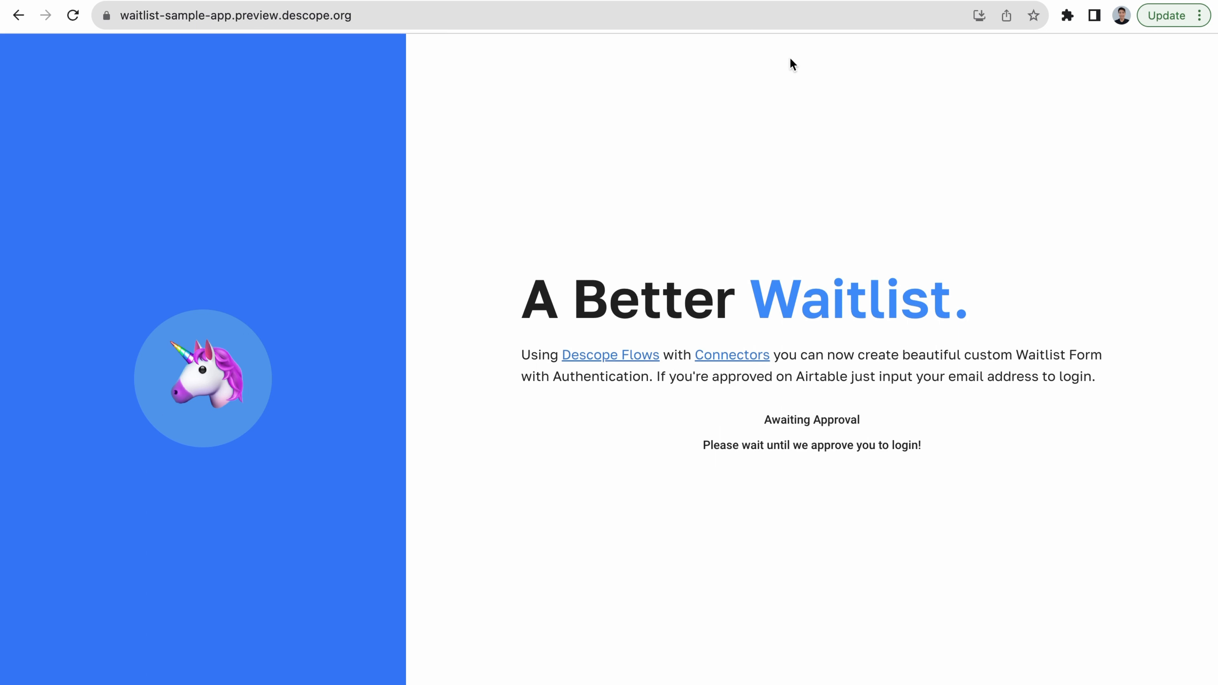
Tick Approved for row 2 in the Airtable waitlist table, then reload the waitlist app
{"action": "left_click", "coordinate": [824, 0]}
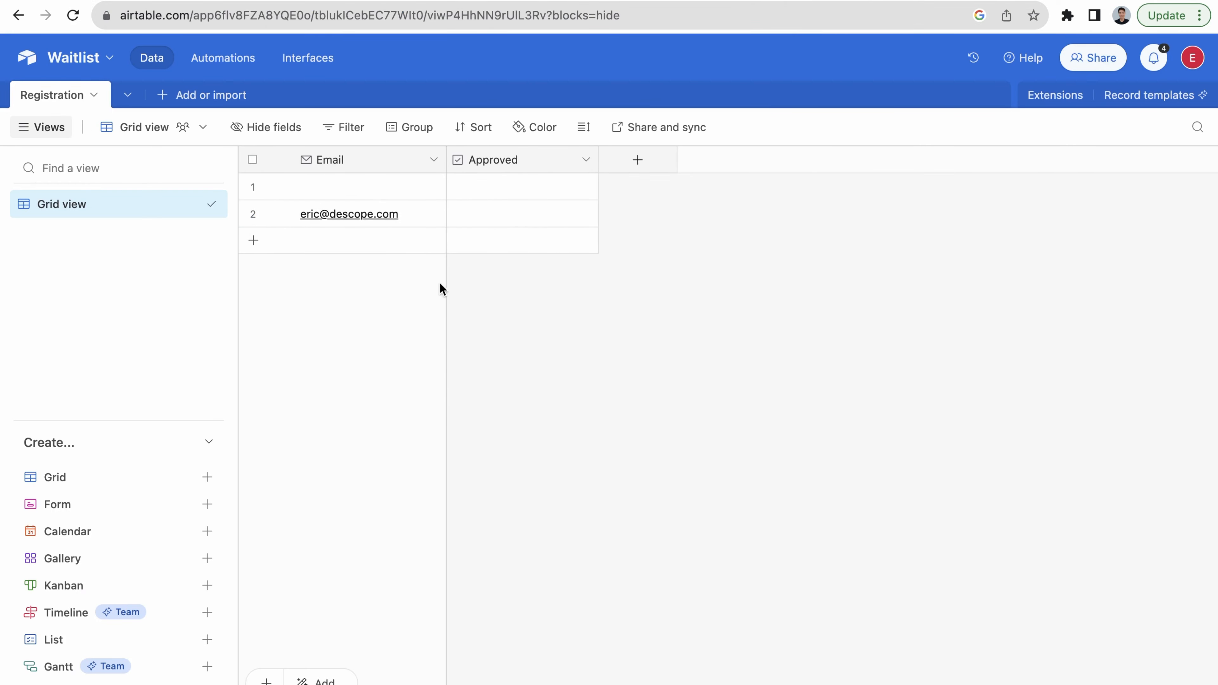
{"action": "left_click", "coordinate": [522, 215]}
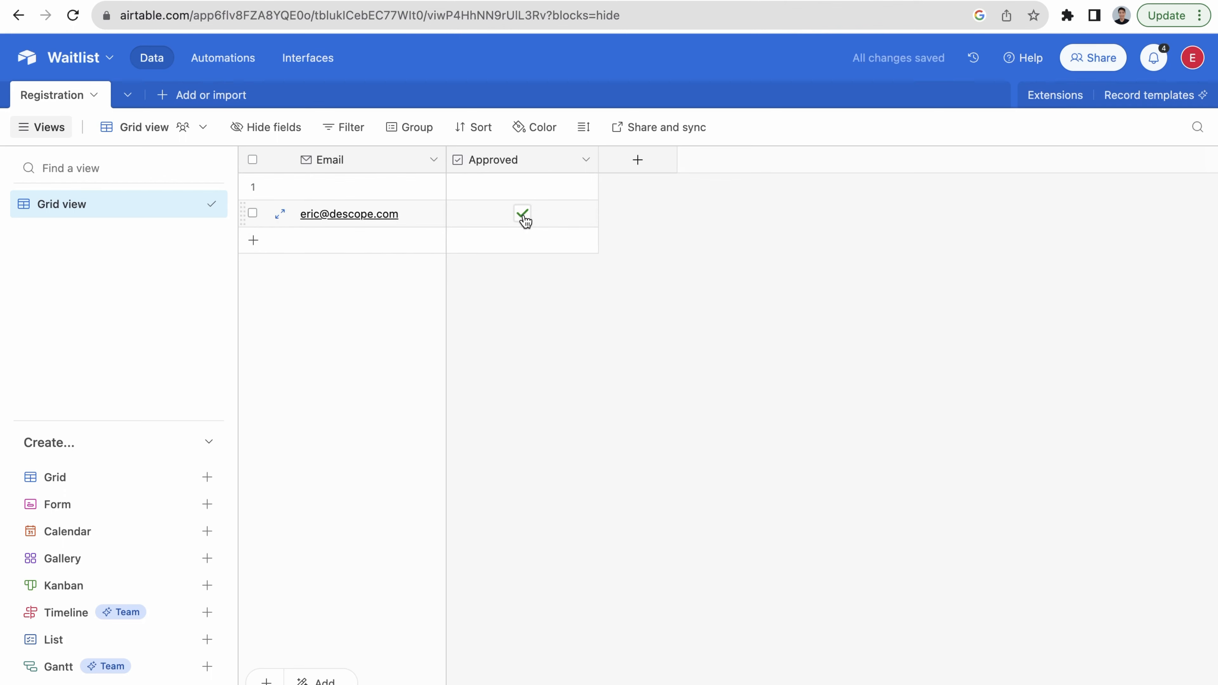
{"action": "left_click", "coordinate": [671, 1]}
{"action": "key", "text": "super+r"}
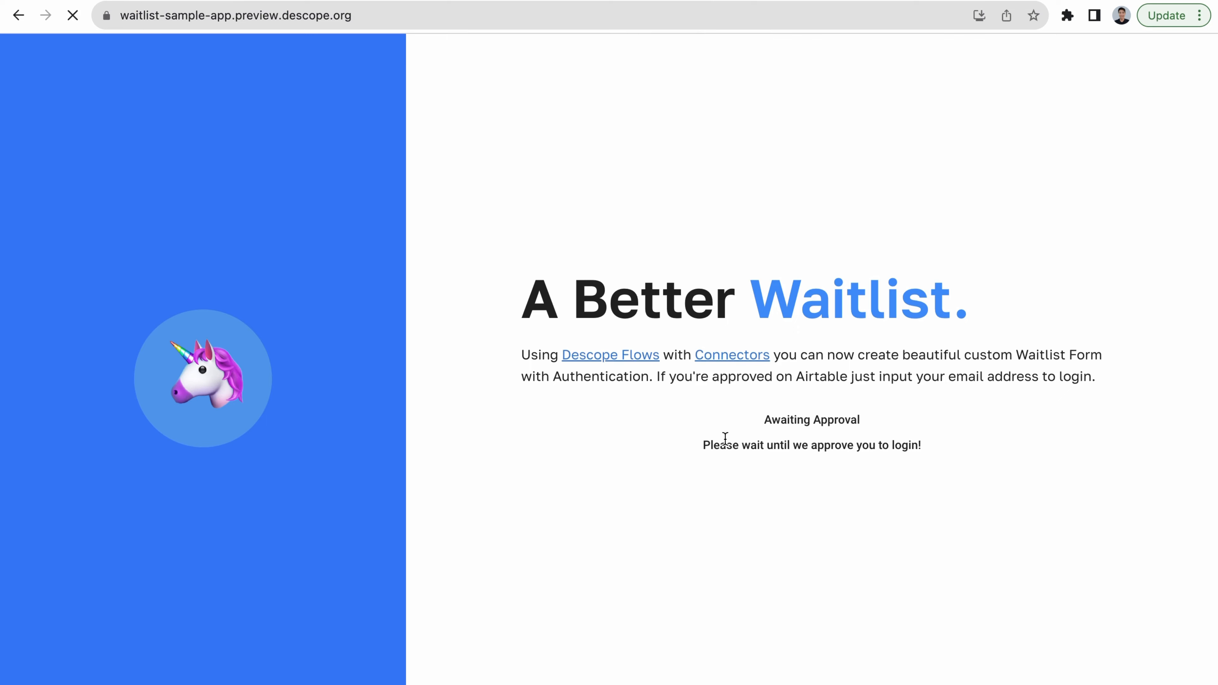
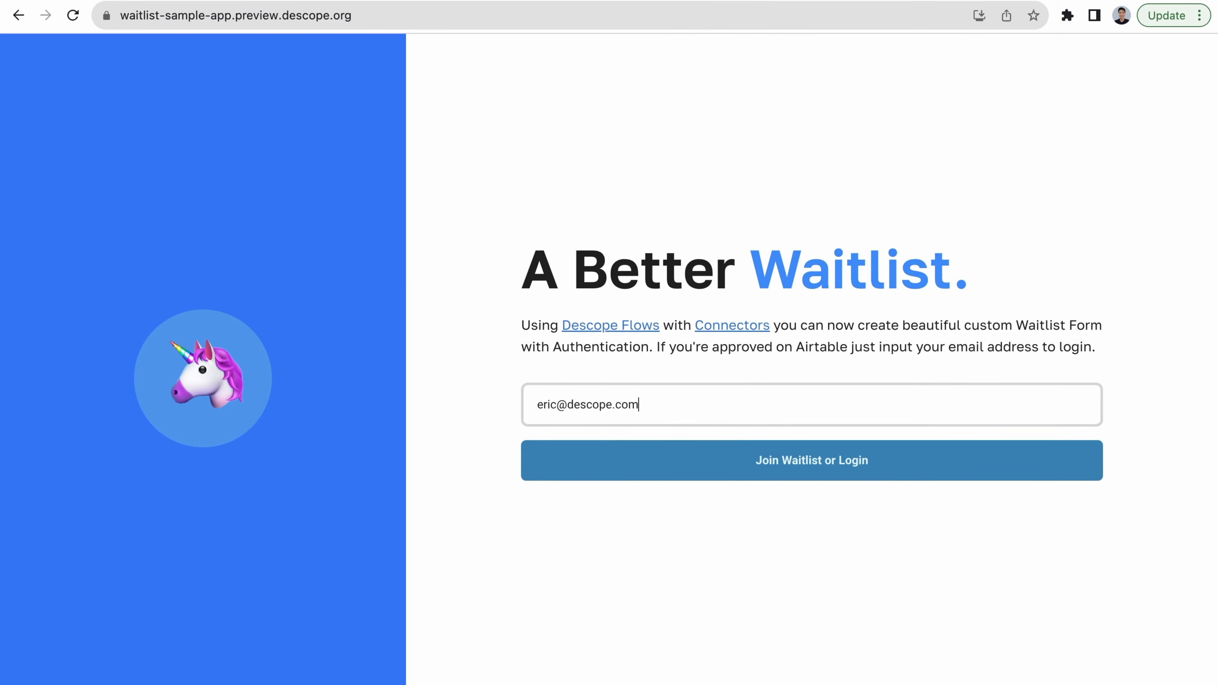
Sign in with the approved user's email and the pasted one-time code, then log out from the profile
{"action": "left_click", "coordinate": [764, 473]}
{"action": "left_click", "coordinate": [752, 506]}
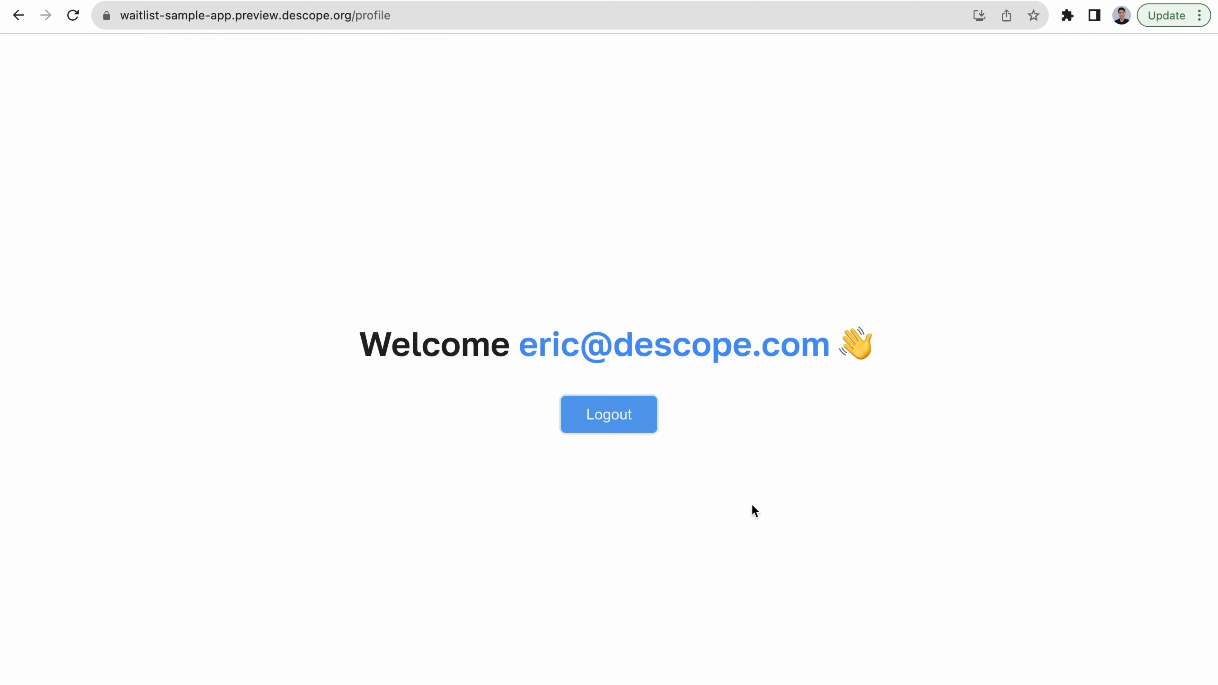
{"action": "left_click", "coordinate": [645, 397]}
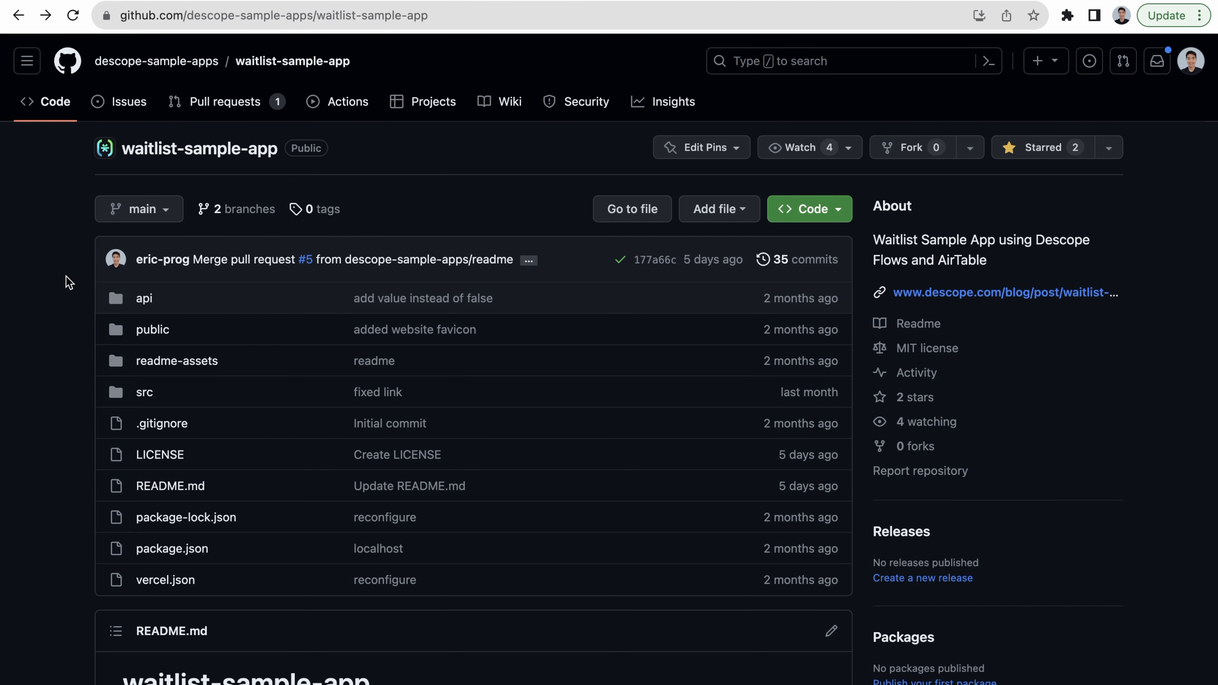
Scroll through the waitlist-sample-app README to read its Airtable setup instructions
{"action": "scroll", "coordinate": [66, 276], "scroll_direction": "down", "scroll_amount": 3}
{"action": "scroll", "coordinate": [65, 277], "scroll_direction": "down", "scroll_amount": 5}
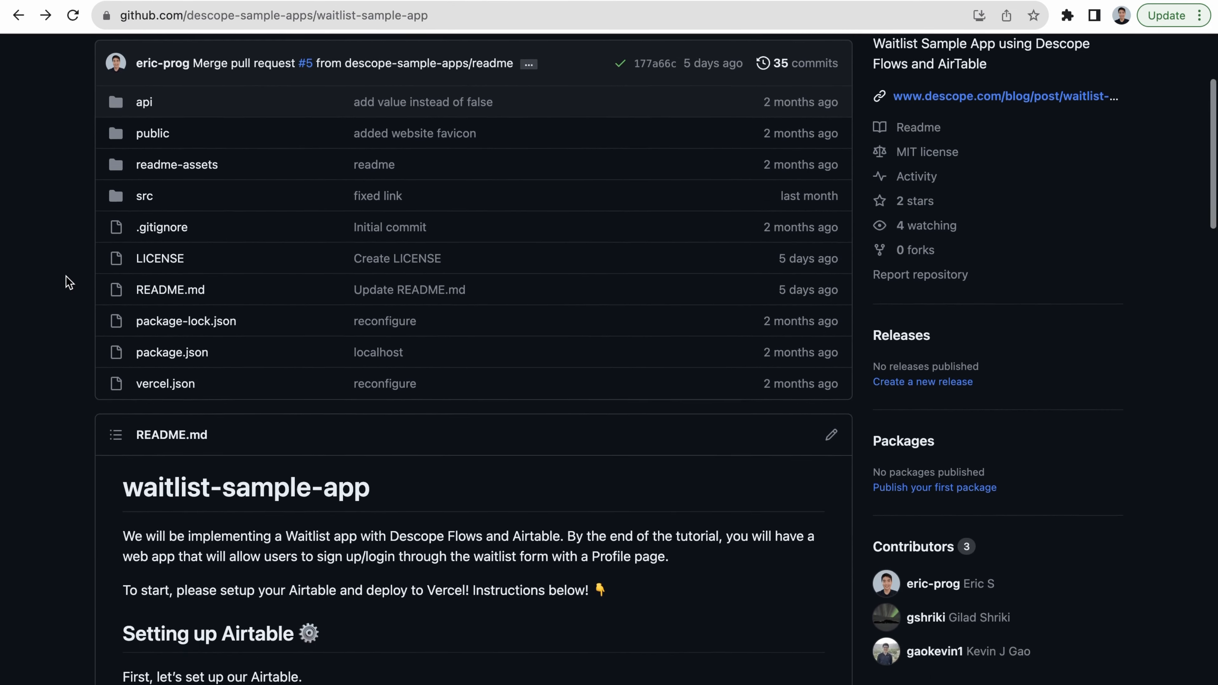
{"action": "scroll", "coordinate": [66, 276], "scroll_direction": "down", "scroll_amount": 15}
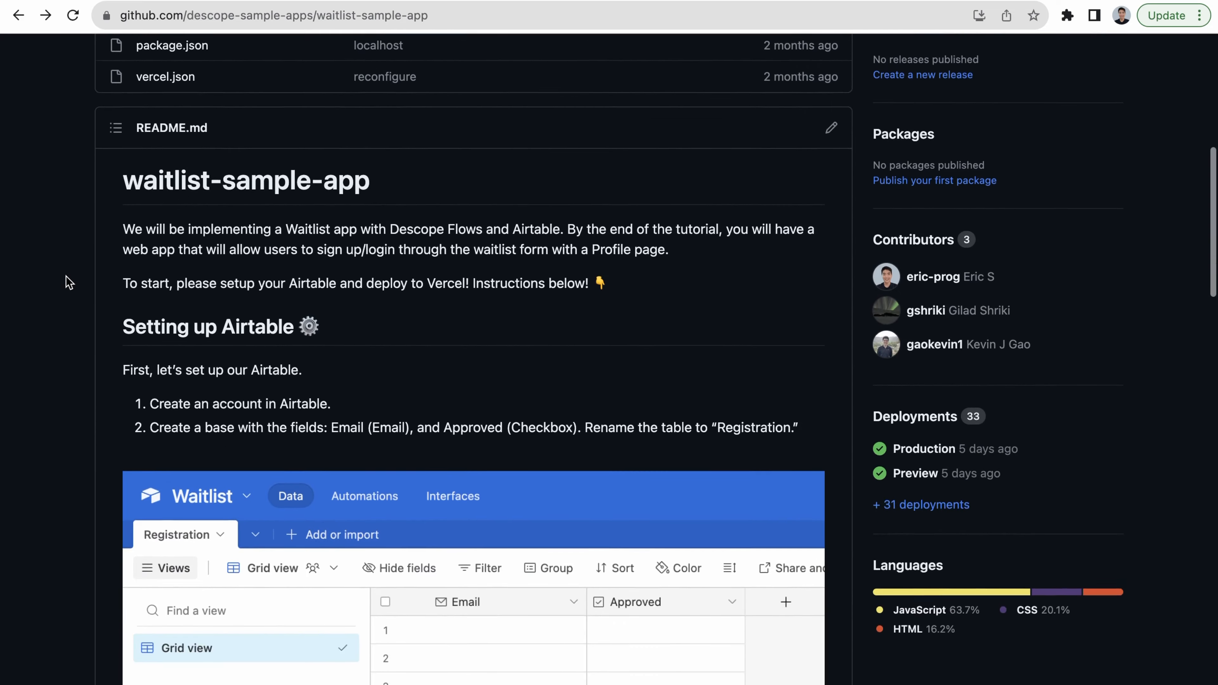
{"action": "scroll", "coordinate": [65, 276], "scroll_direction": "down", "scroll_amount": 1}
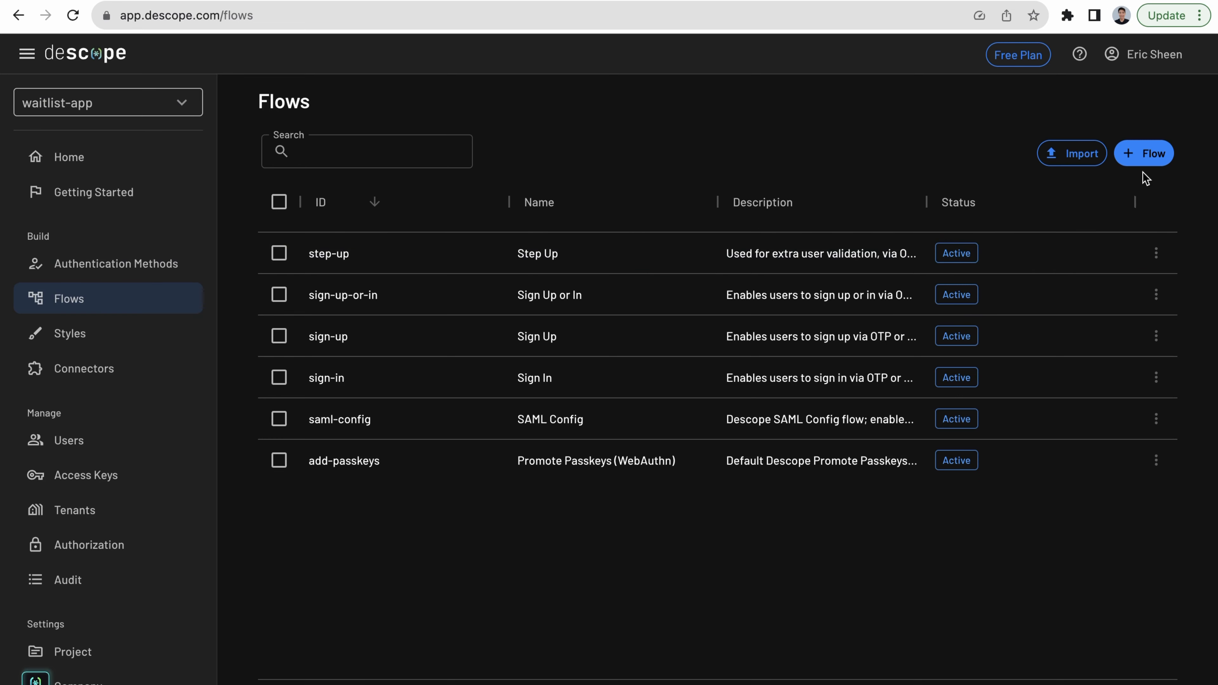
Create a new flow named 'waitlist' with the description 'waitlist'
{"action": "left_click", "coordinate": [1138, 153]}
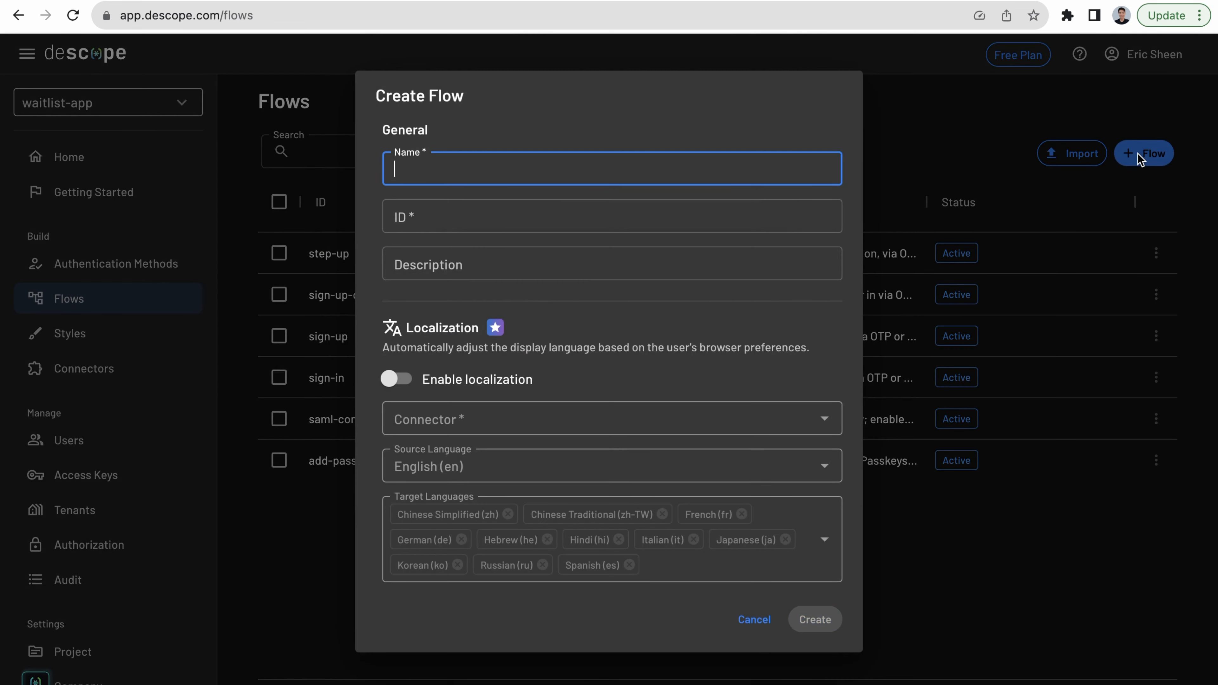
{"action": "type", "text": "waitlist"}
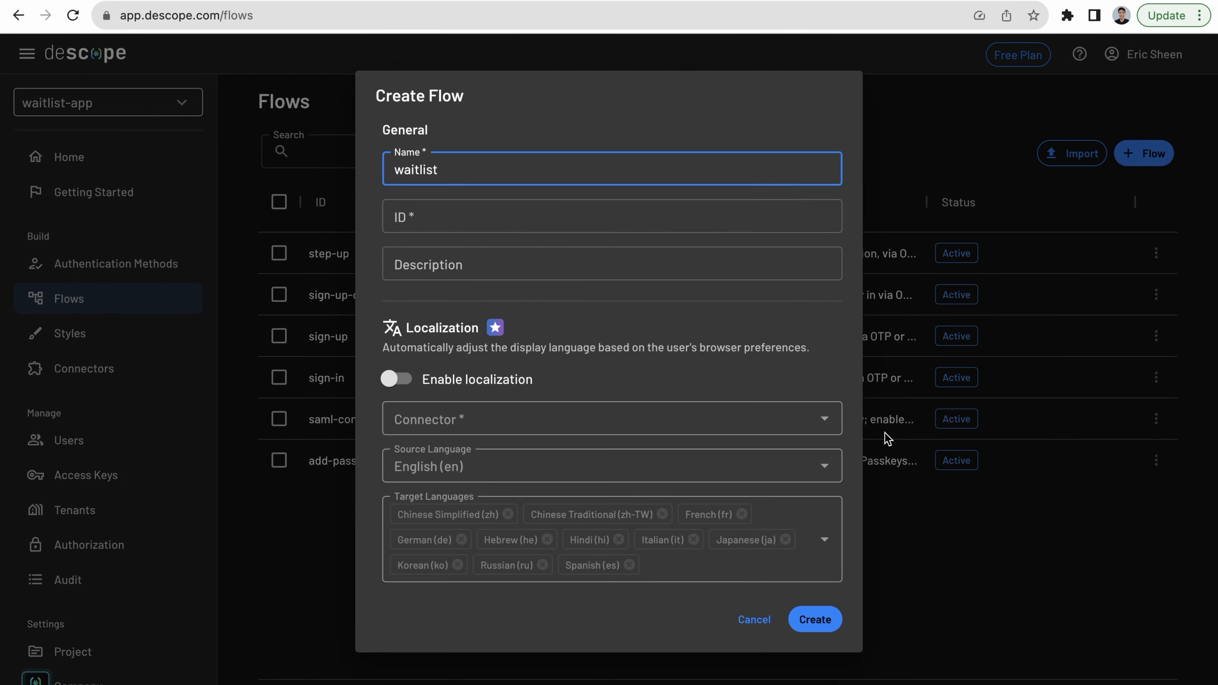
{"action": "left_click", "coordinate": [528, 275]}
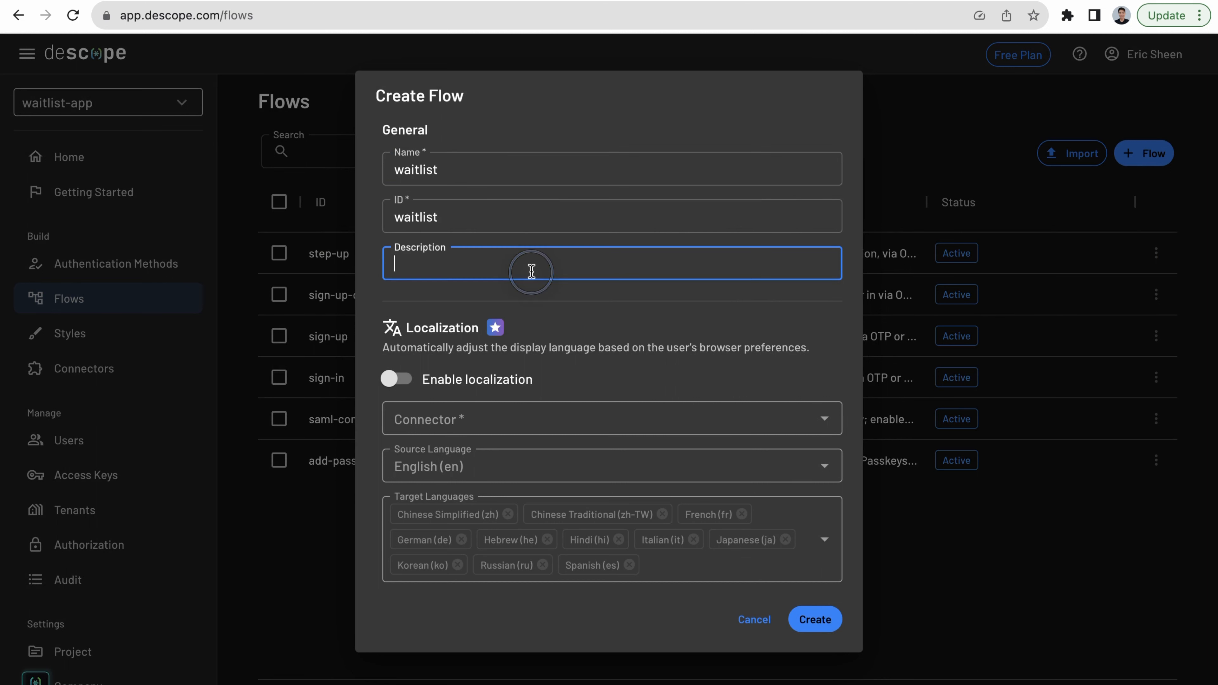
{"action": "type", "text": "waitlist"}
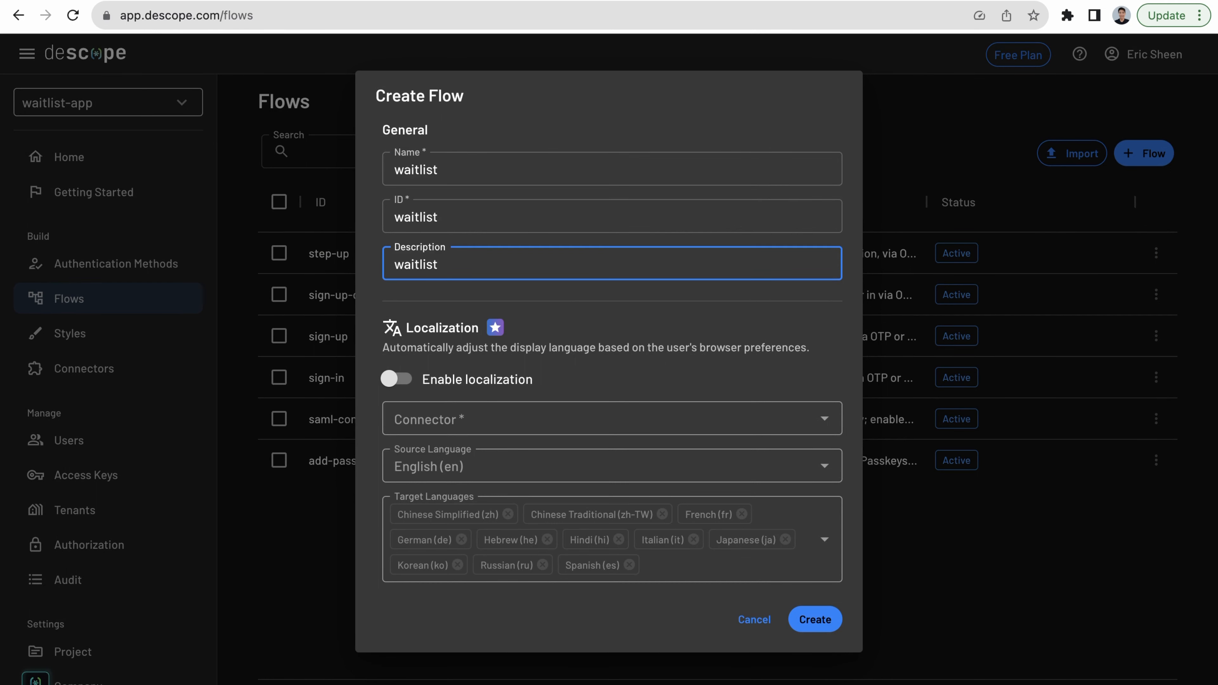
{"action": "left_click", "coordinate": [815, 621]}
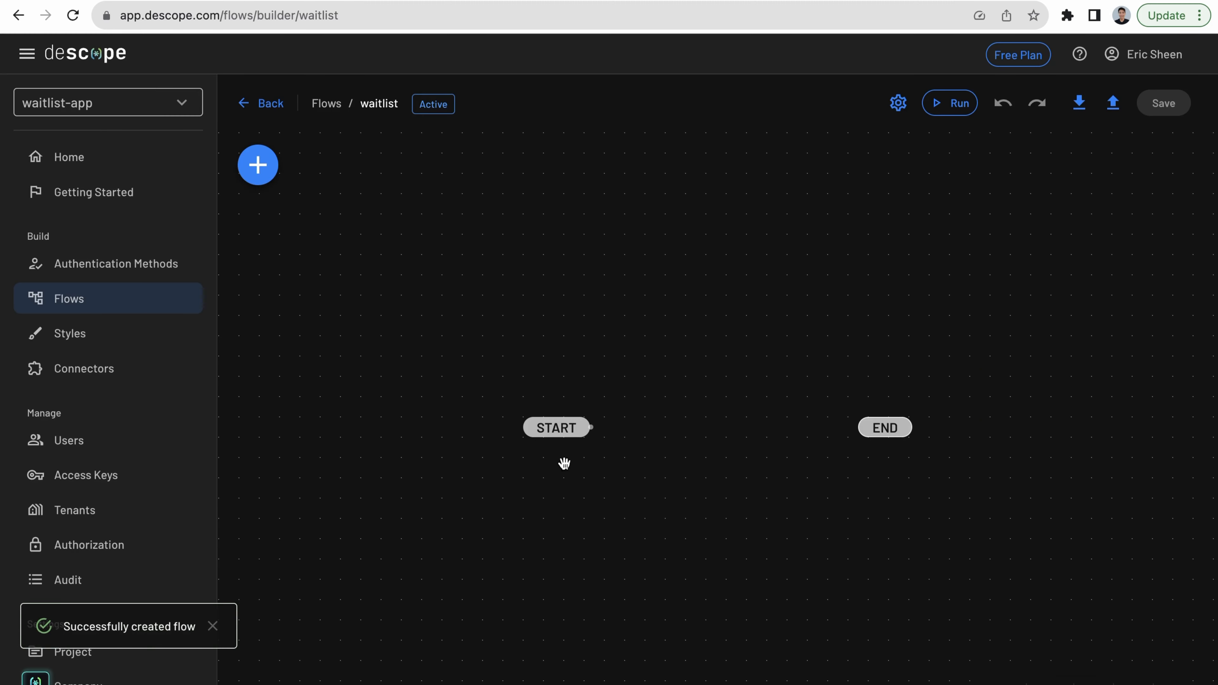
Spread the nodes apart, moving START to the left and END to the right
{"action": "scroll", "coordinate": [536, 429], "scroll_direction": "down", "scroll_amount": 2}
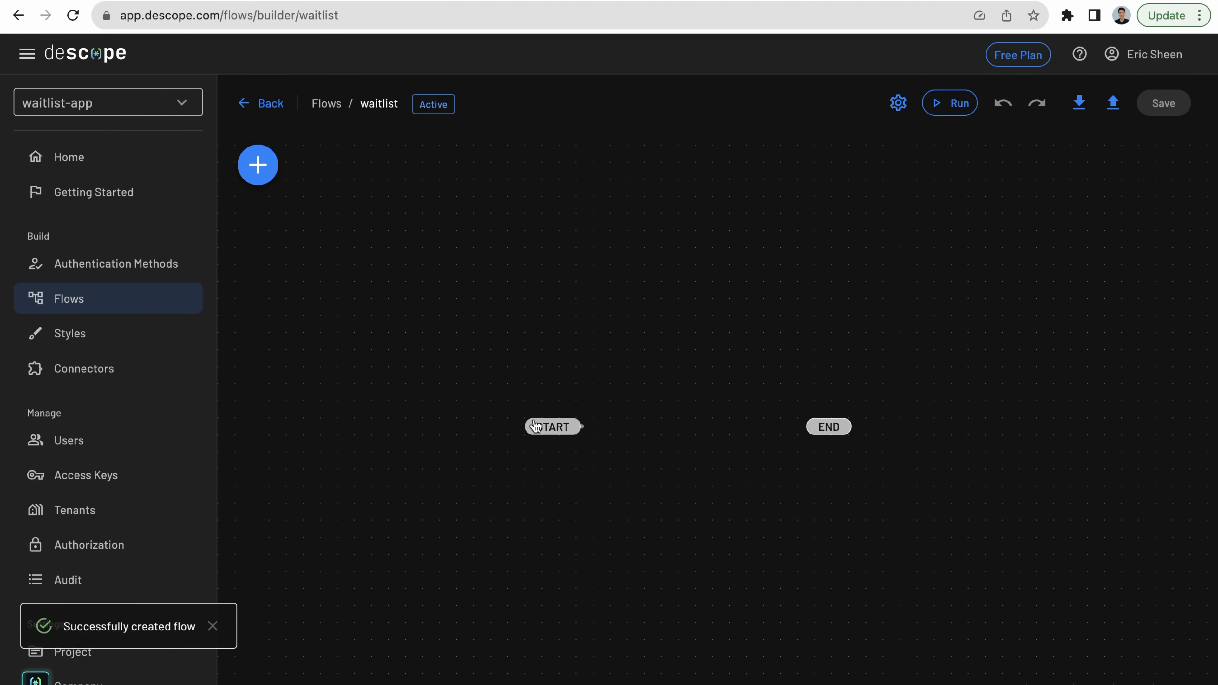
{"action": "left_click", "coordinate": [847, 435]}
{"action": "left_click_drag", "start_coordinate": [847, 435], "coordinate": [1060, 441]}
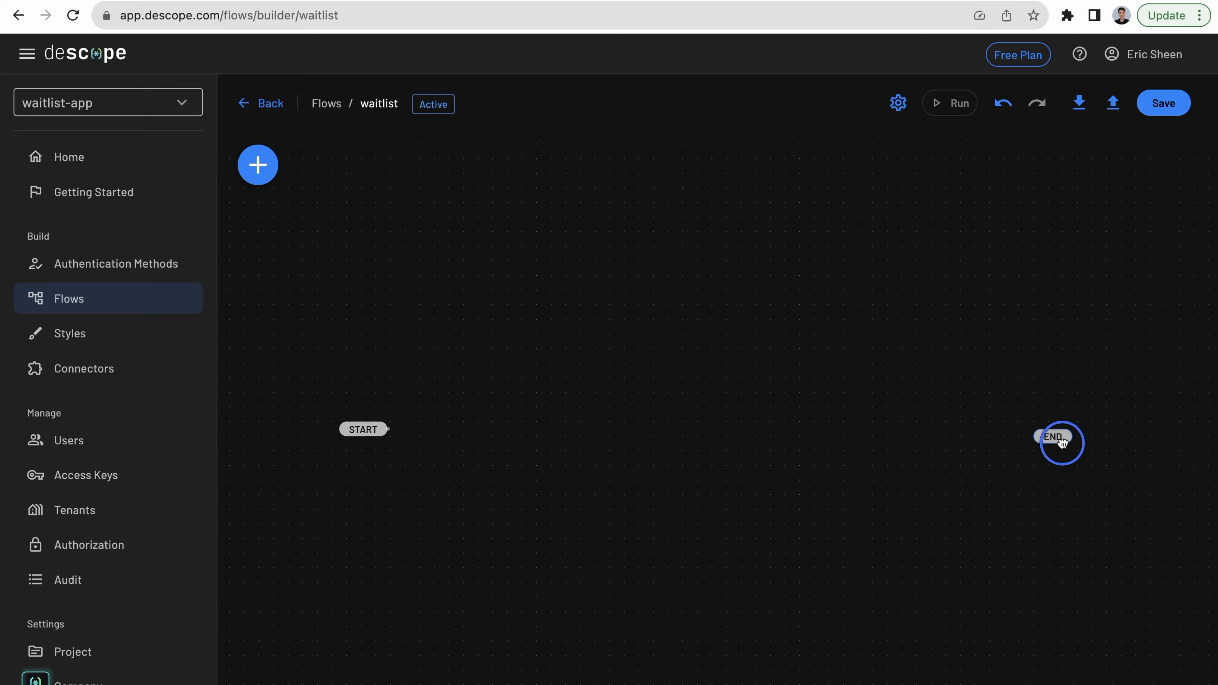
{"action": "scroll", "coordinate": [904, 440], "scroll_direction": "down", "scroll_amount": 2}
{"action": "left_click", "coordinate": [569, 442]}
{"action": "left_click_drag", "start_coordinate": [569, 441], "coordinate": [453, 442]}
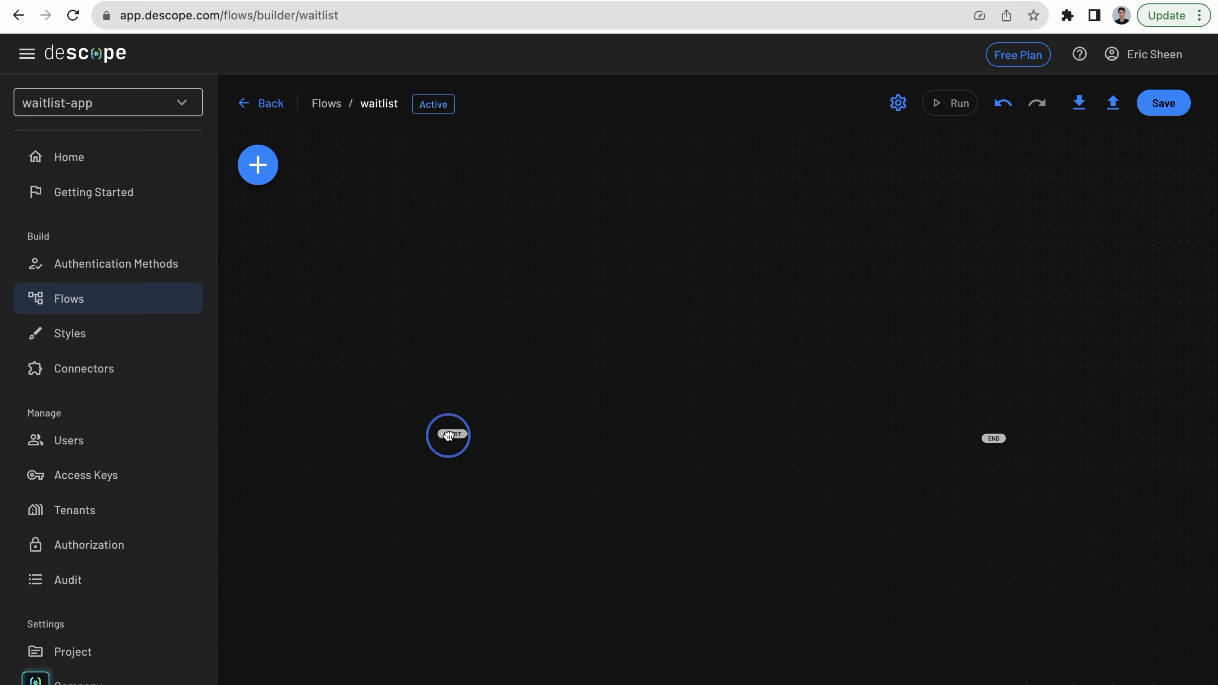
{"action": "left_click_drag", "start_coordinate": [999, 443], "coordinate": [1027, 443]}
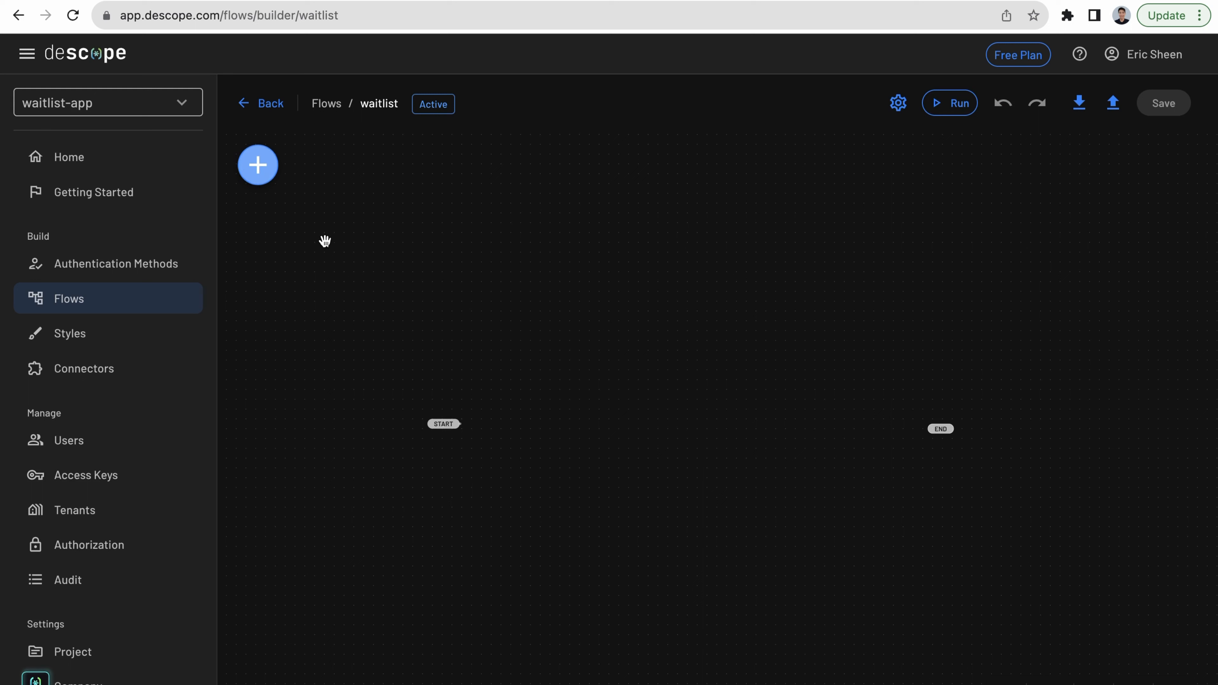
Add a new screen to the flow and drop an Email input onto it
{"action": "left_click", "coordinate": [259, 166]}
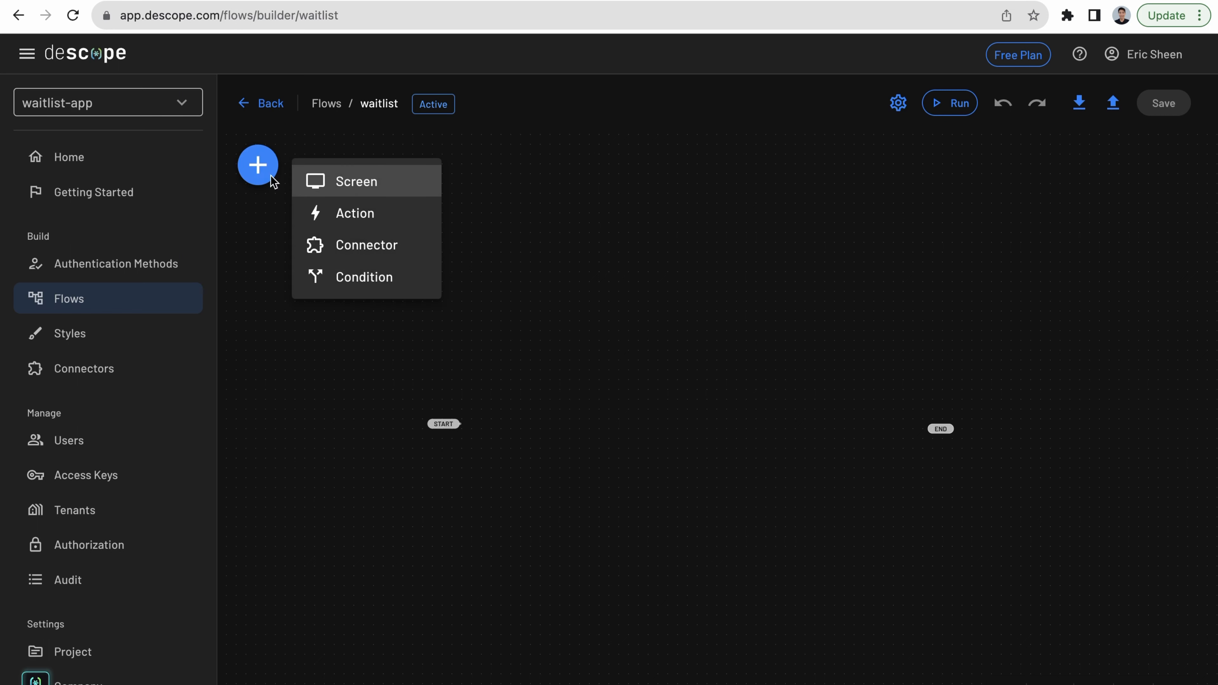
{"action": "left_click", "coordinate": [371, 183]}
{"action": "left_click", "coordinate": [547, 411]}
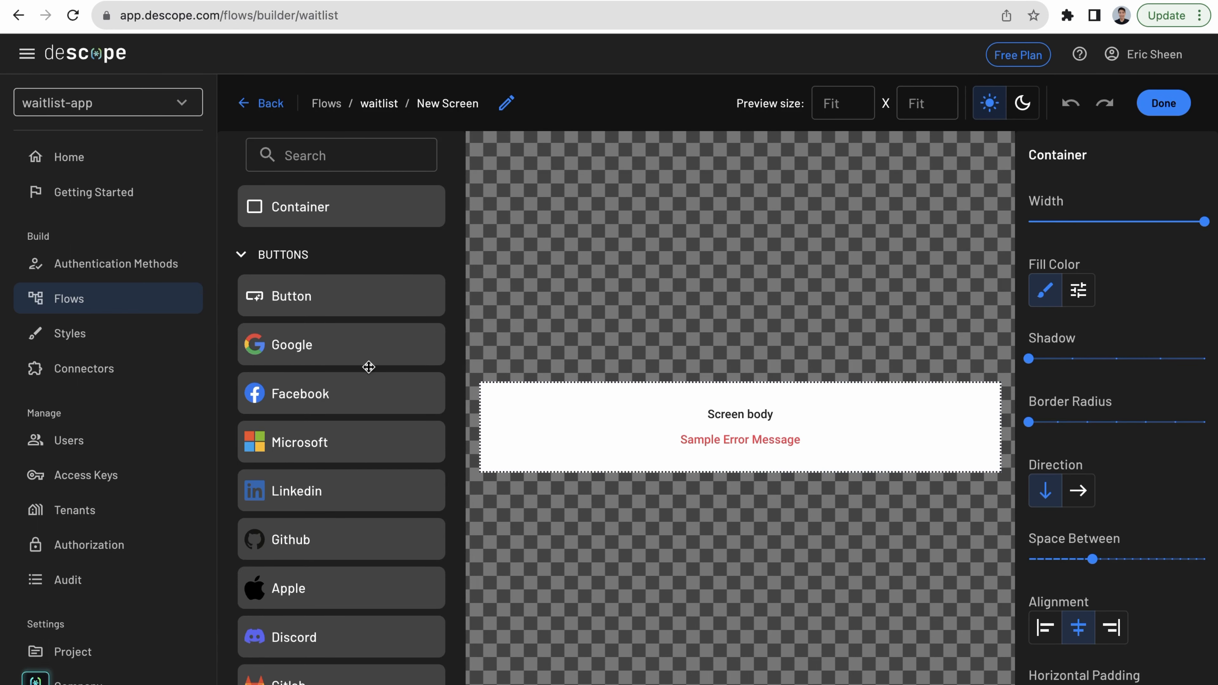
{"action": "scroll", "coordinate": [368, 366], "scroll_direction": "down", "scroll_amount": 3}
{"action": "scroll", "coordinate": [367, 367], "scroll_direction": "down", "scroll_amount": 9}
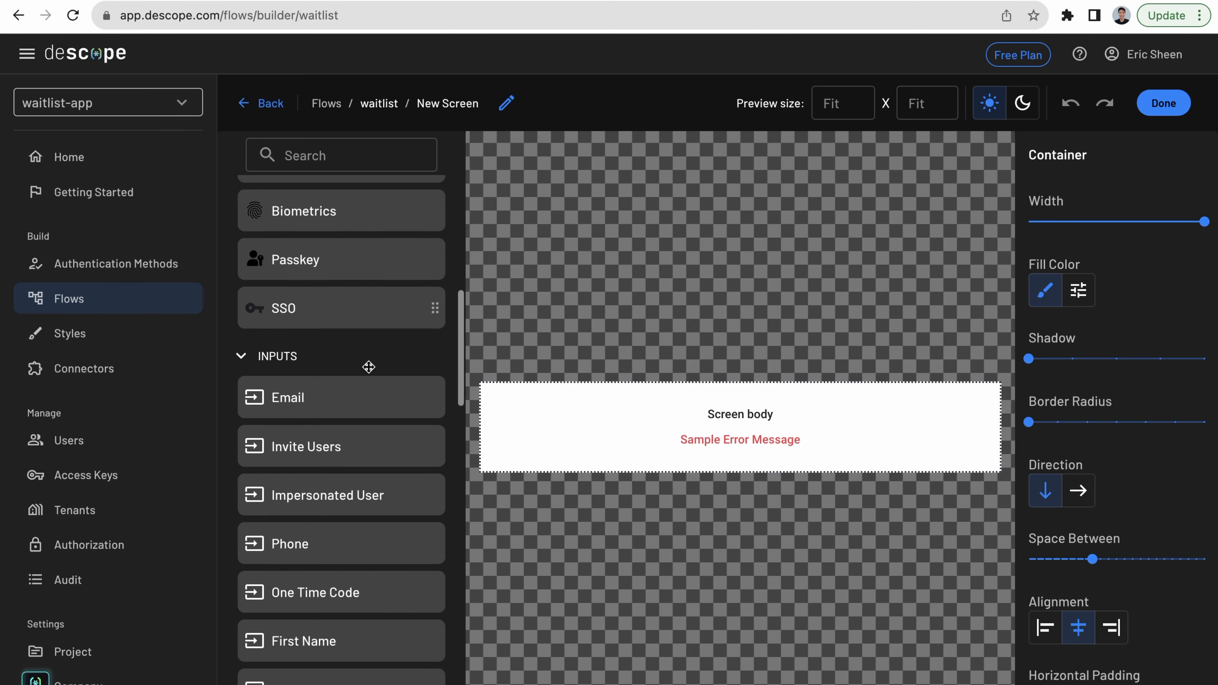
{"action": "left_click", "coordinate": [343, 387]}
{"action": "left_click_drag", "start_coordinate": [344, 386], "coordinate": [579, 425]}
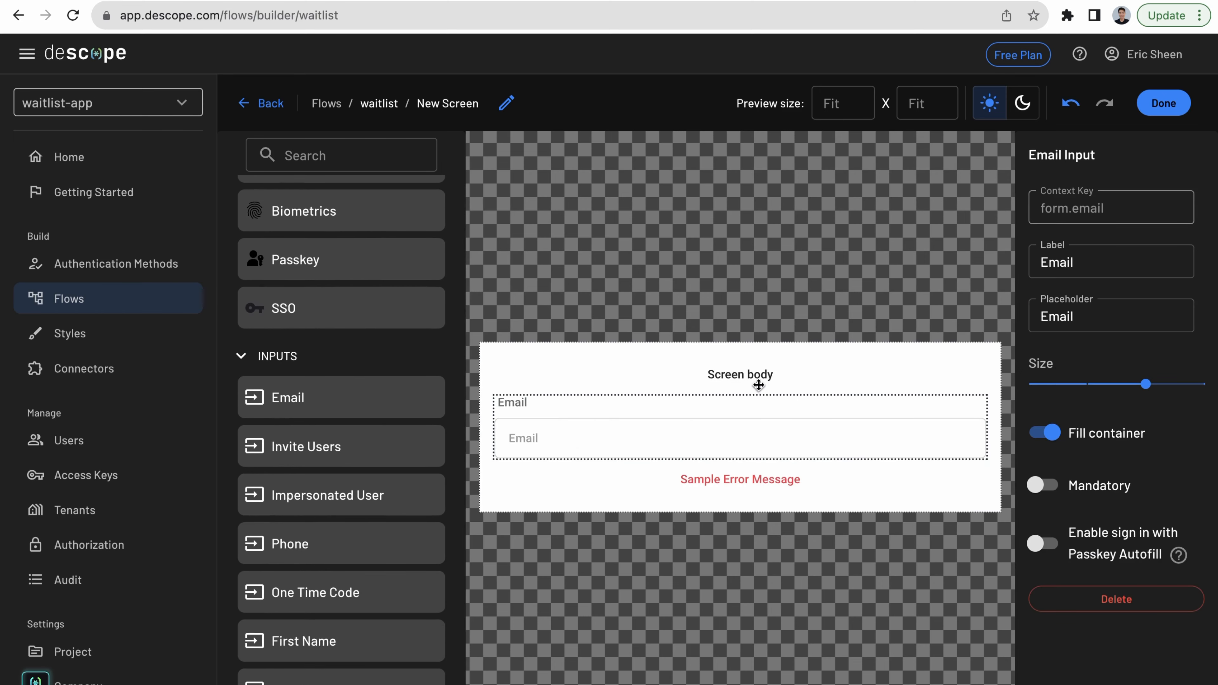
Delete the default body text and add a full-width 'Join Waitlist or Login' button below the email
{"action": "left_click", "coordinate": [753, 374]}
{"action": "key", "text": "Delete"}
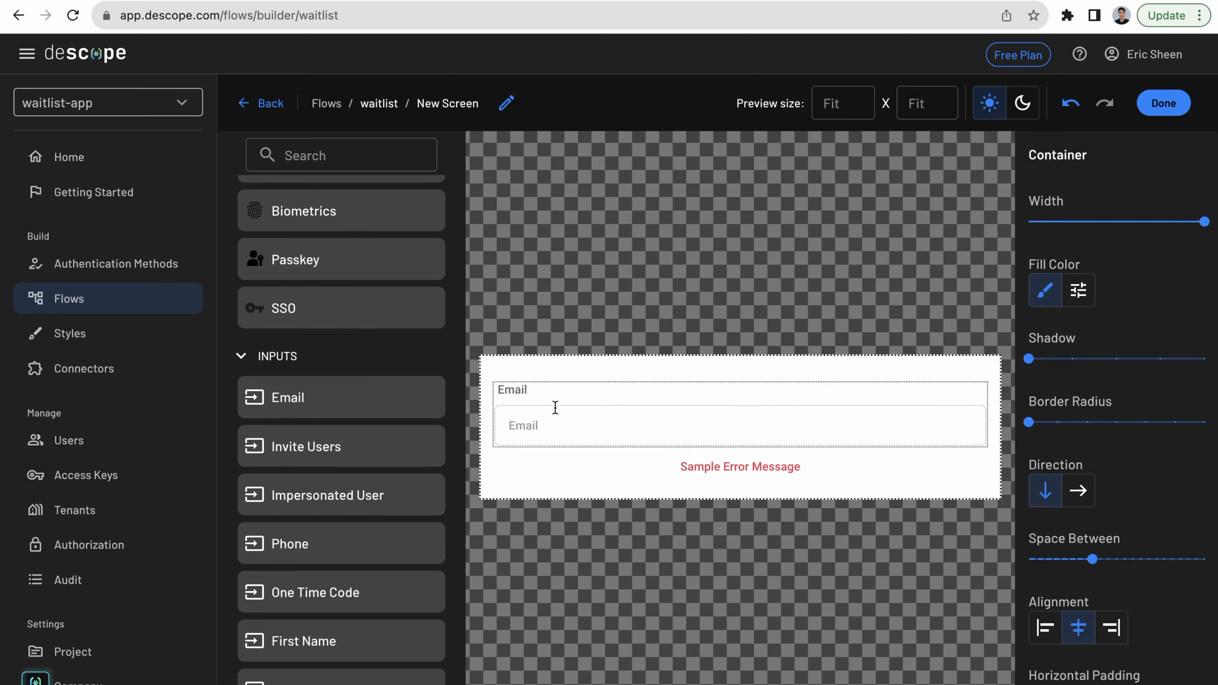
{"action": "left_click", "coordinate": [646, 441]}
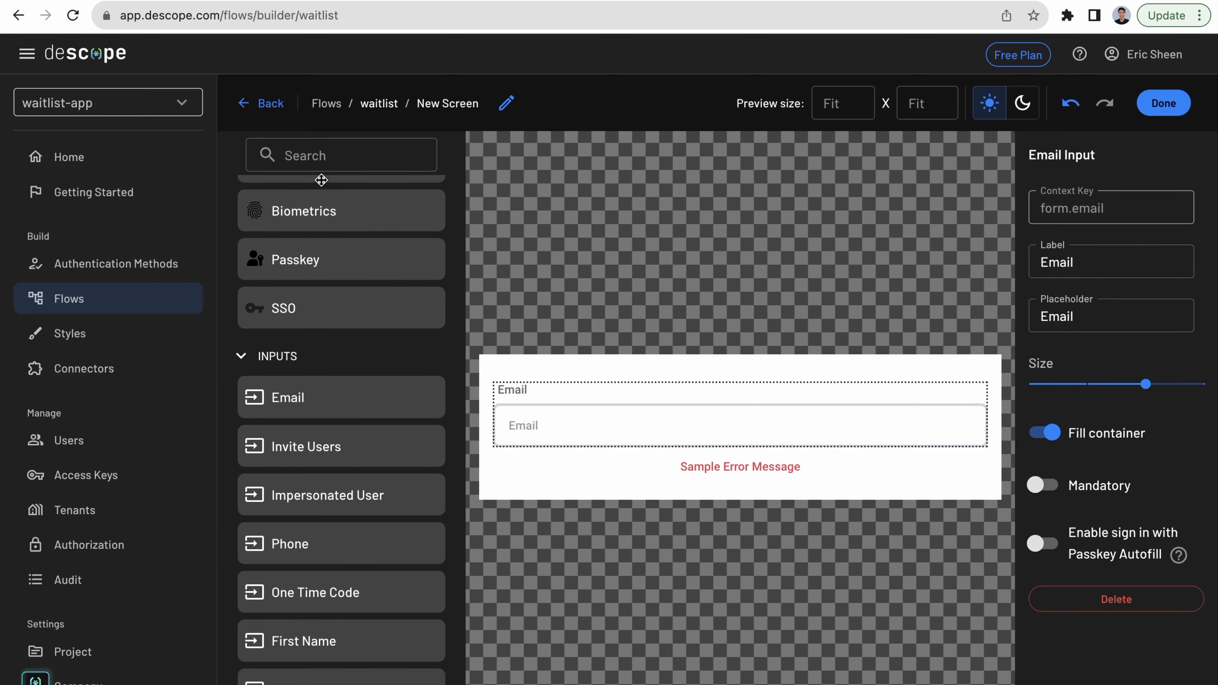
{"action": "left_click", "coordinate": [320, 166]}
{"action": "type", "text": "button"}
{"action": "left_click_drag", "start_coordinate": [298, 247], "coordinate": [506, 449]}
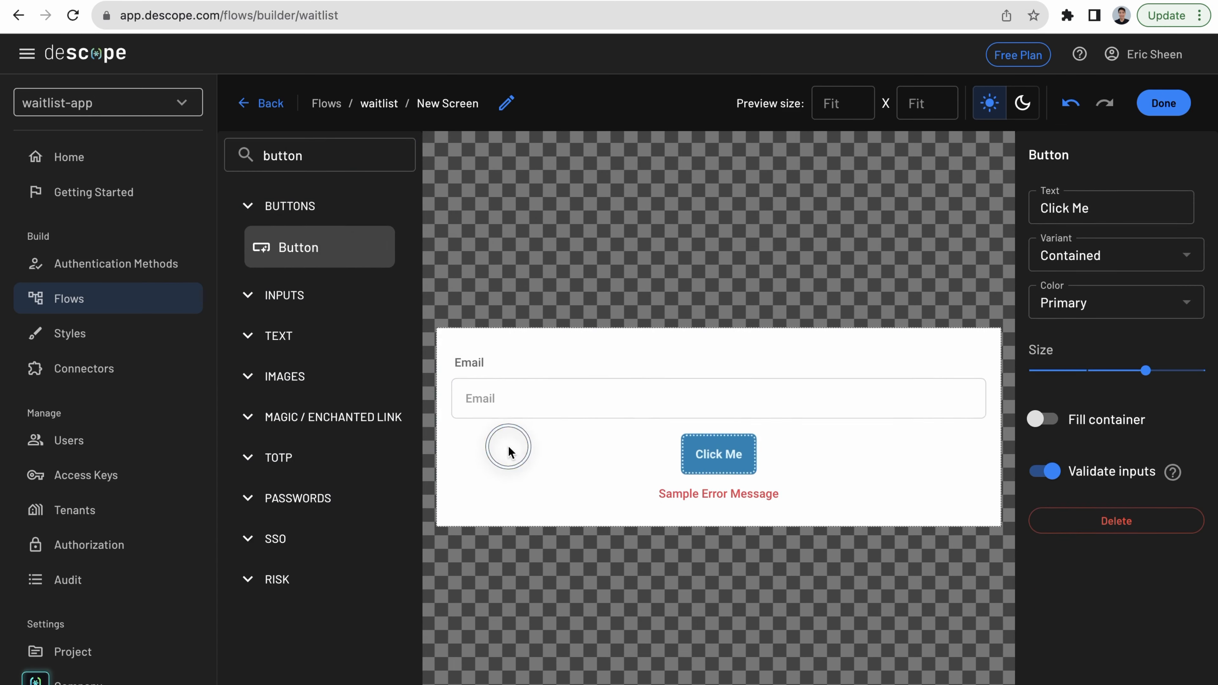
{"action": "left_click", "coordinate": [1043, 422]}
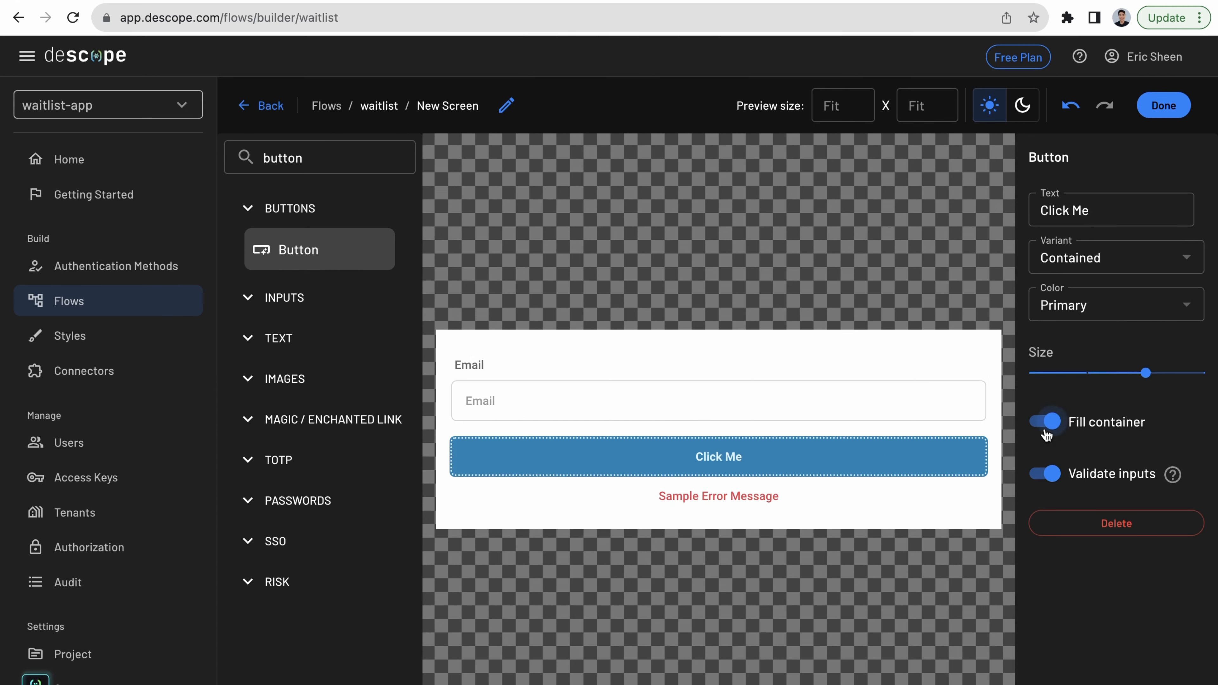
{"action": "triple_click", "coordinate": [1089, 209]}
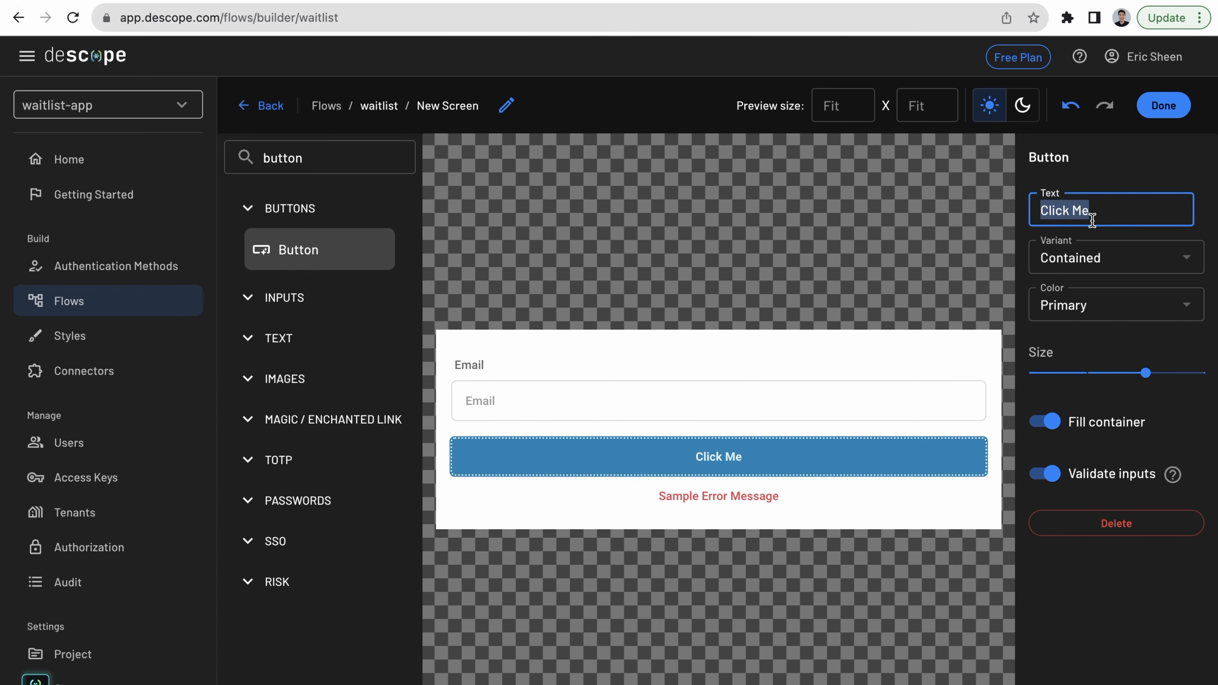
{"action": "type", "text": "Join Waitlist or Login"}
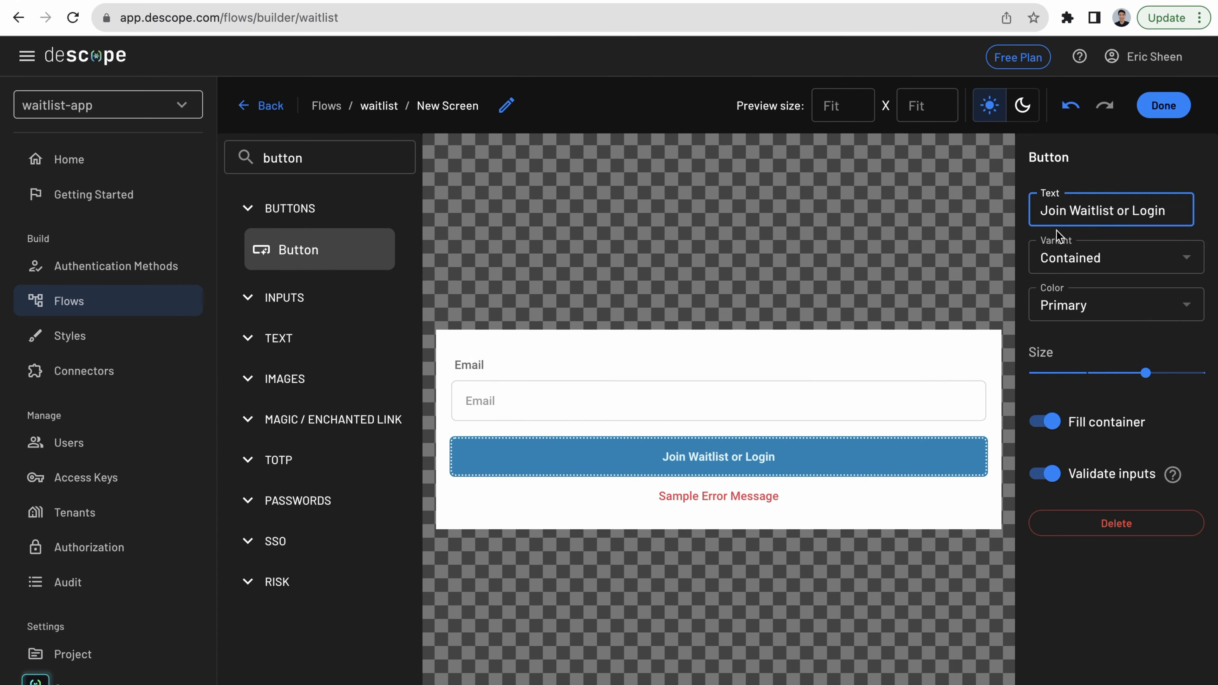
Rename the screen to 'Waitlist screen'
{"action": "left_click", "coordinate": [505, 104]}
{"action": "triple_click", "coordinate": [494, 108]}
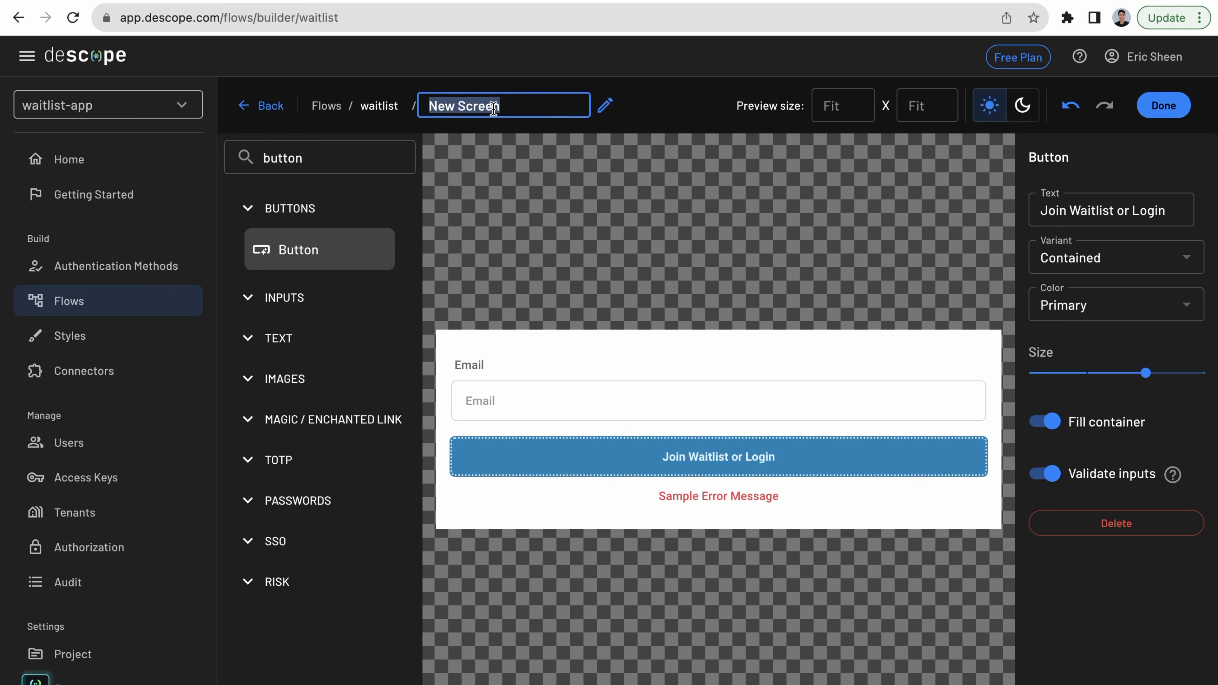
{"action": "type", "text": "Waitlist screen"}
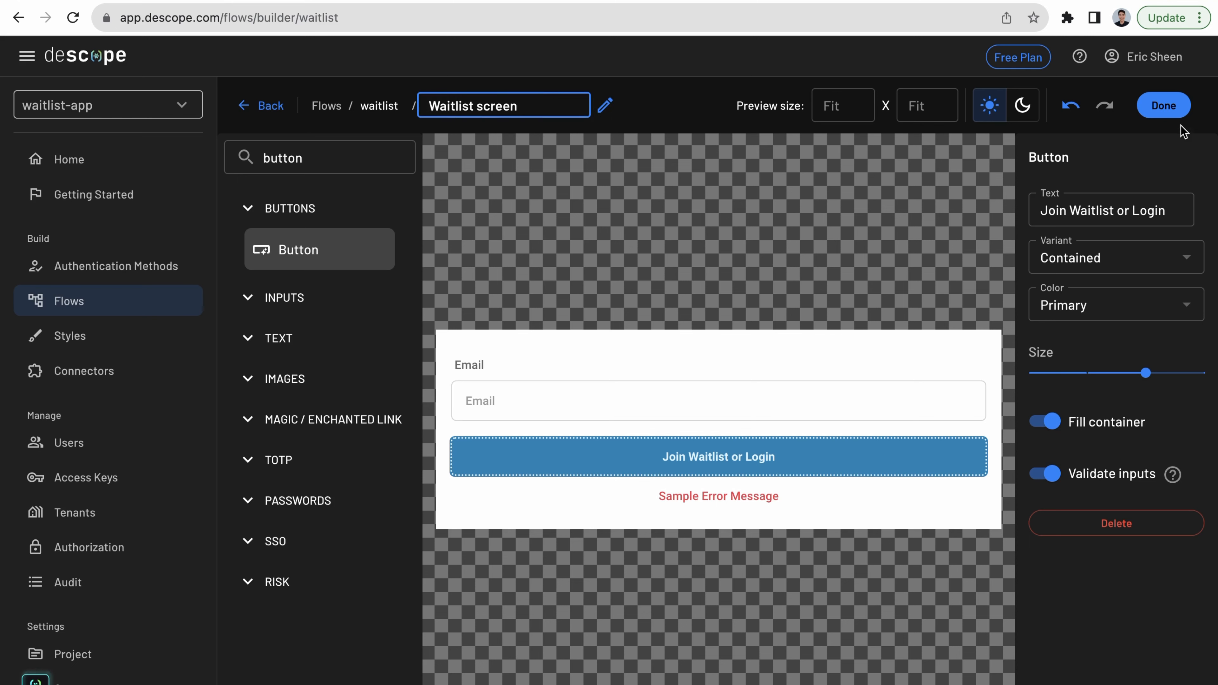
Back on the canvas, reposition the Waitlist screen node and connect START into it
{"action": "left_click", "coordinate": [1169, 111]}
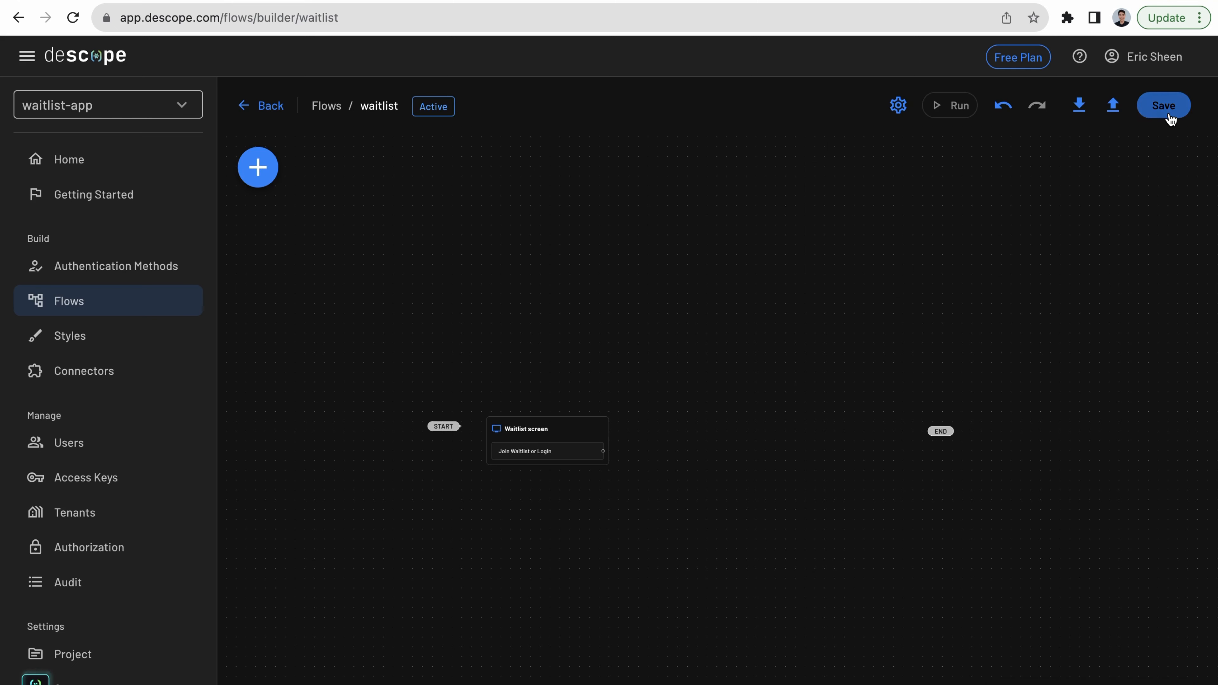
{"action": "left_click_drag", "start_coordinate": [550, 434], "coordinate": [574, 410]}
{"action": "scroll", "coordinate": [489, 427], "scroll_direction": "up", "scroll_amount": 5}
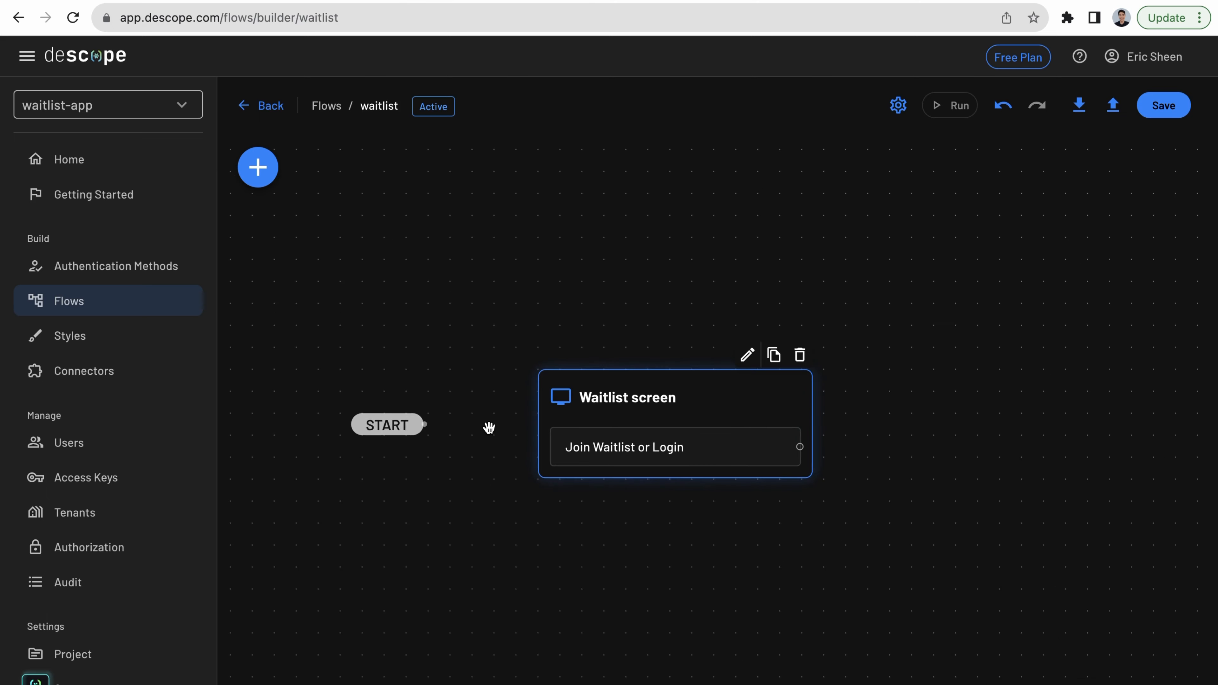
{"action": "left_click_drag", "start_coordinate": [421, 426], "coordinate": [786, 449]}
{"action": "scroll", "coordinate": [721, 409], "scroll_direction": "down", "scroll_amount": 7}
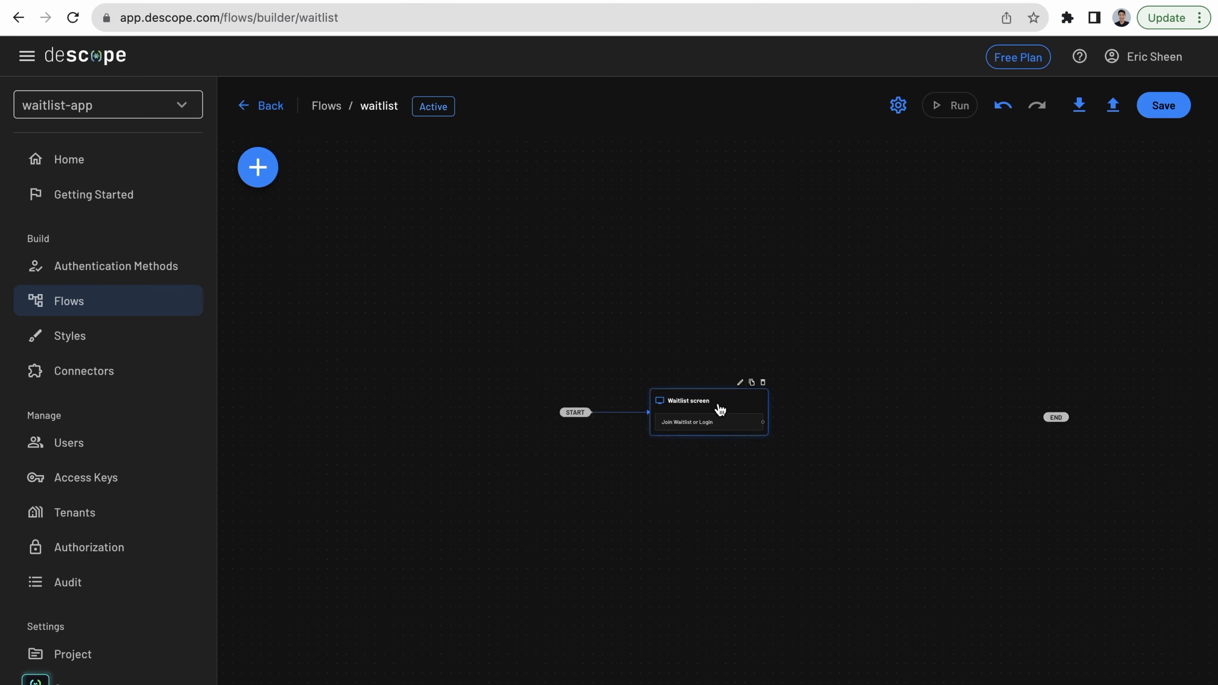
{"action": "left_click_drag", "start_coordinate": [828, 405], "coordinate": [720, 427]}
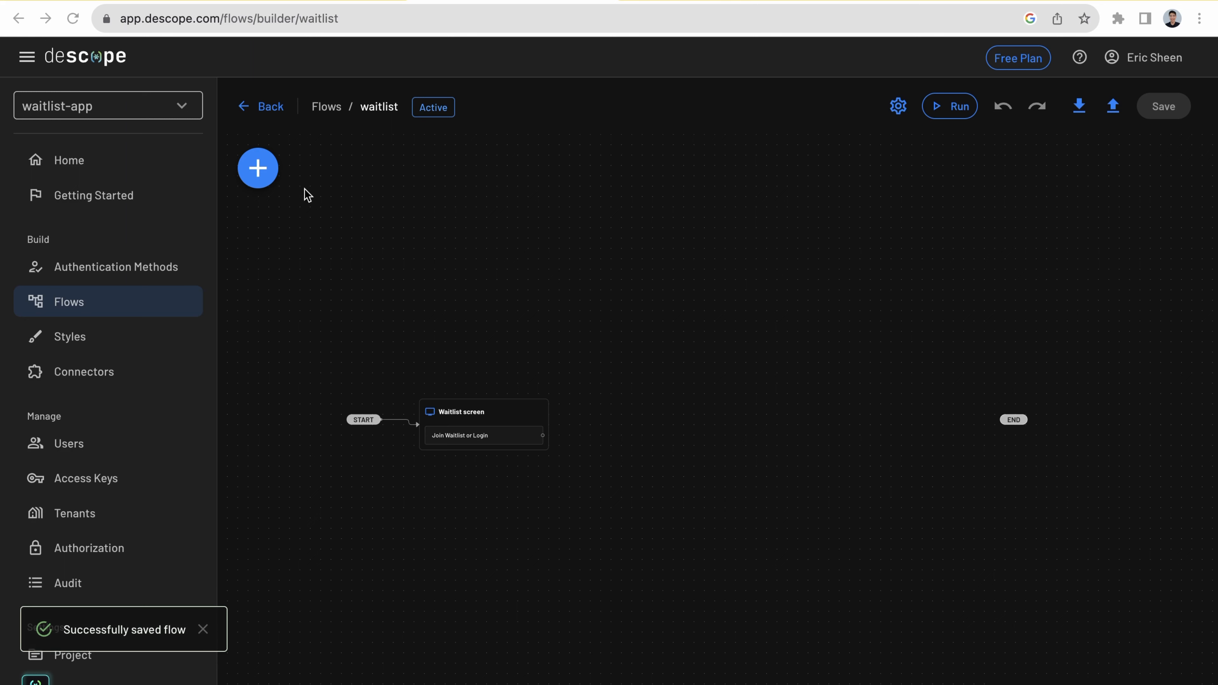
{"action": "left_click", "coordinate": [258, 170]}
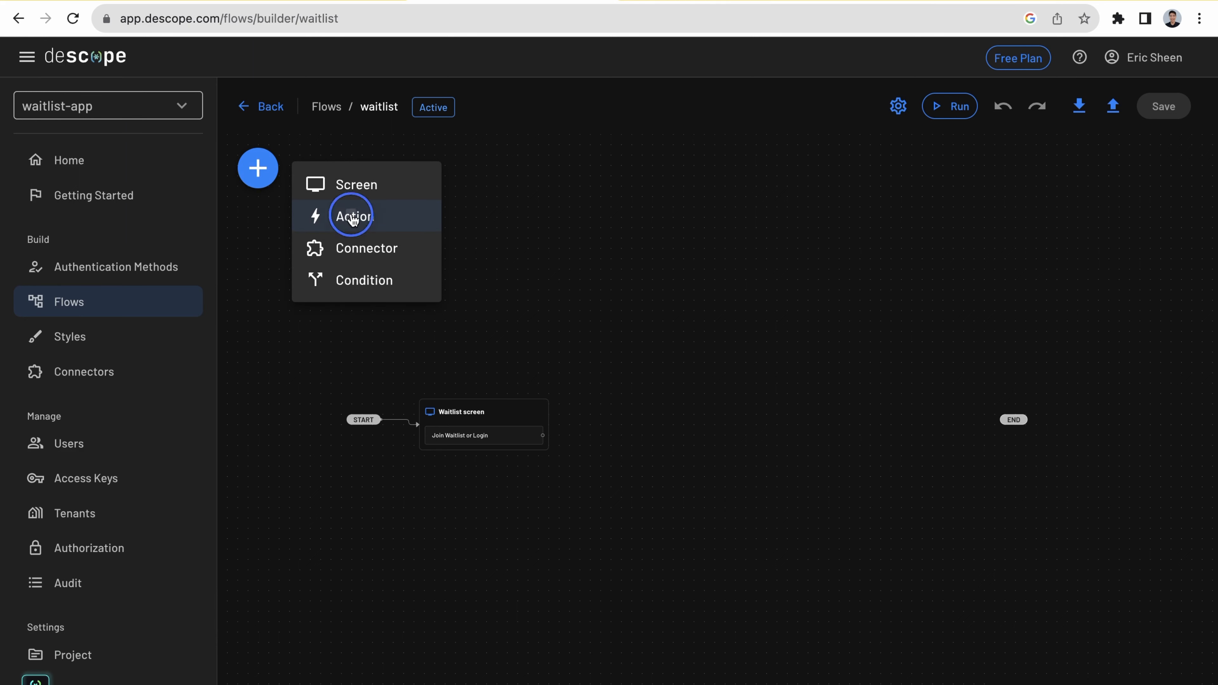
Add the Sign Up or In / OTP / Email action and connect Join Waitlist or Login to it
{"action": "left_click", "coordinate": [357, 217]}
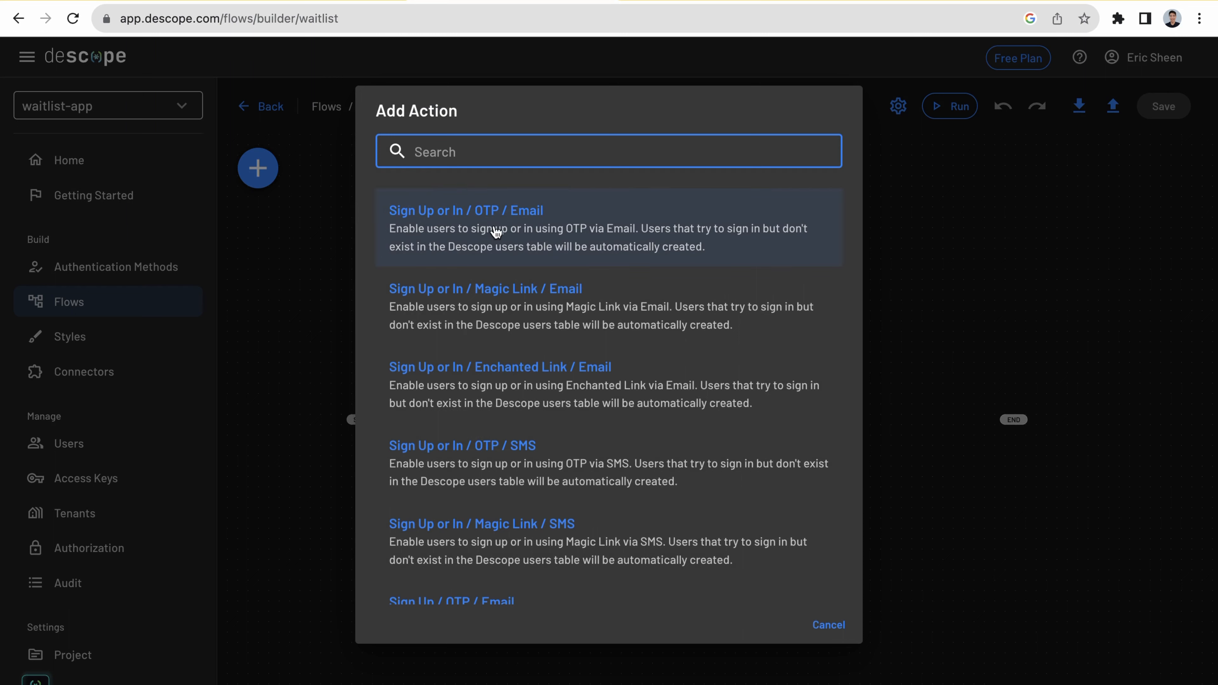
{"action": "left_click", "coordinate": [532, 234]}
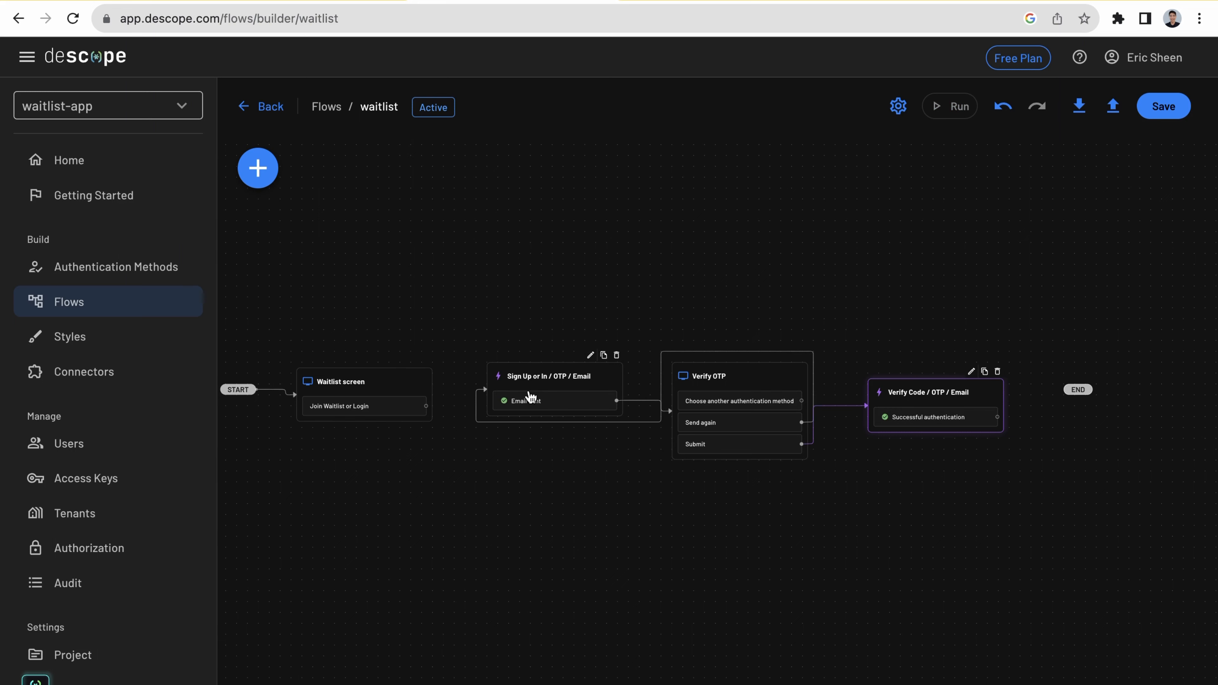
{"action": "left_click_drag", "start_coordinate": [425, 406], "coordinate": [505, 394]}
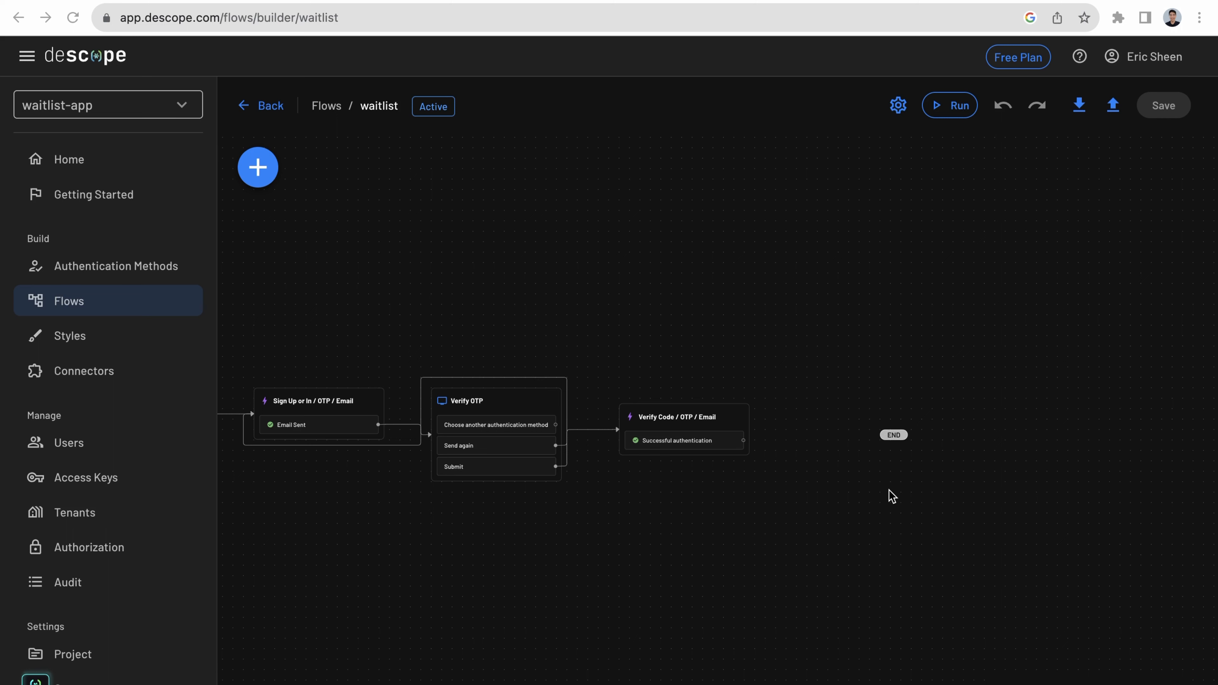
{"action": "scroll", "coordinate": [925, 488], "scroll_direction": "right", "scroll_amount": 3}
{"action": "scroll", "coordinate": [925, 488], "scroll_direction": "down", "scroll_amount": 2}
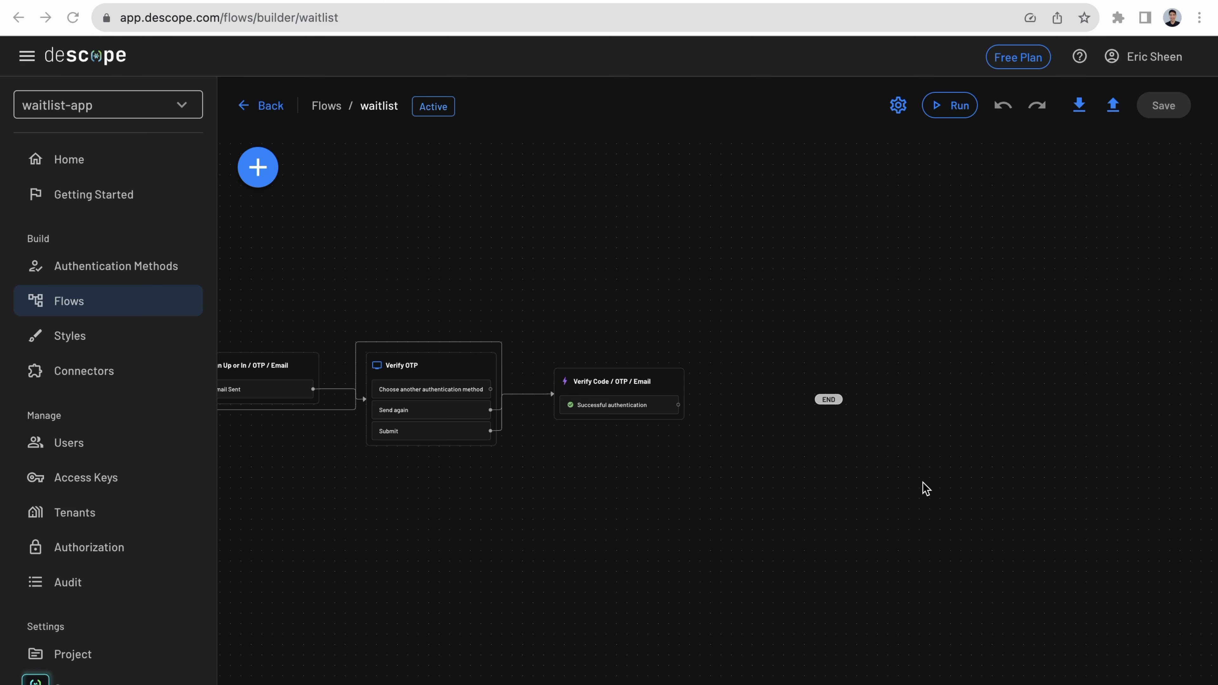
Walk through getAirtableByEmail in api/index.js, highlighting the Registration table, email filter and return line
{"action": "key", "text": "ctrl+Right"}
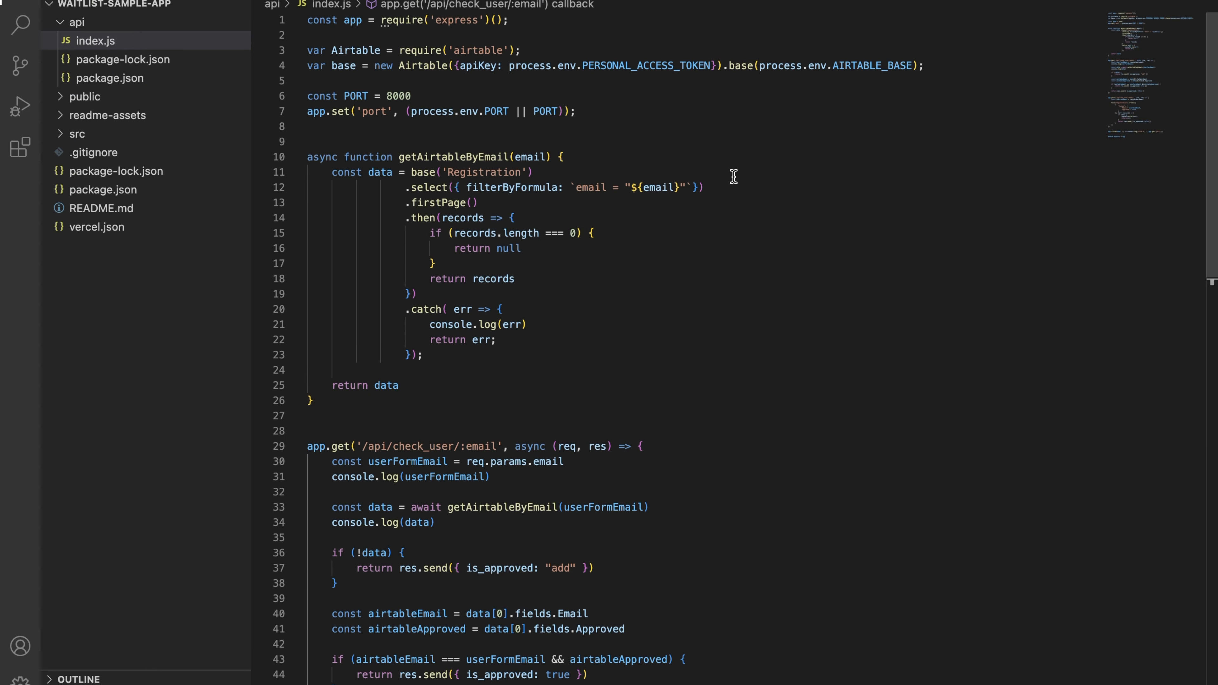
{"action": "scroll", "coordinate": [473, 250], "scroll_direction": "down", "scroll_amount": 1}
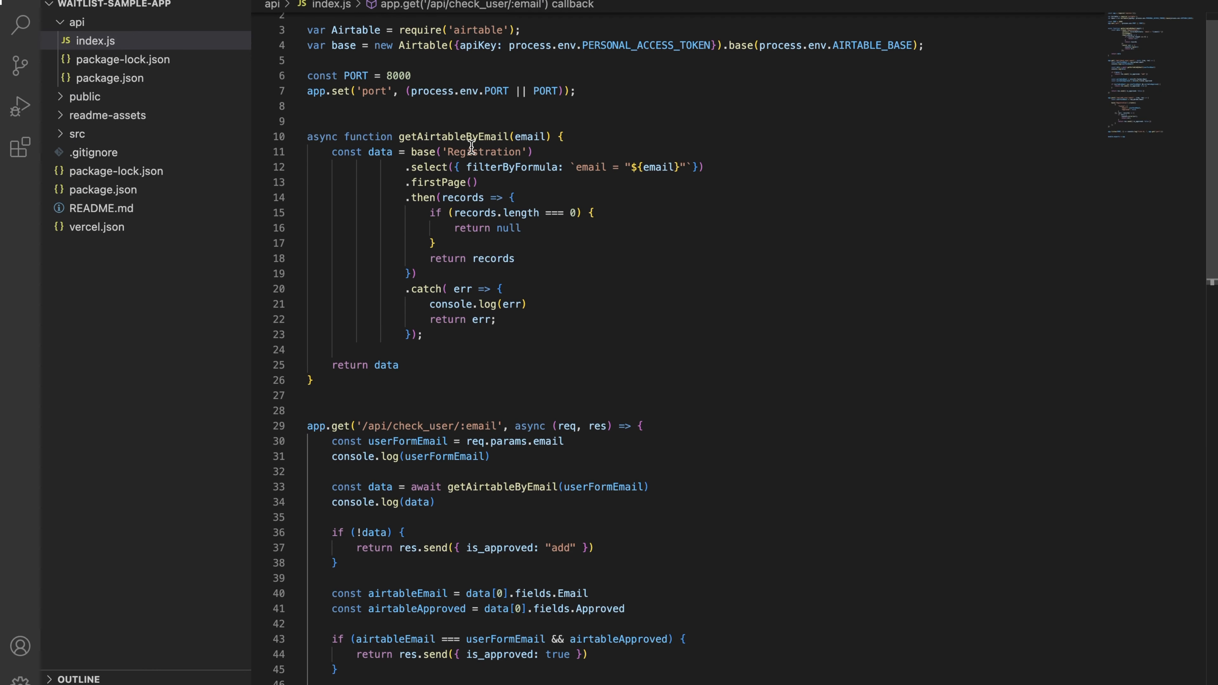
{"action": "double_click", "coordinate": [468, 137]}
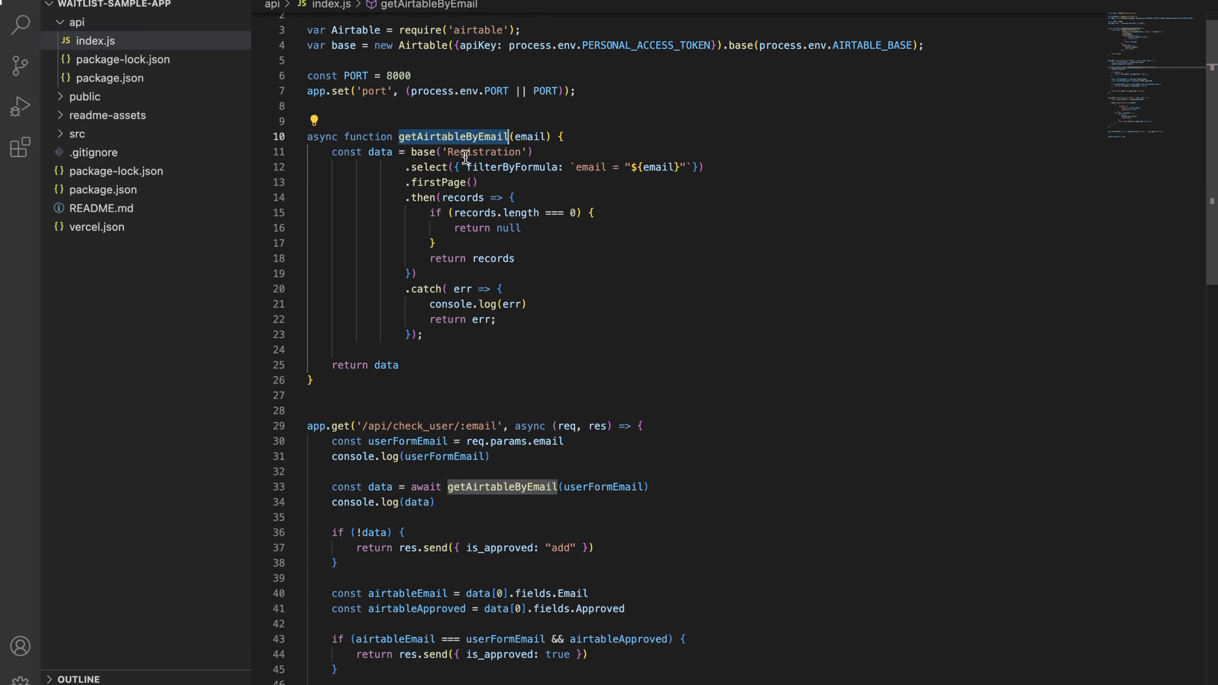
{"action": "double_click", "coordinate": [480, 153]}
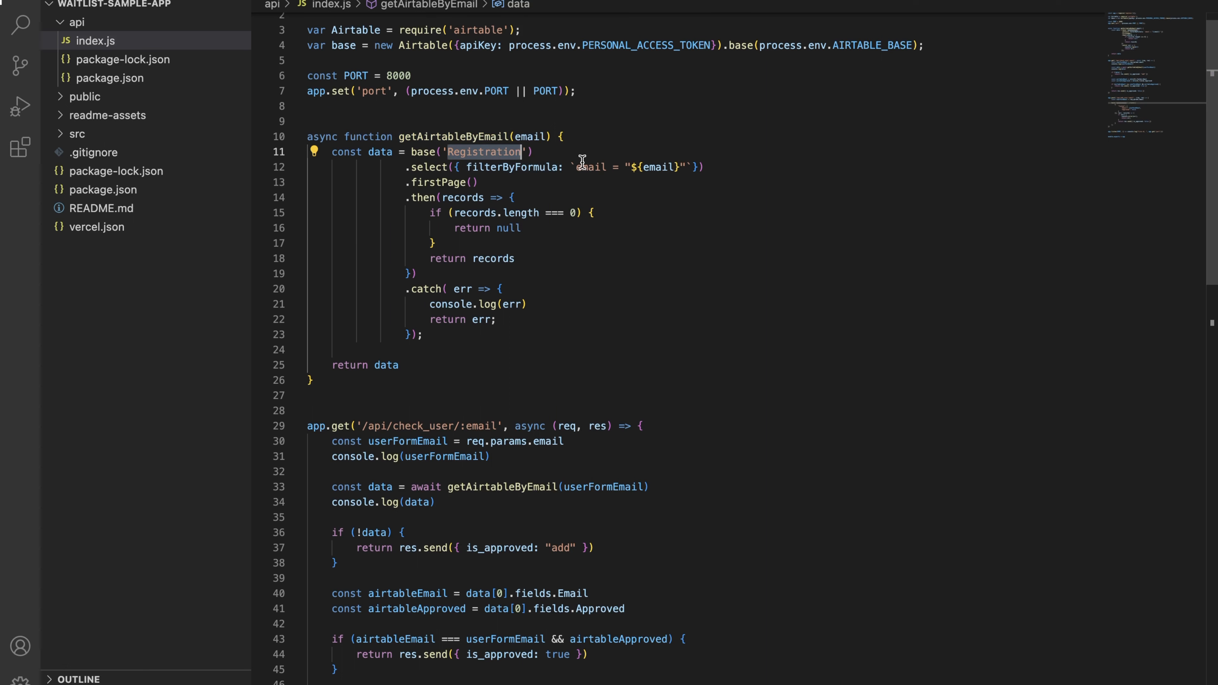
{"action": "double_click", "coordinate": [656, 167]}
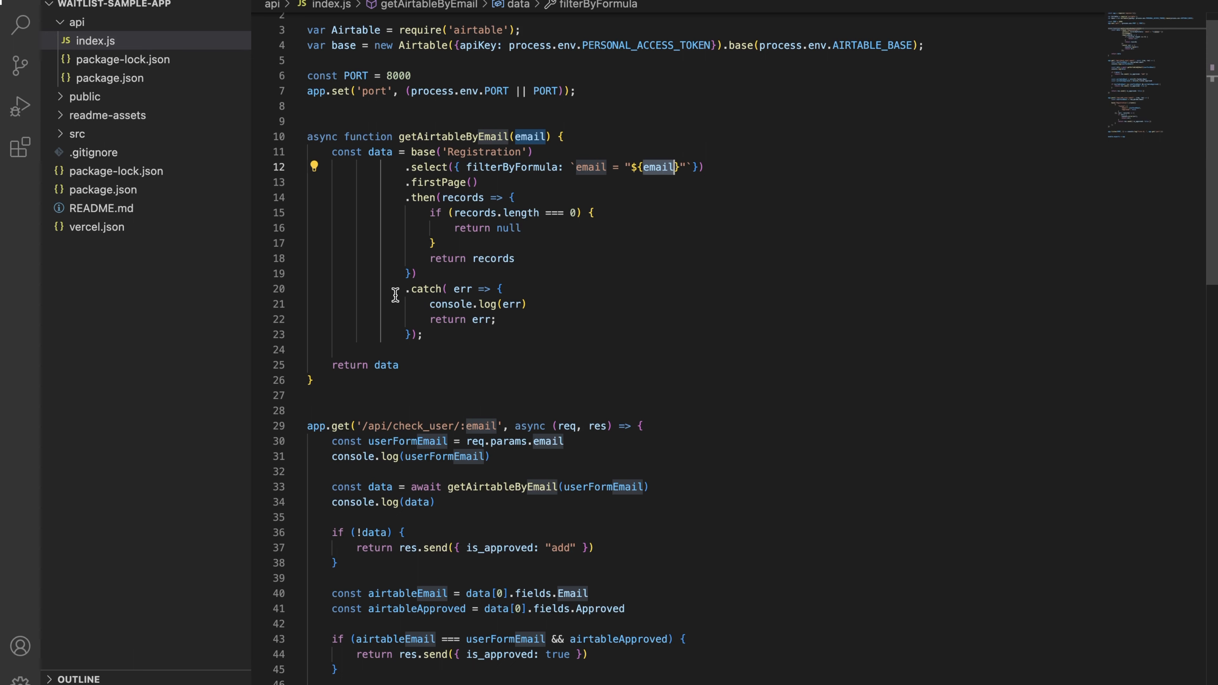
{"action": "scroll", "coordinate": [396, 324], "scroll_direction": "down", "scroll_amount": 3}
{"action": "left_click_drag", "start_coordinate": [324, 287], "coordinate": [418, 288]}
{"action": "left_click", "coordinate": [418, 288]}
{"action": "scroll", "coordinate": [418, 288], "scroll_direction": "up", "scroll_amount": 2}
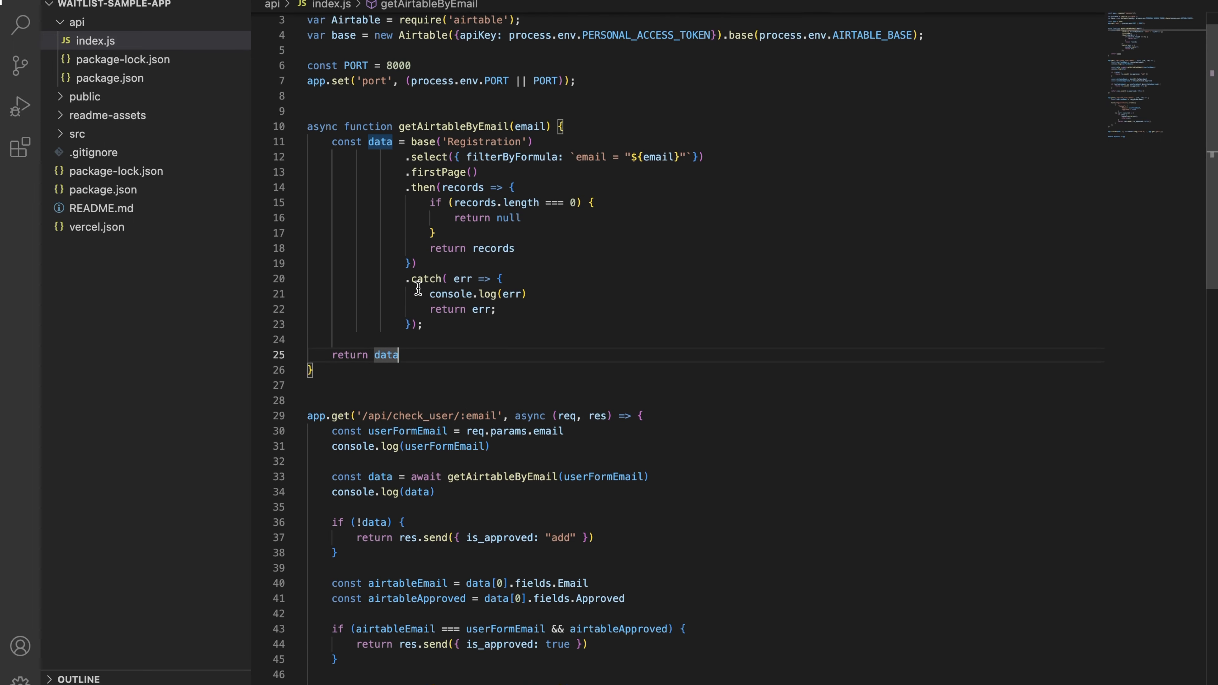
{"action": "scroll", "coordinate": [418, 288], "scroll_direction": "down", "scroll_amount": 5}
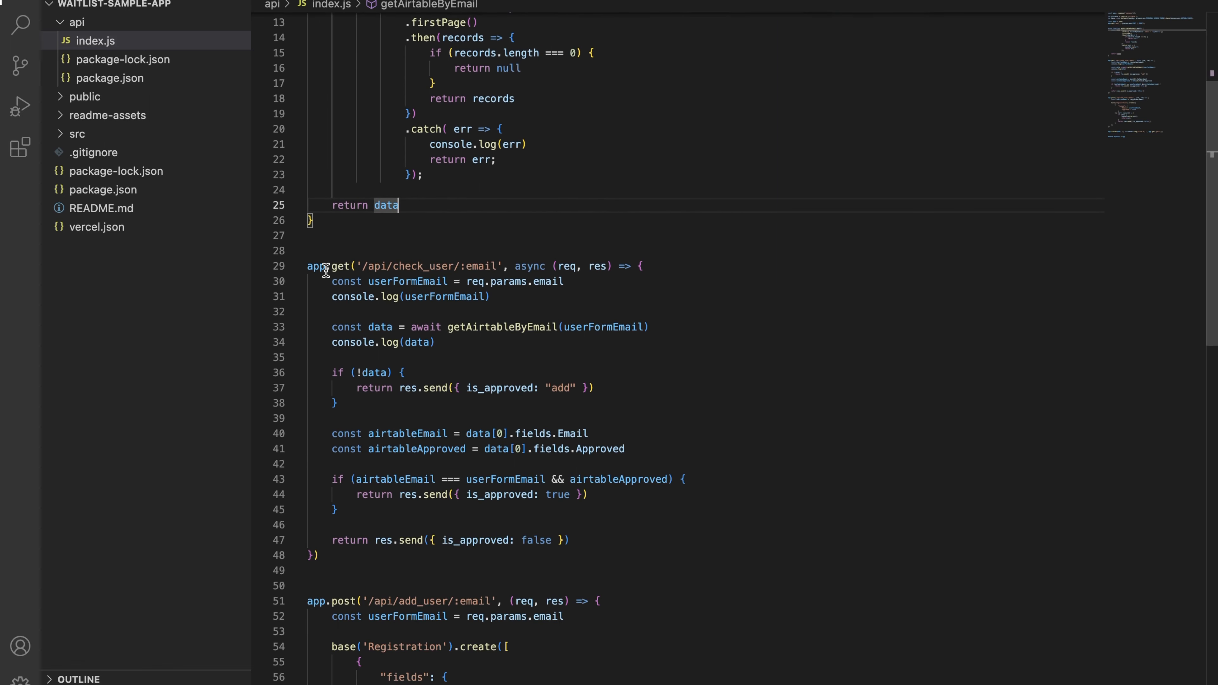
{"action": "left_click_drag", "start_coordinate": [643, 267], "coordinate": [256, 262]}
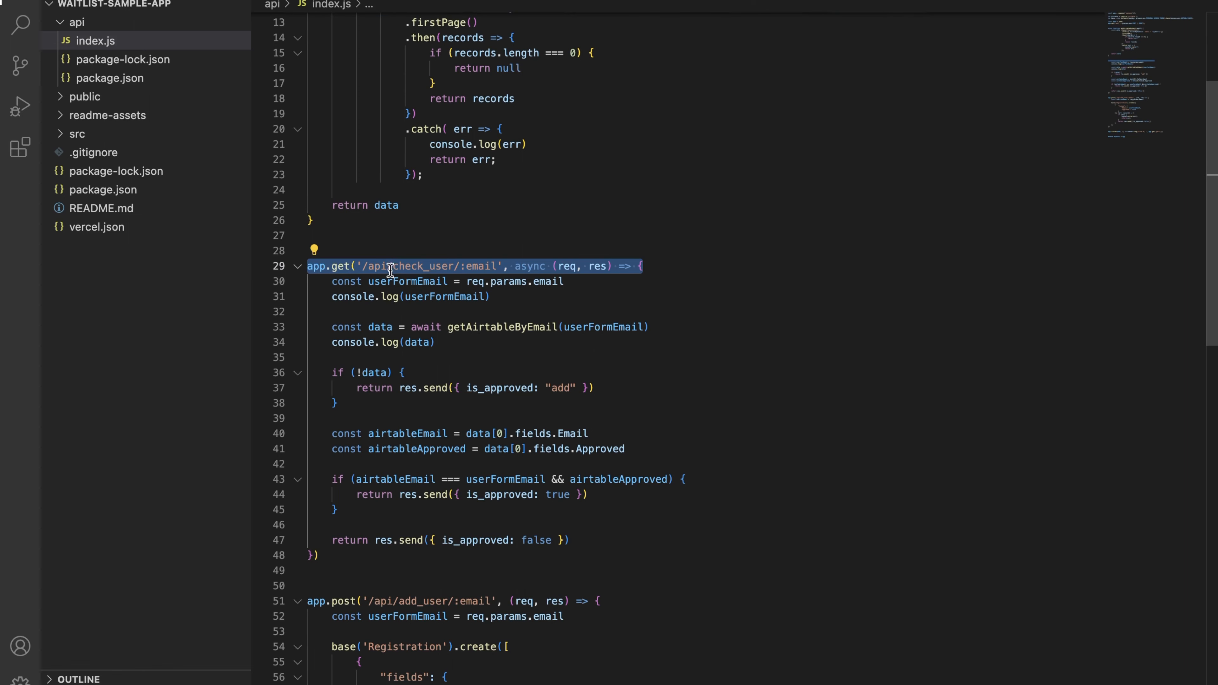
{"action": "double_click", "coordinate": [377, 268]}
{"action": "left_click", "coordinate": [361, 268]}
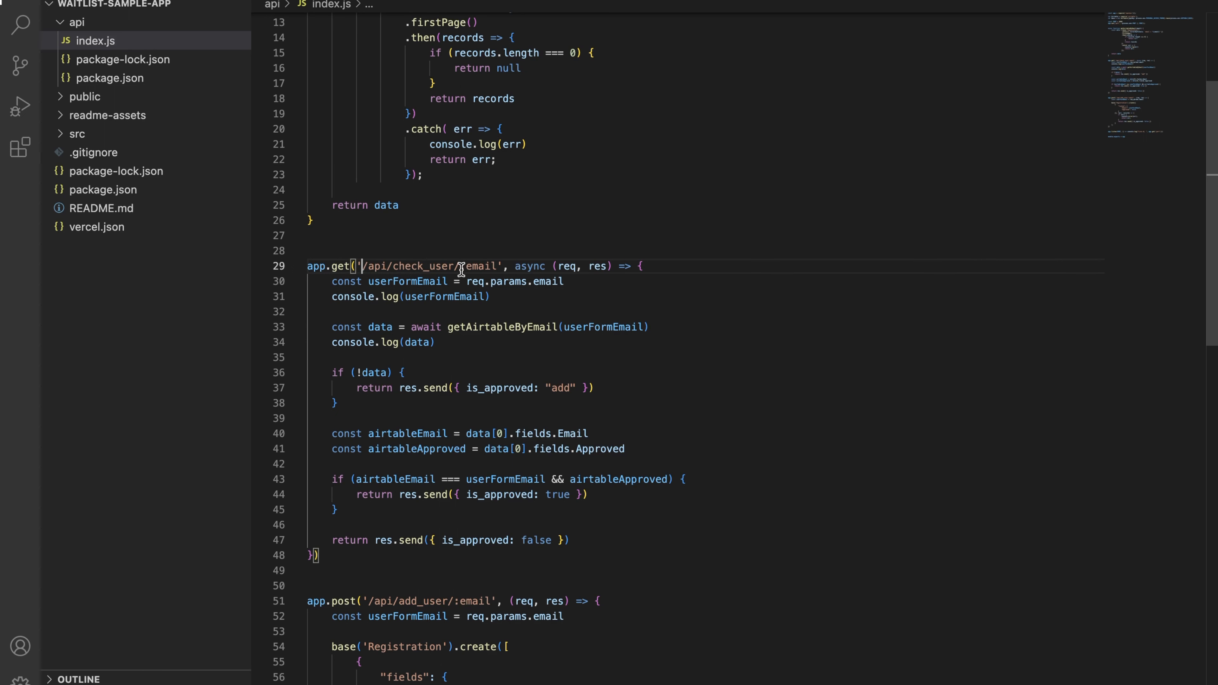
{"action": "left_click_drag", "start_coordinate": [460, 267], "coordinate": [497, 267]}
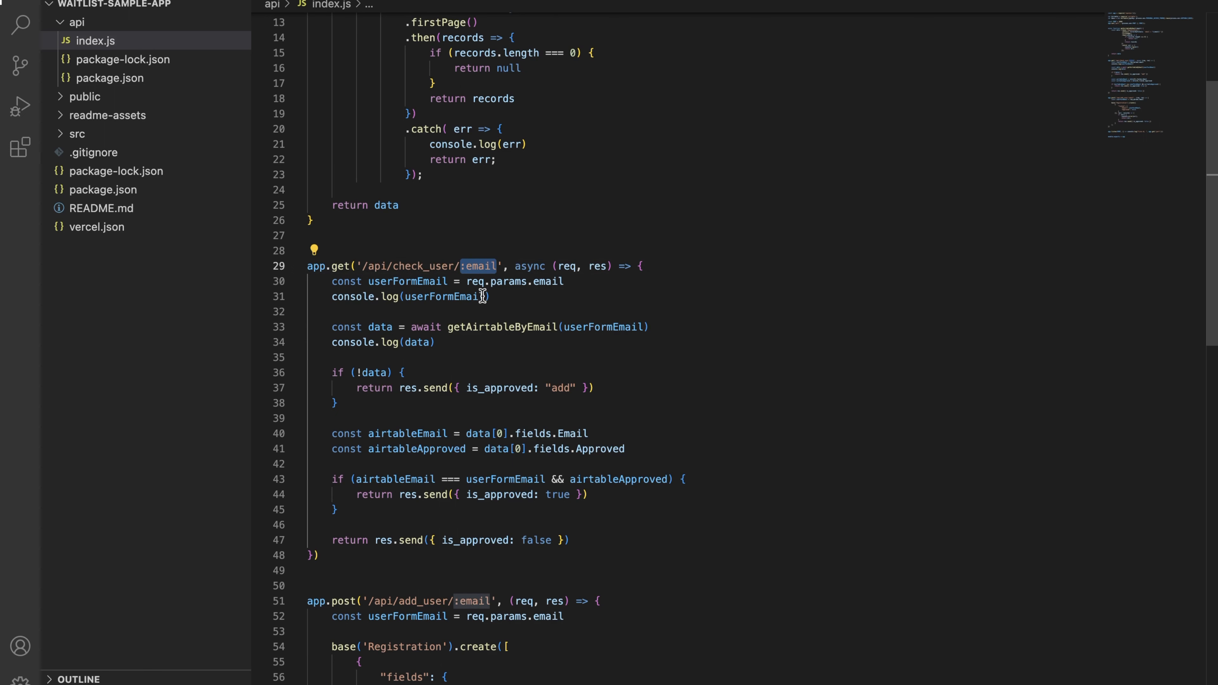
{"action": "left_click_drag", "start_coordinate": [612, 307], "coordinate": [629, 468]}
{"action": "left_click", "coordinate": [629, 468]}
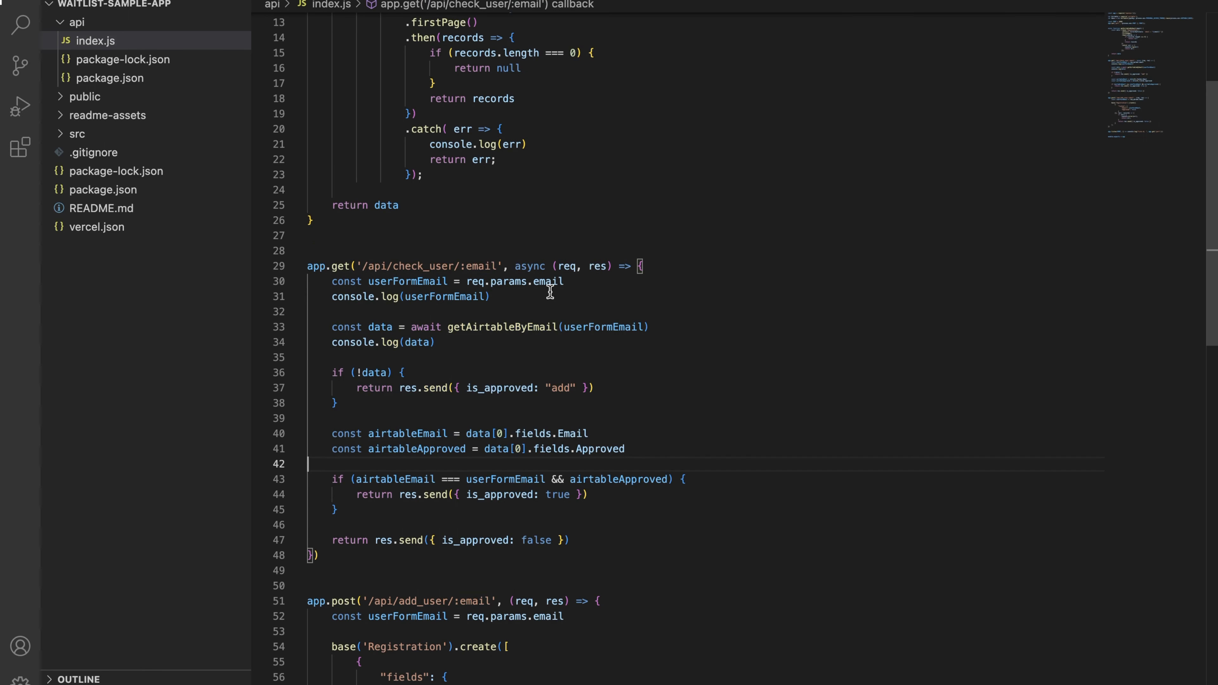
{"action": "left_click", "coordinate": [577, 286]}
{"action": "double_click", "coordinate": [488, 268]}
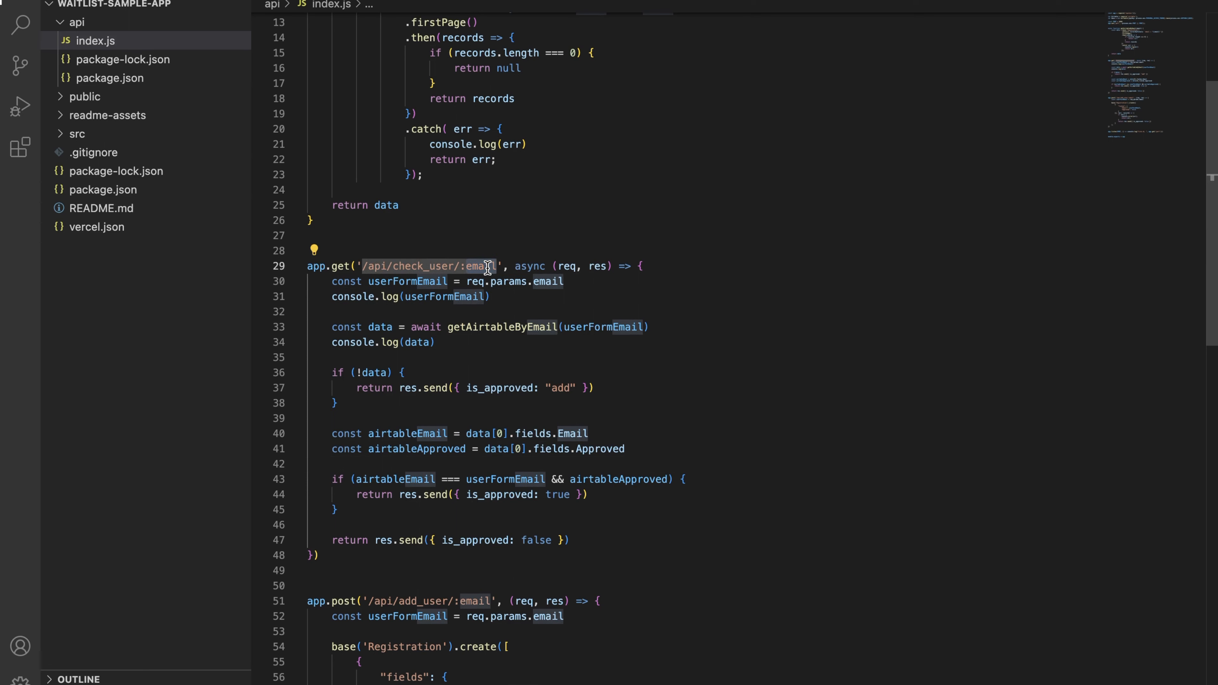
{"action": "double_click", "coordinate": [379, 327]}
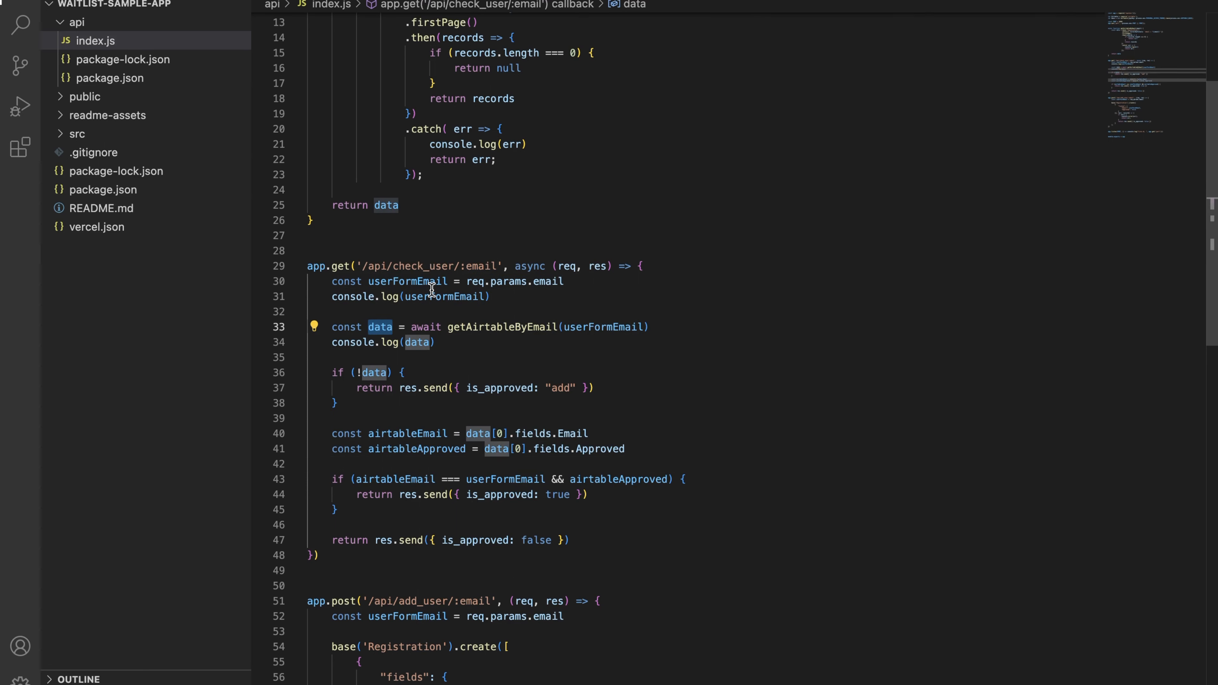
{"action": "scroll", "coordinate": [432, 291], "scroll_direction": "up", "scroll_amount": 2}
{"action": "double_click", "coordinate": [475, 379]}
{"action": "scroll", "coordinate": [475, 379], "scroll_direction": "up", "scroll_amount": 2}
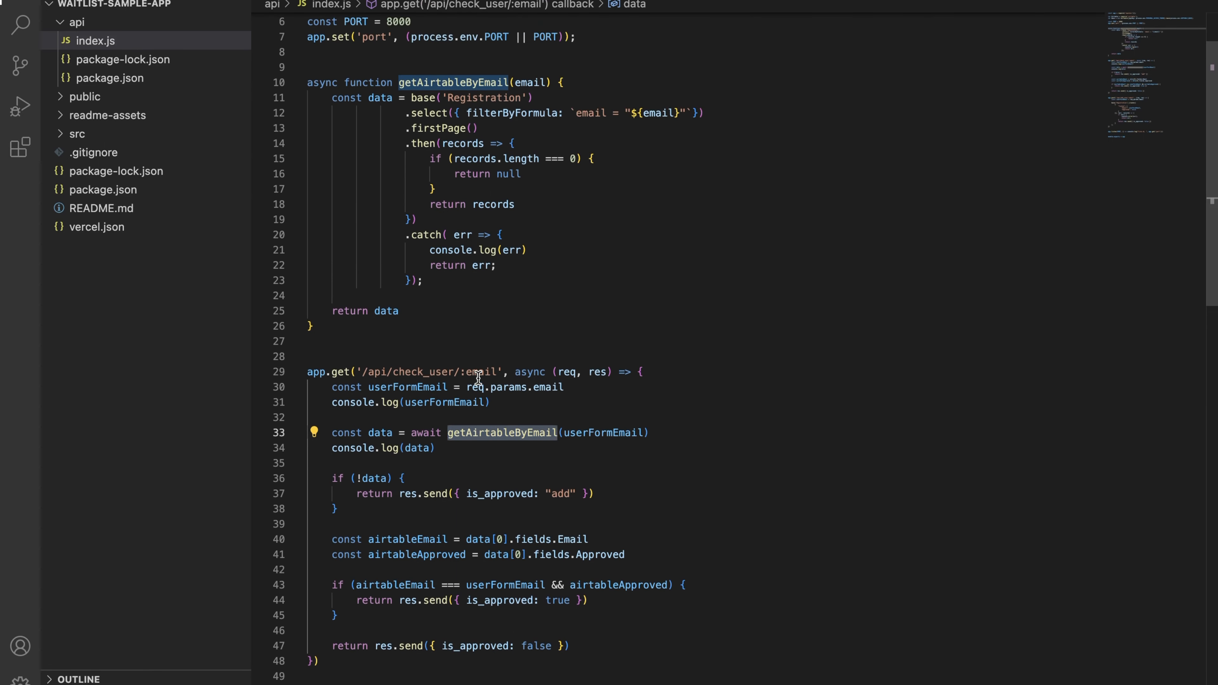
{"action": "scroll", "coordinate": [472, 288], "scroll_direction": "down", "scroll_amount": 5}
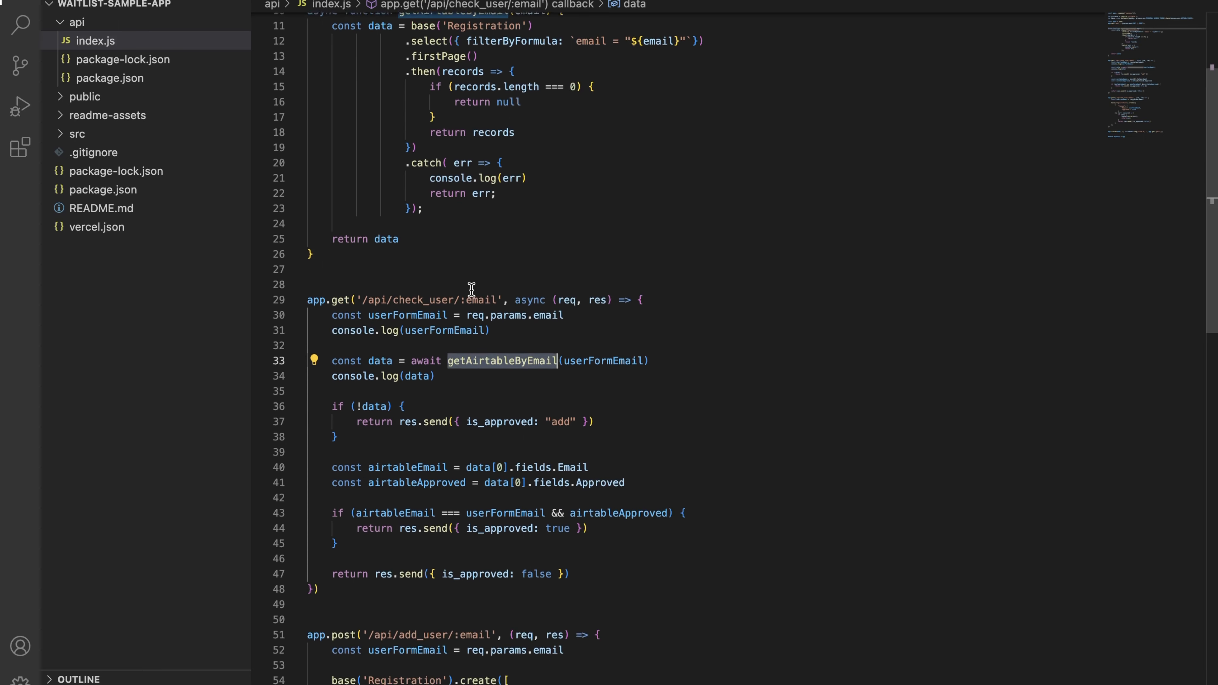
{"action": "left_click", "coordinate": [531, 264]}
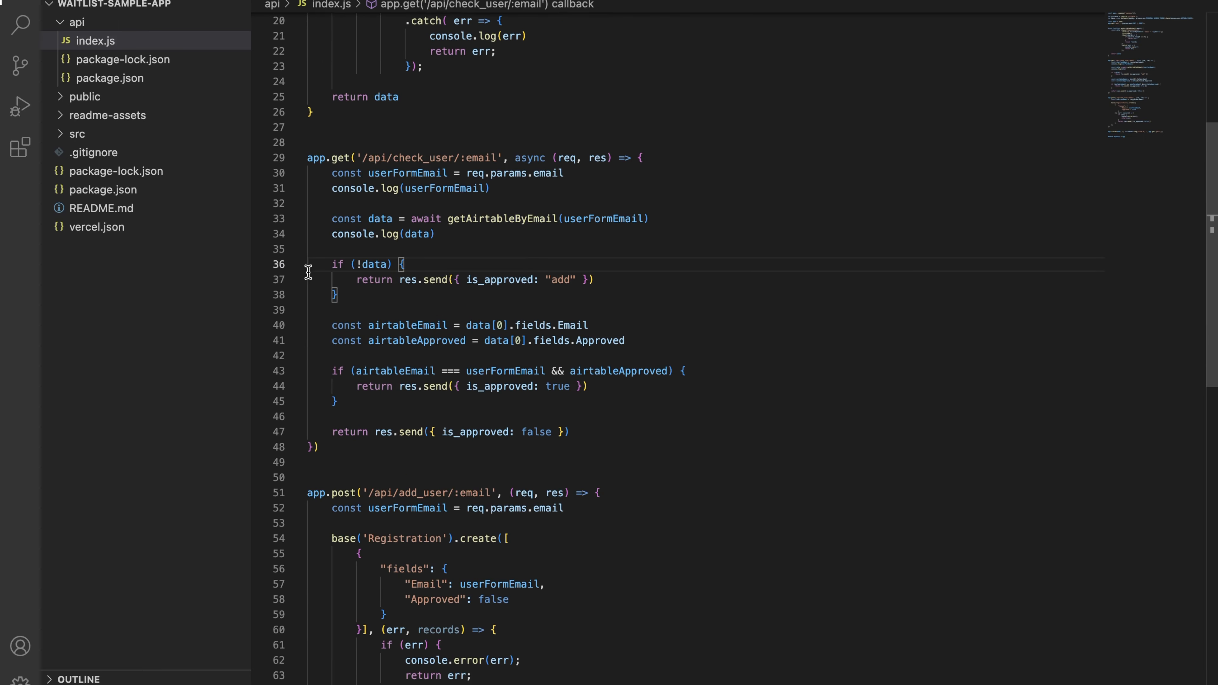
{"action": "double_click", "coordinate": [372, 265]}
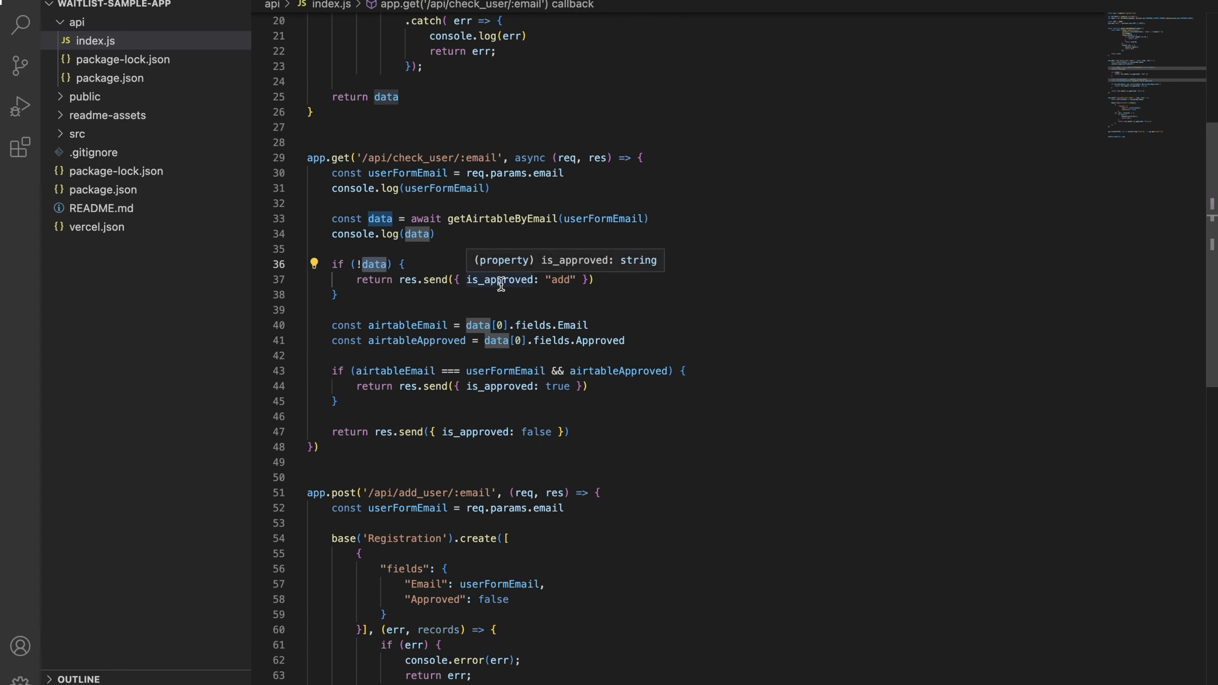
{"action": "double_click", "coordinate": [559, 281]}
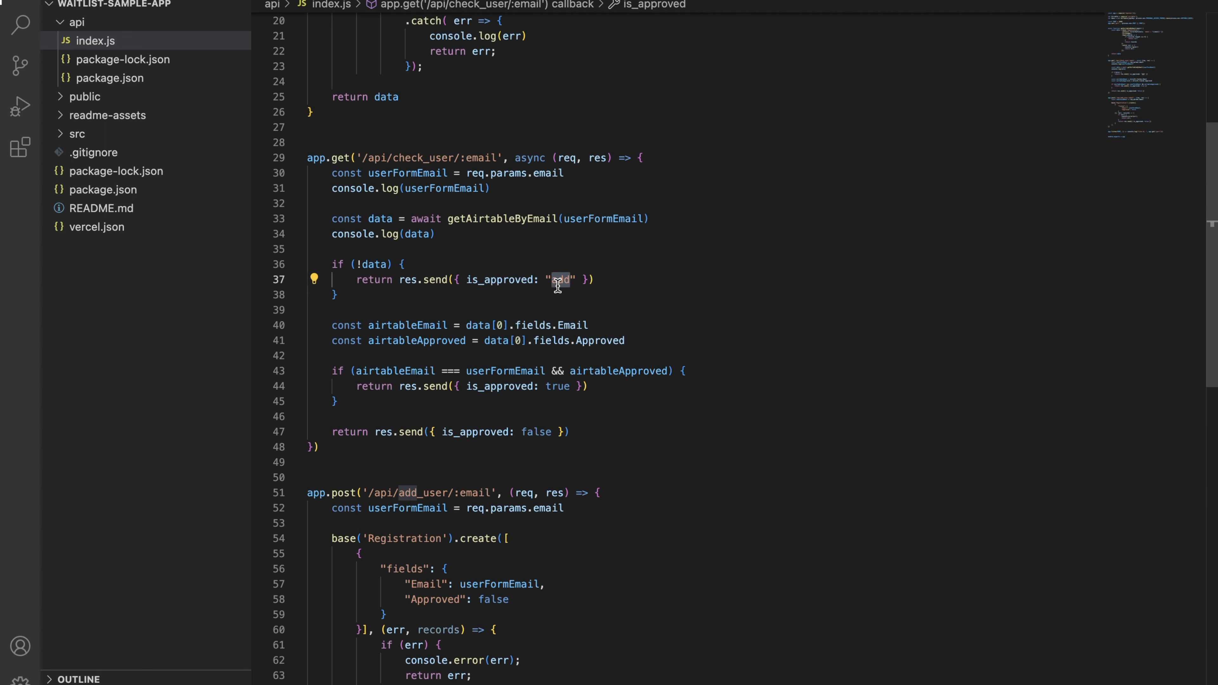
{"action": "double_click", "coordinate": [464, 219]}
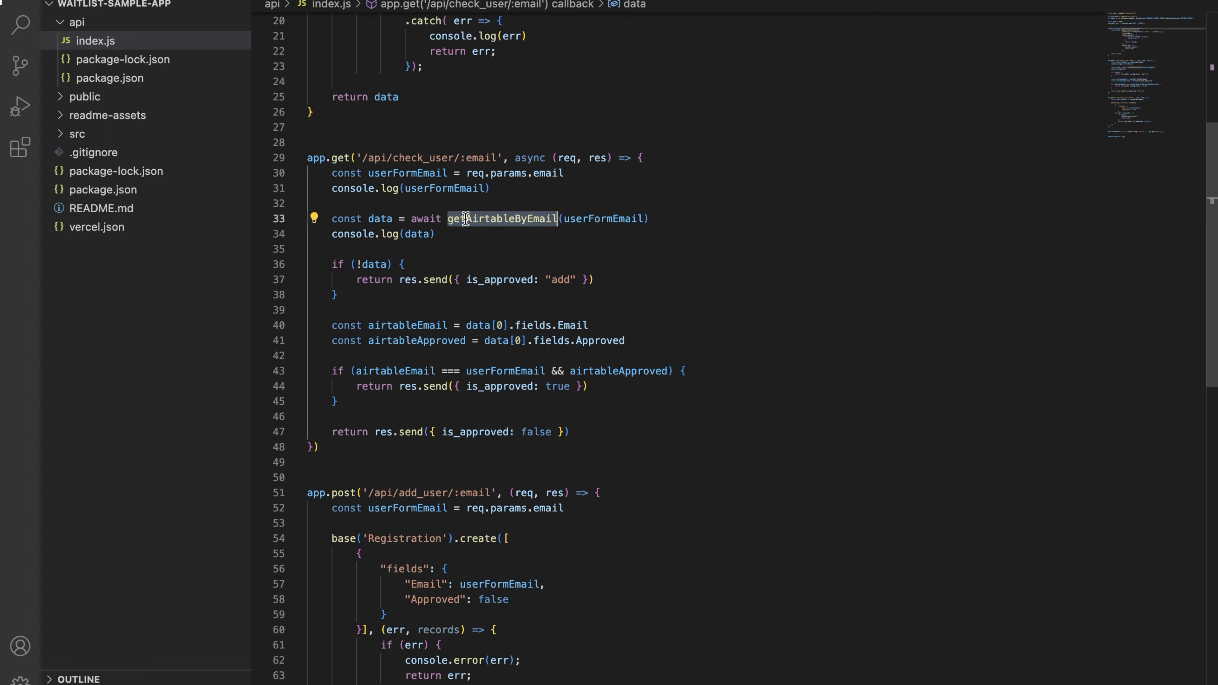
{"action": "double_click", "coordinate": [383, 219]}
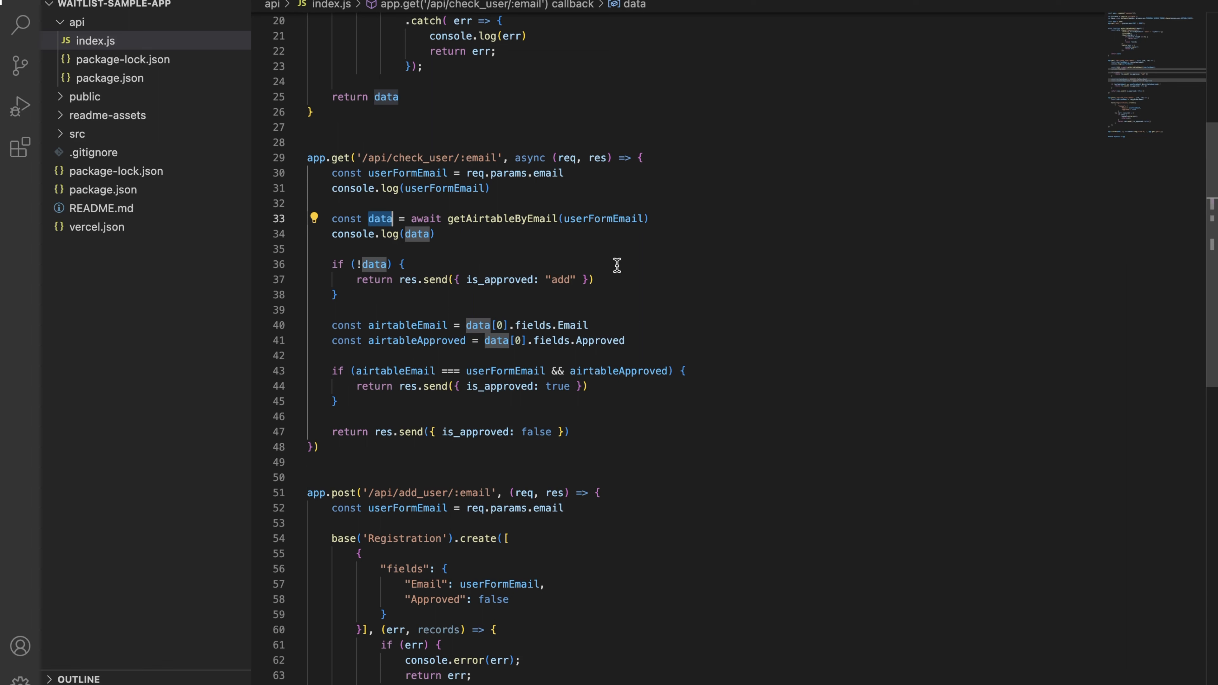
{"action": "double_click", "coordinate": [561, 279]}
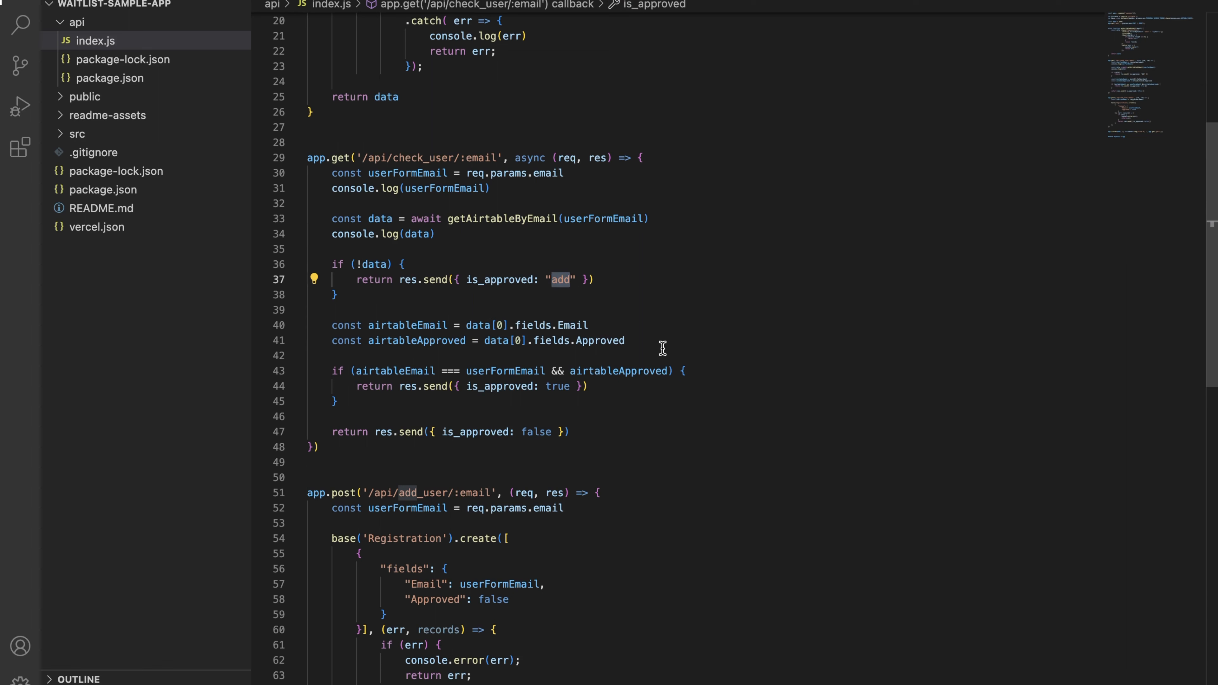
{"action": "scroll", "coordinate": [662, 349], "scroll_direction": "down", "scroll_amount": 3}
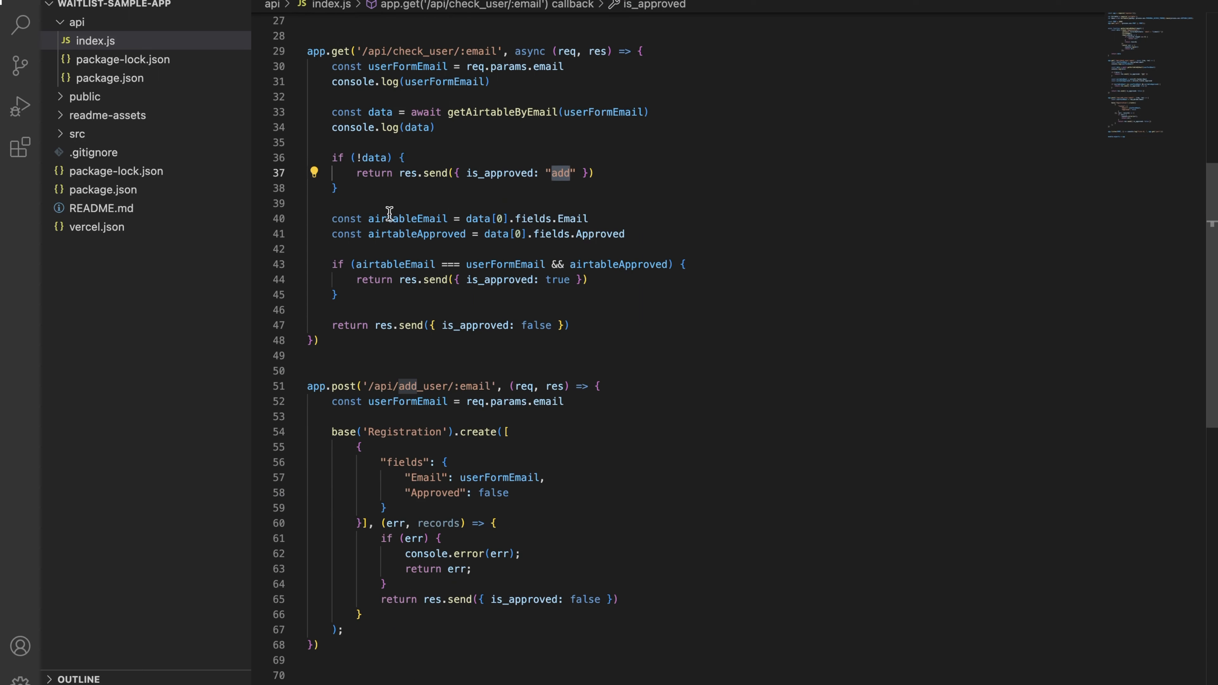
{"action": "double_click", "coordinate": [579, 219]}
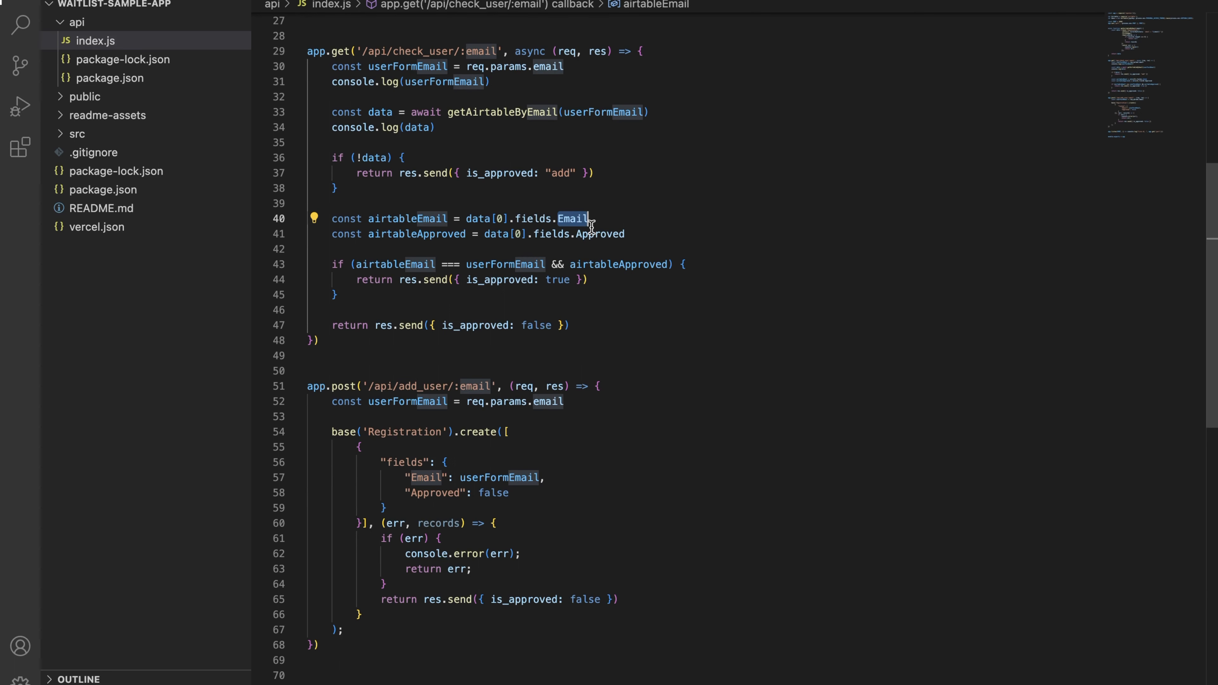
{"action": "double_click", "coordinate": [434, 235]}
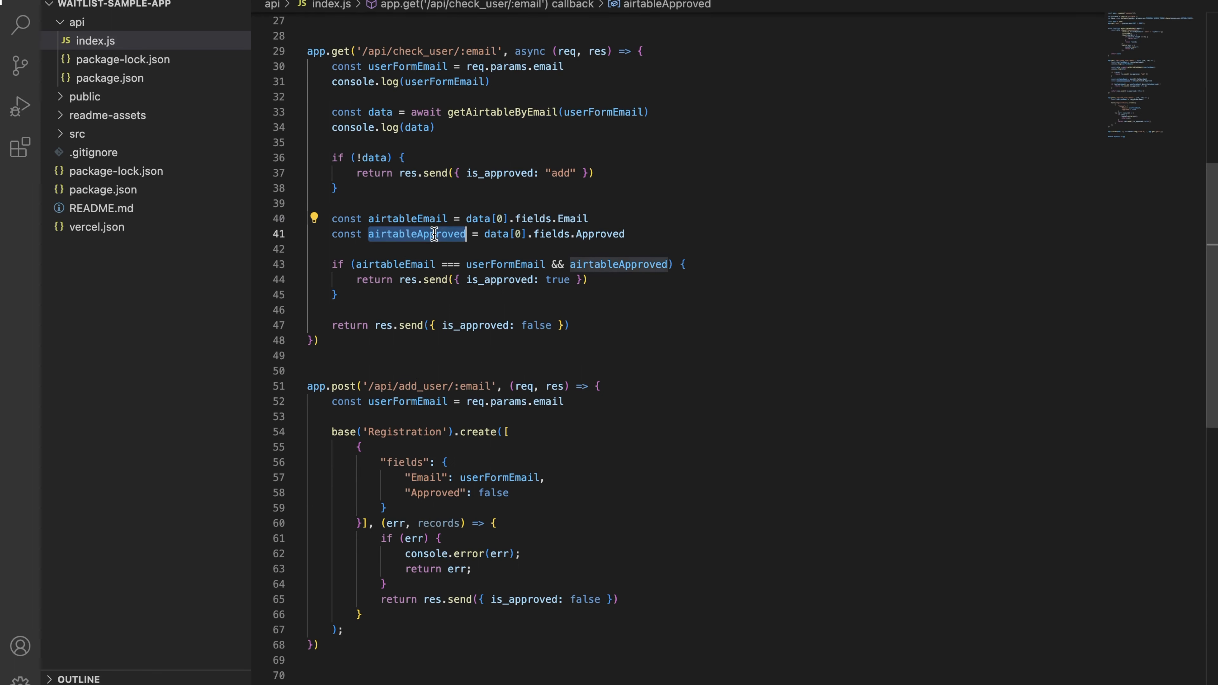
{"action": "double_click", "coordinate": [612, 234]}
{"action": "left_click", "coordinate": [662, 240]}
{"action": "scroll", "coordinate": [659, 254], "scroll_direction": "down", "scroll_amount": 1}
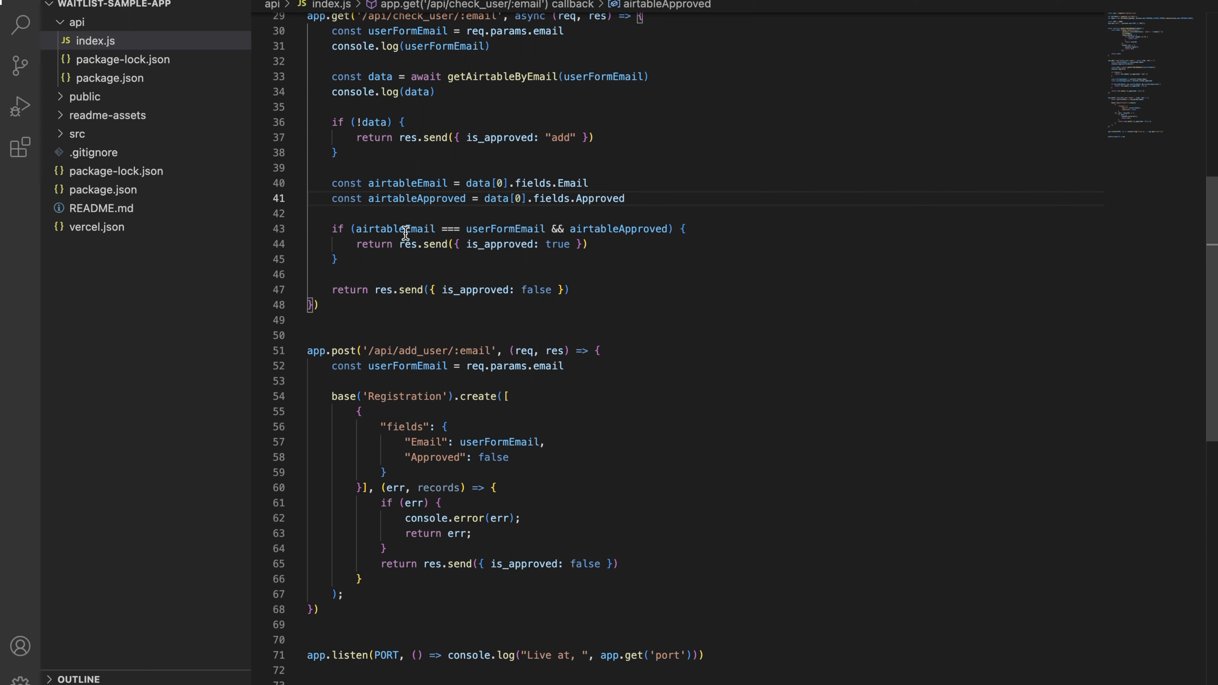
{"action": "scroll", "coordinate": [386, 254], "scroll_direction": "up", "scroll_amount": 3}
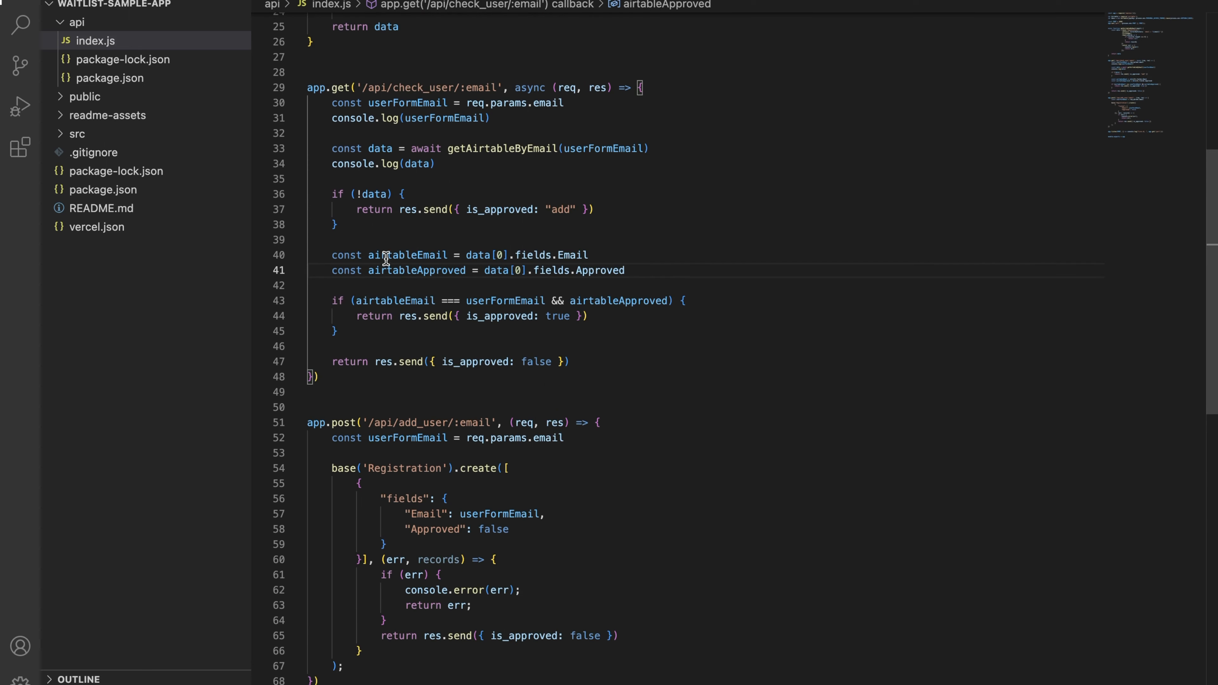
{"action": "triple_click", "coordinate": [475, 87]}
{"action": "double_click", "coordinate": [474, 87]}
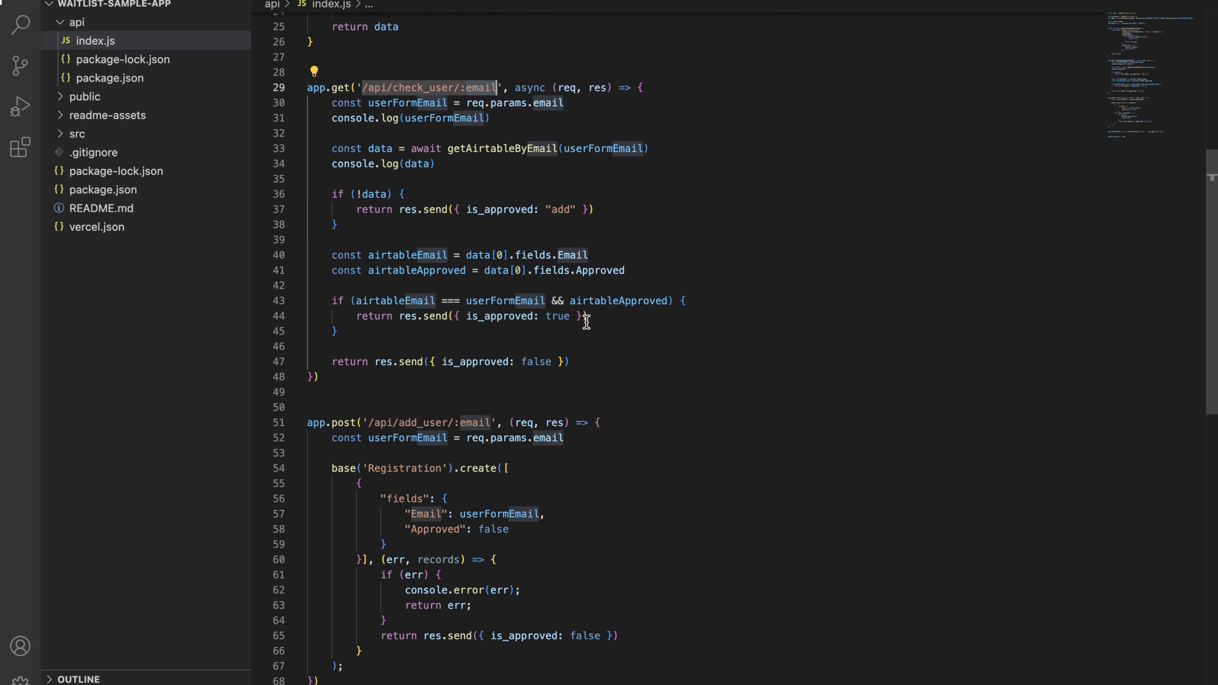
{"action": "double_click", "coordinate": [501, 316]}
{"action": "double_click", "coordinate": [560, 316]}
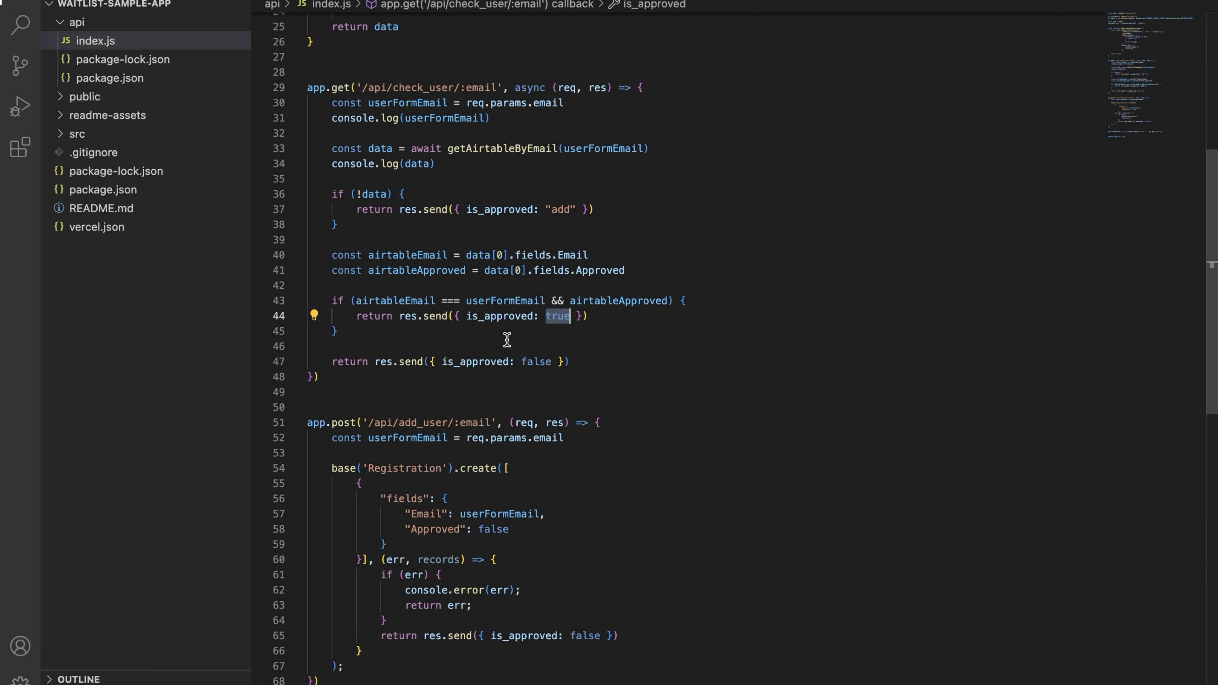
{"action": "left_click_drag", "start_coordinate": [333, 363], "coordinate": [584, 368]}
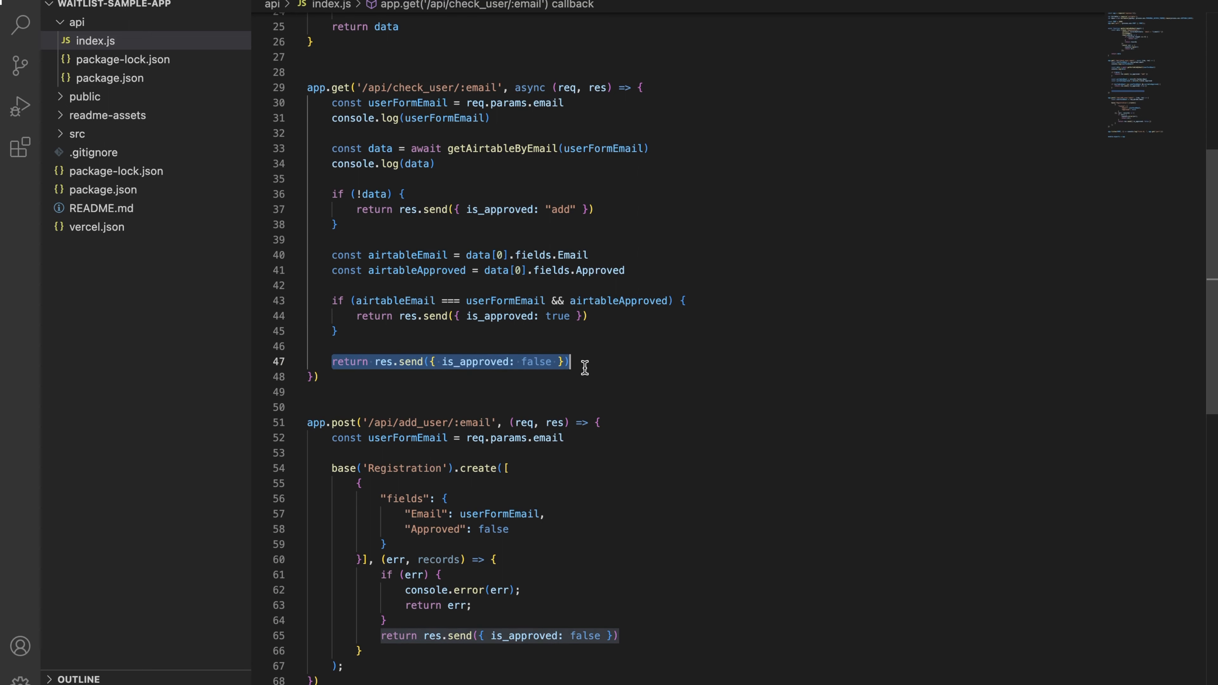
{"action": "left_click", "coordinate": [585, 367]}
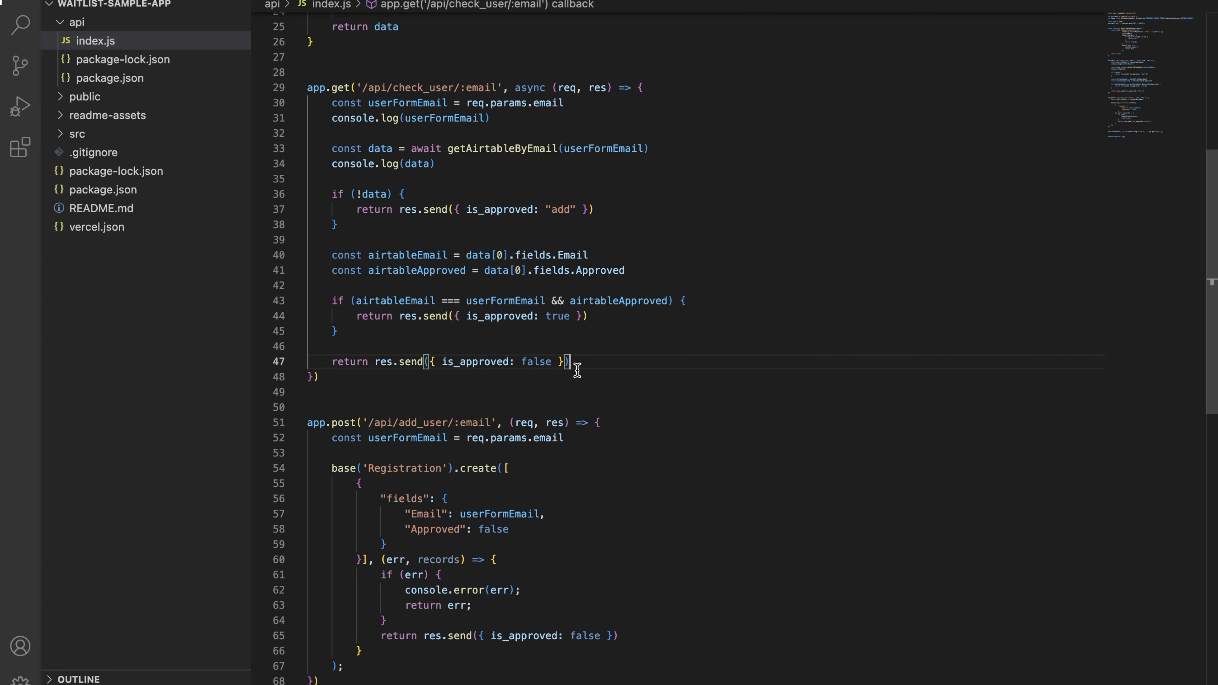
{"action": "scroll", "coordinate": [532, 365], "scroll_direction": "down", "scroll_amount": 5}
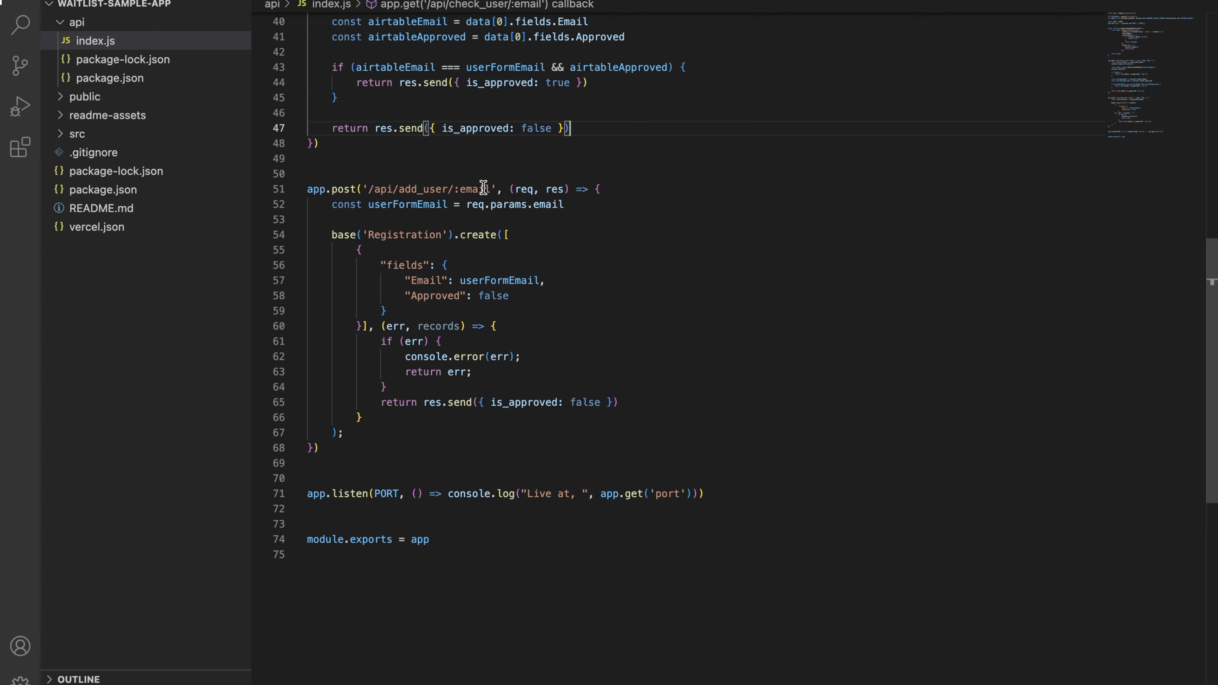
{"action": "scroll", "coordinate": [428, 230], "scroll_direction": "up", "scroll_amount": 3}
{"action": "scroll", "coordinate": [428, 230], "scroll_direction": "down", "scroll_amount": 2}
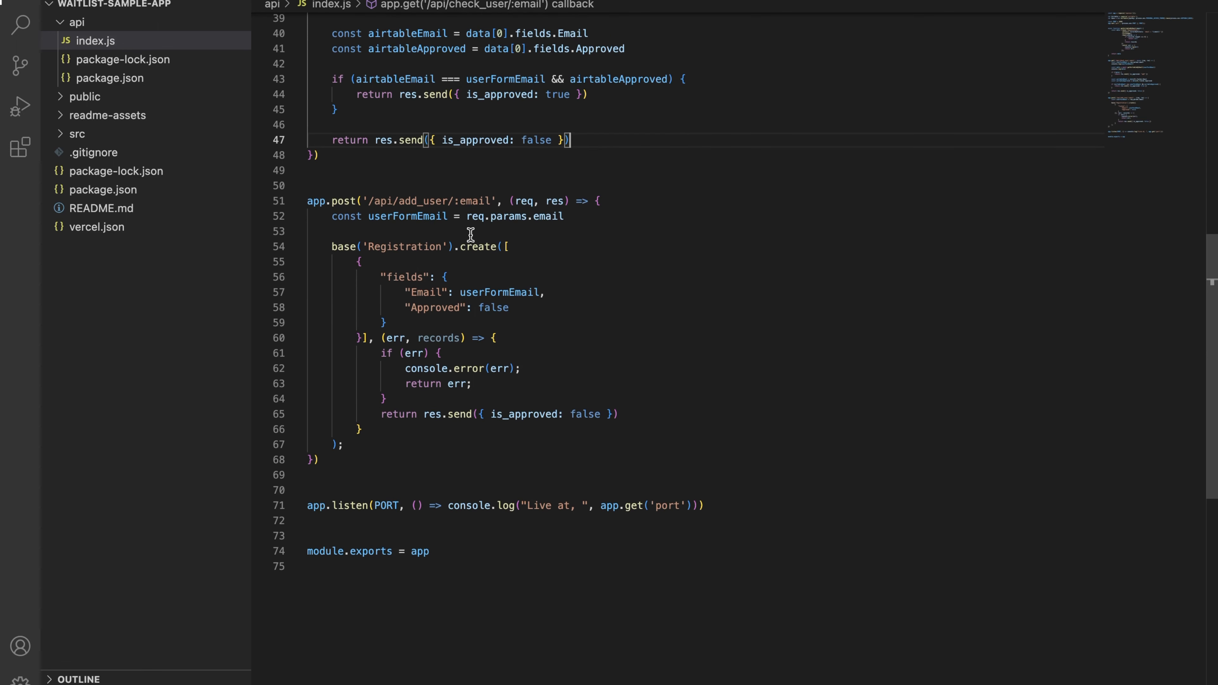
{"action": "triple_click", "coordinate": [469, 200]}
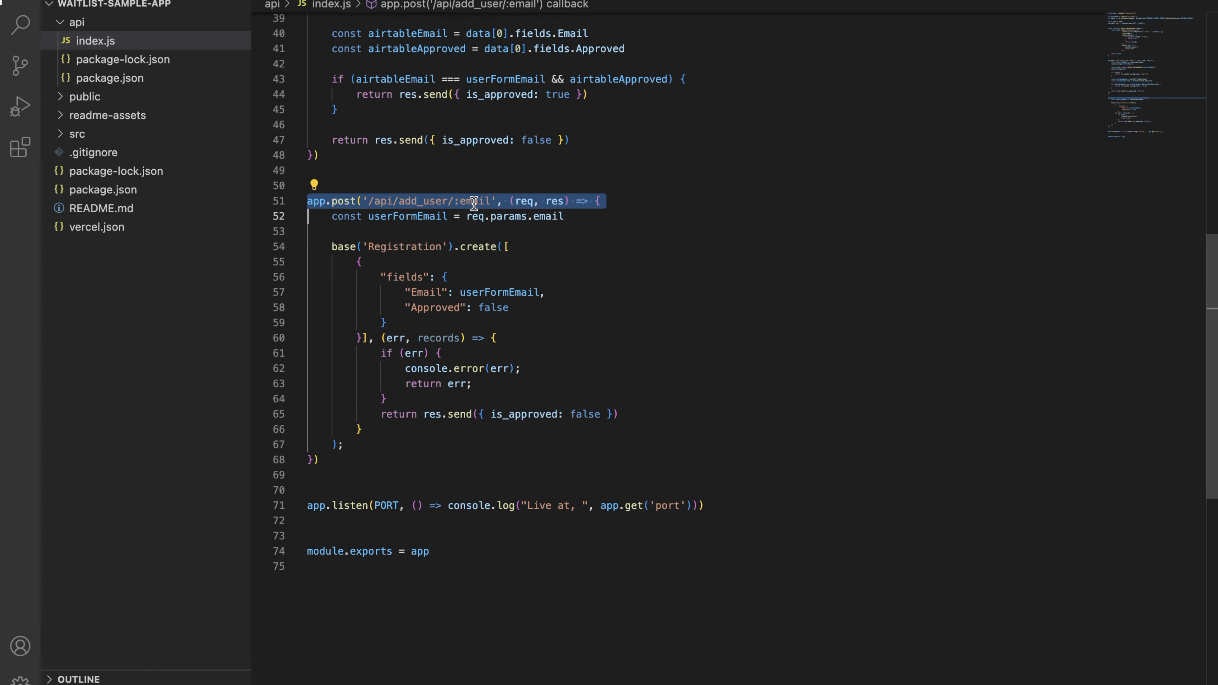
{"action": "left_click_drag", "start_coordinate": [368, 201], "coordinate": [490, 201]}
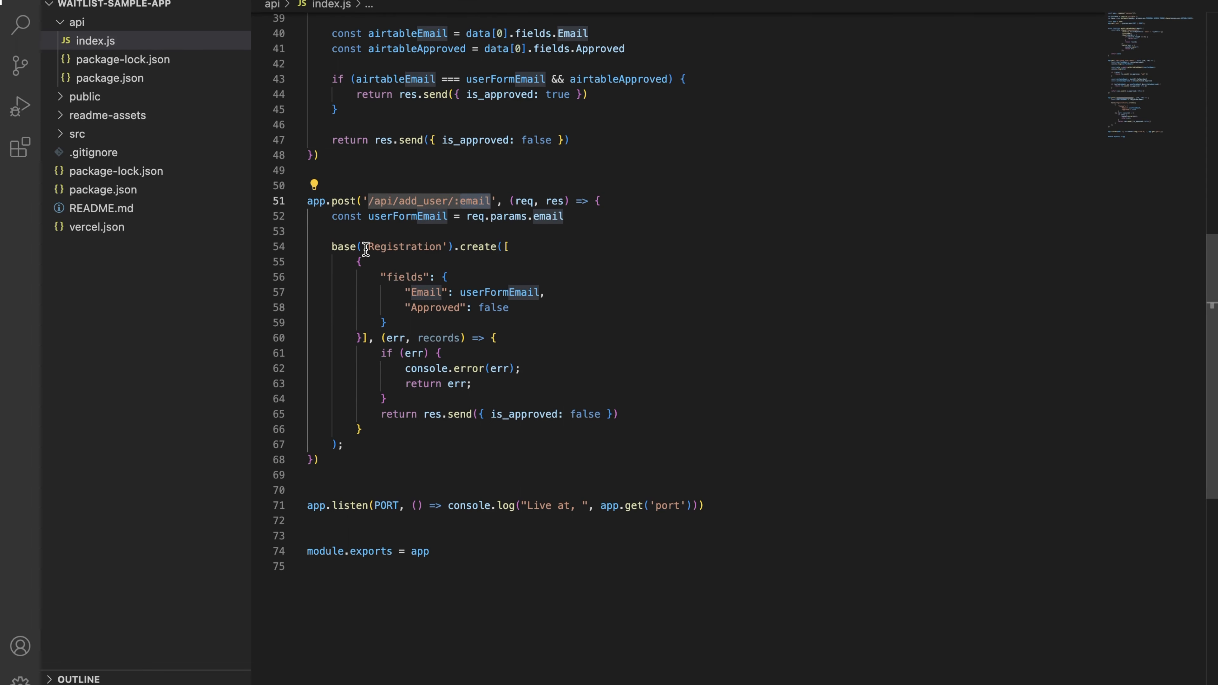
{"action": "left_click", "coordinate": [421, 292]}
{"action": "double_click", "coordinate": [494, 291]}
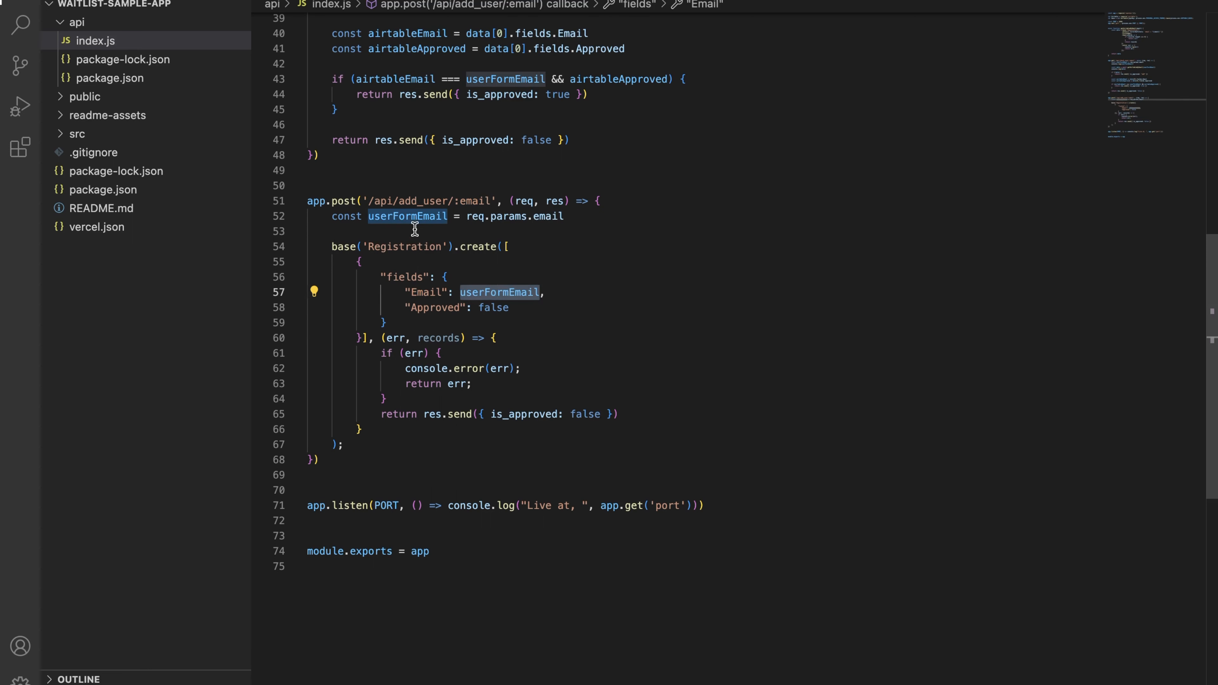
{"action": "double_click", "coordinate": [425, 308]}
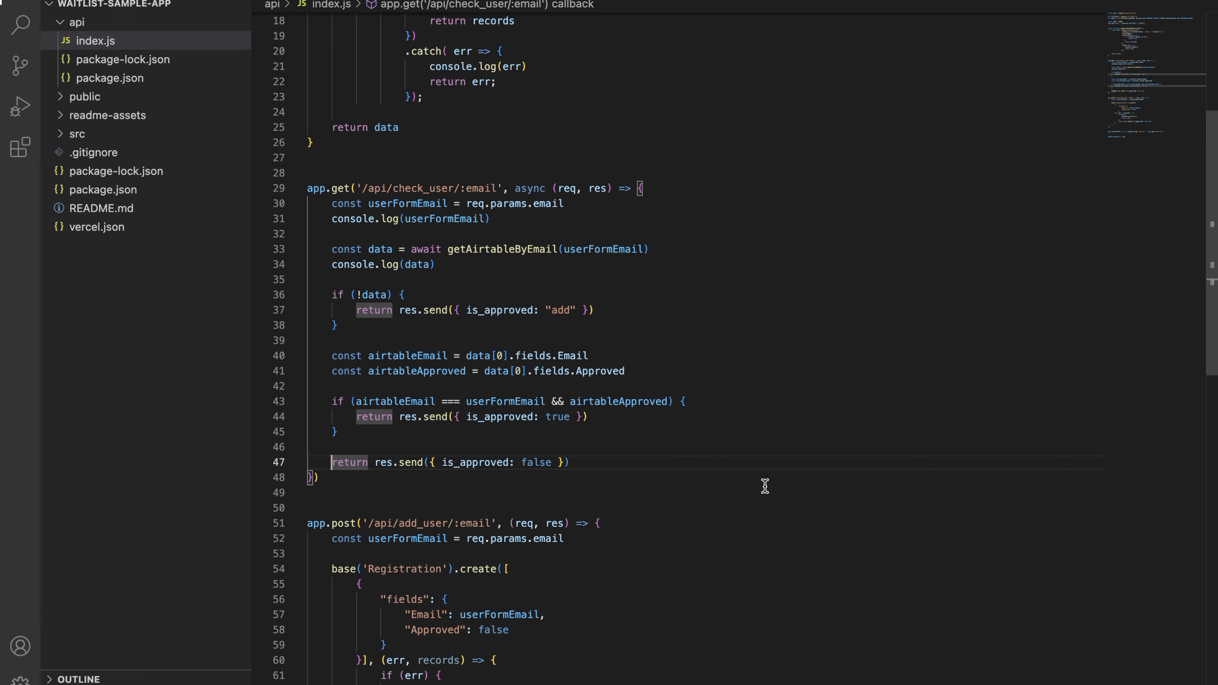
{"action": "scroll", "coordinate": [676, 344], "scroll_direction": "down", "scroll_amount": 4}
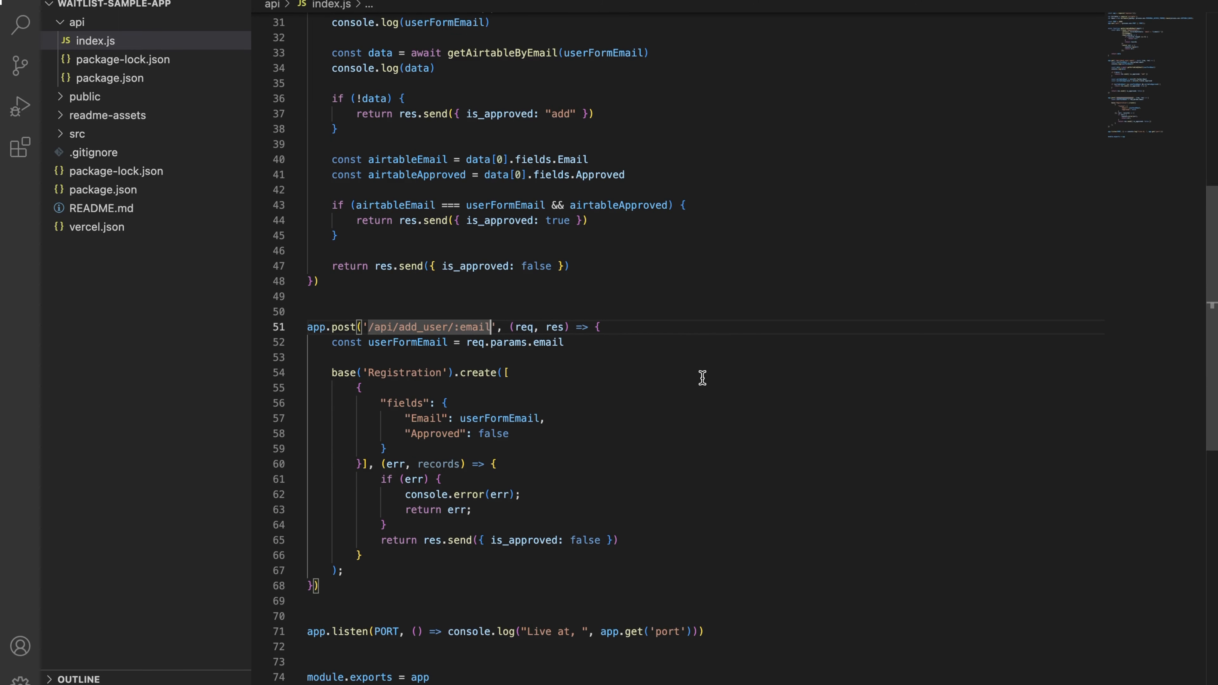
{"action": "left_click", "coordinate": [657, 313]}
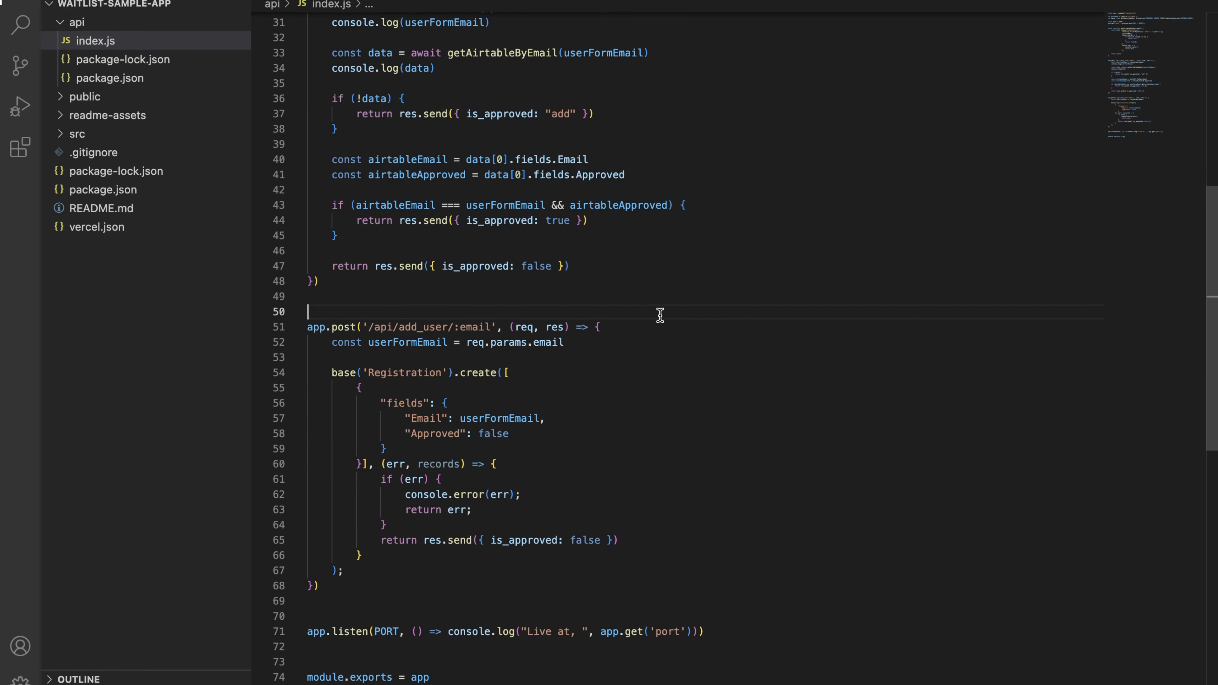
{"action": "scroll", "coordinate": [658, 315], "scroll_direction": "up", "scroll_amount": 4}
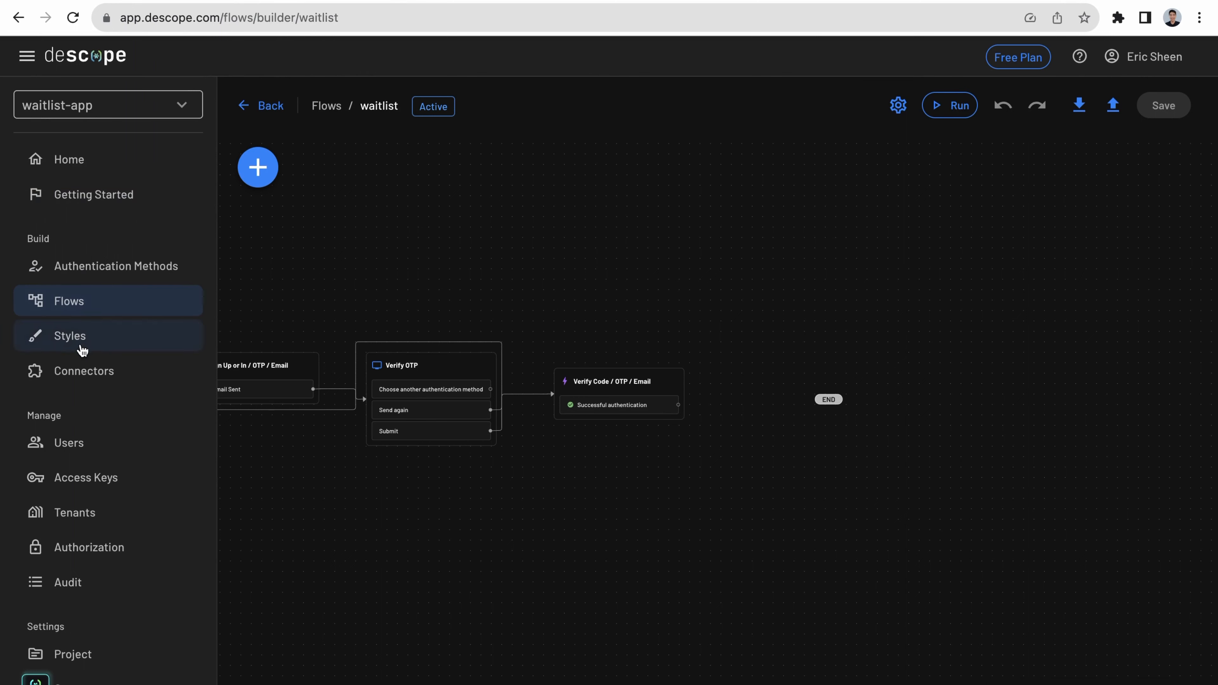
Go to Connectors and choose the Generic HTTP connector template
{"action": "left_click", "coordinate": [80, 376]}
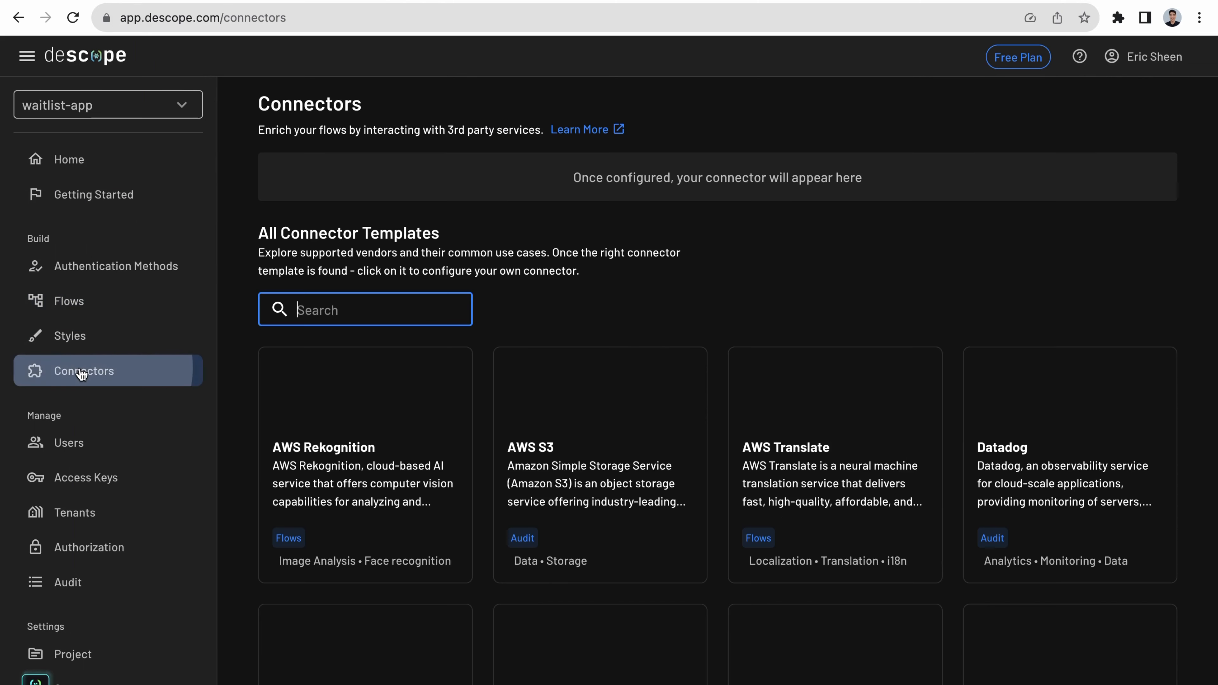
{"action": "scroll", "coordinate": [283, 383], "scroll_direction": "down", "scroll_amount": 2}
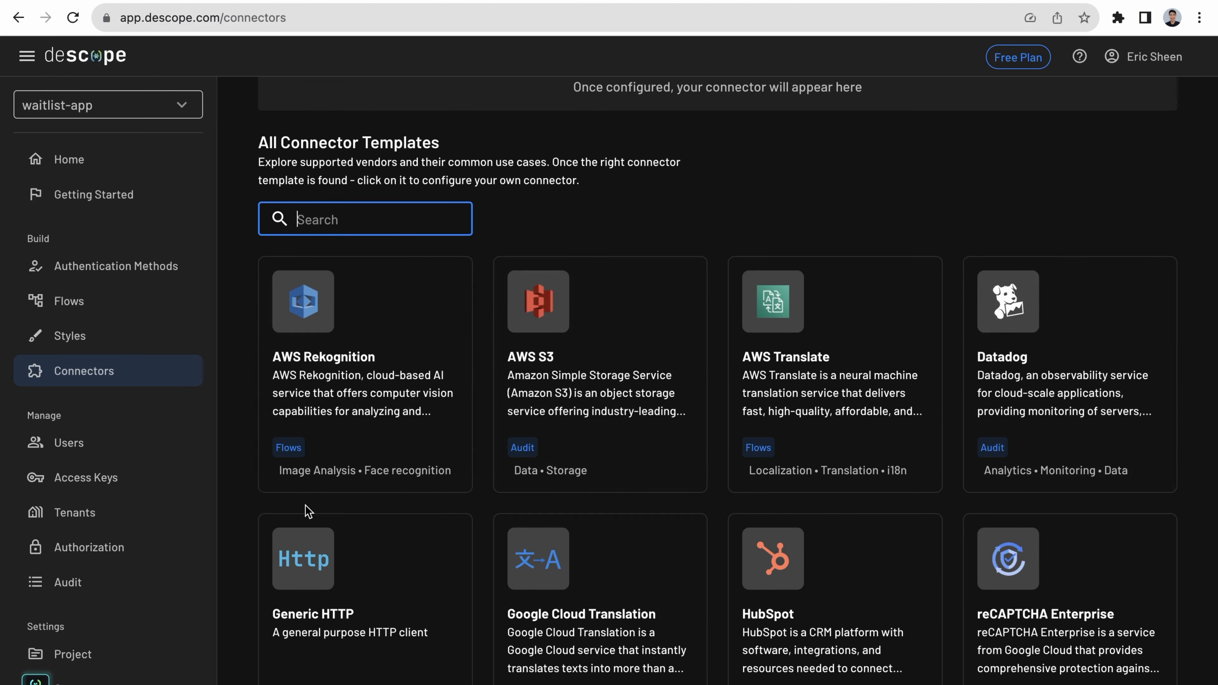
{"action": "scroll", "coordinate": [249, 536], "scroll_direction": "down", "scroll_amount": 2}
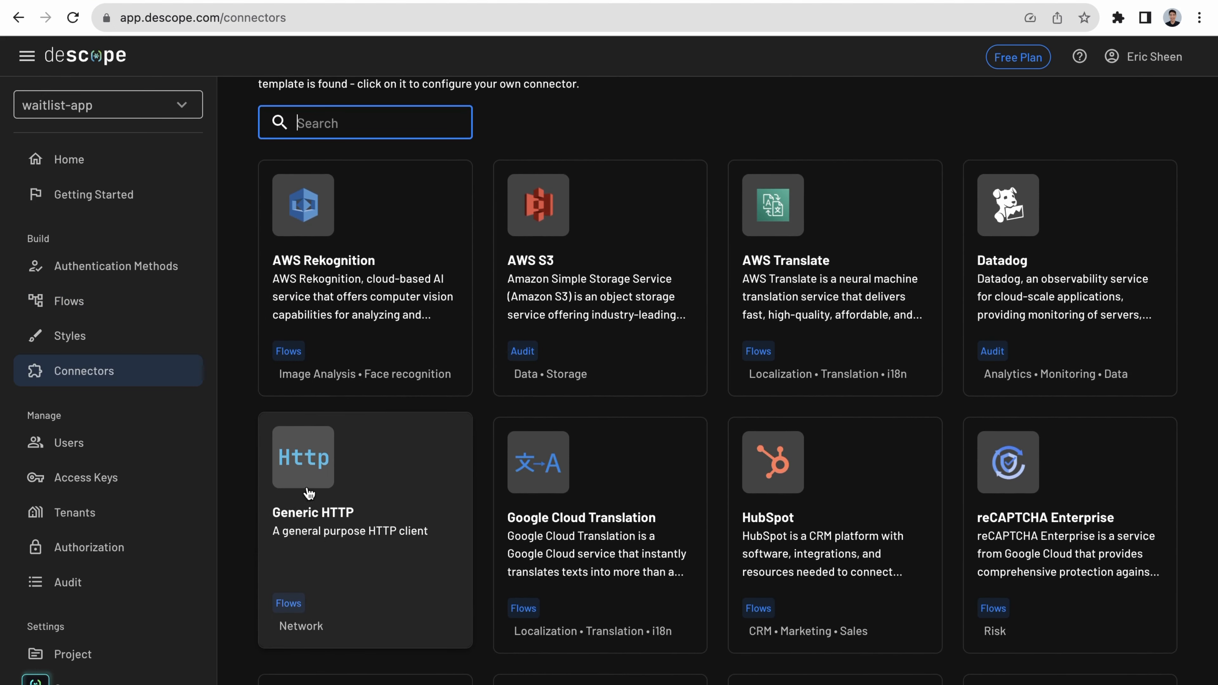
{"action": "left_click", "coordinate": [336, 544]}
{"action": "scroll", "coordinate": [351, 453], "scroll_direction": "up", "scroll_amount": 3}
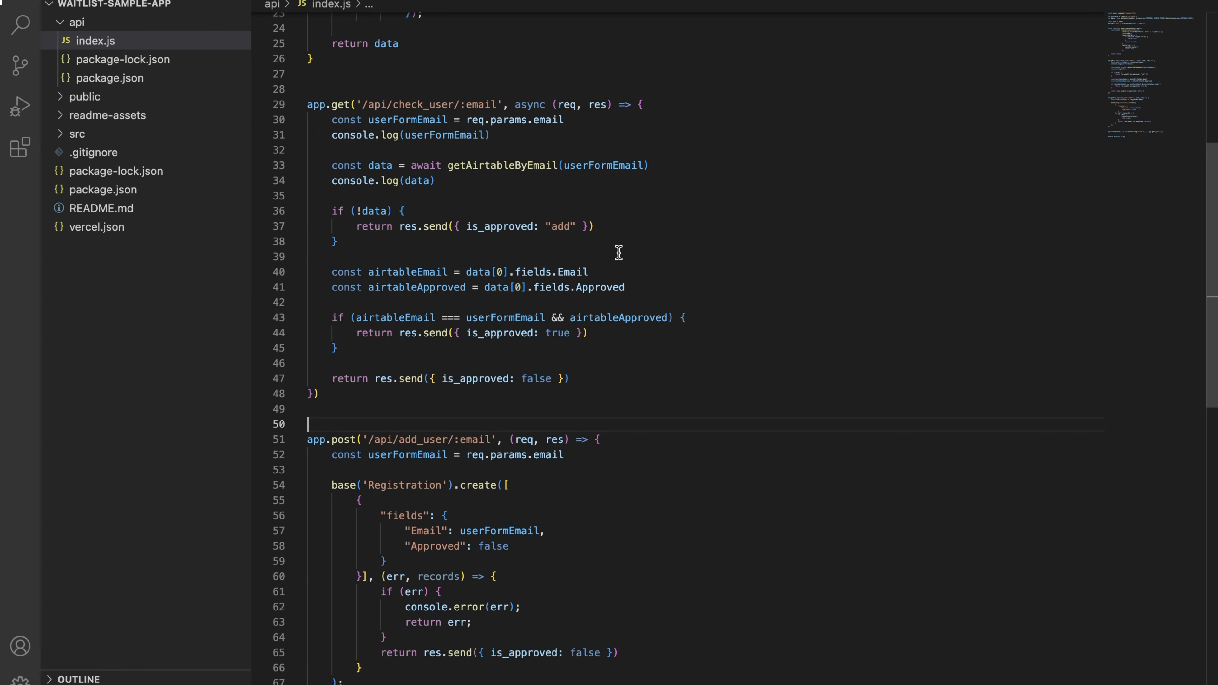
{"action": "left_click_drag", "start_coordinate": [605, 378], "coordinate": [353, 135]}
{"action": "left_click", "coordinate": [353, 134]}
{"action": "left_click", "coordinate": [552, 378]}
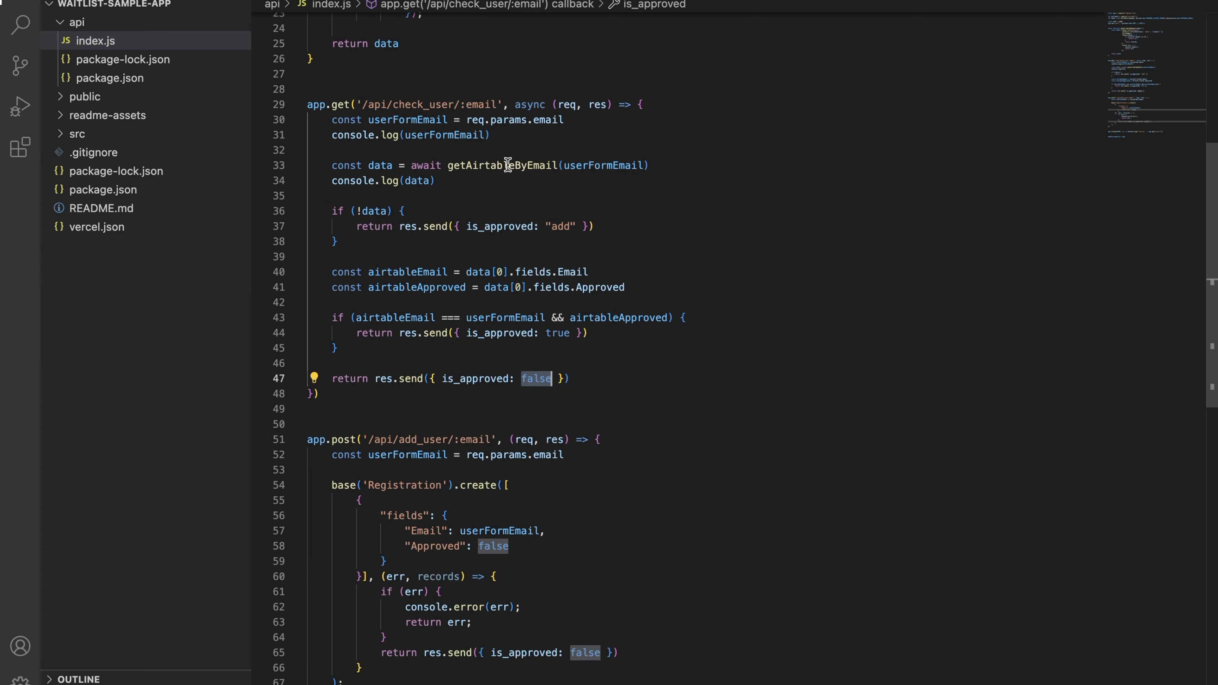
{"action": "key", "text": "ctrl+Left"}
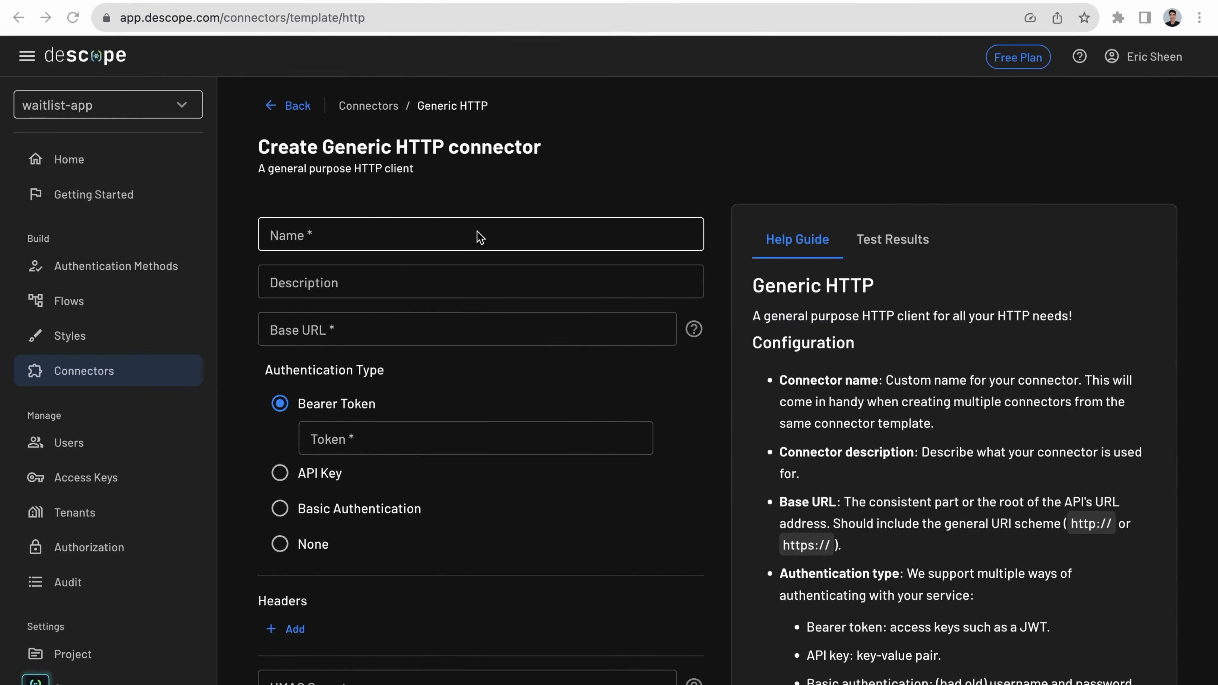
Name the new connector 'Check user'
{"action": "left_click", "coordinate": [478, 235]}
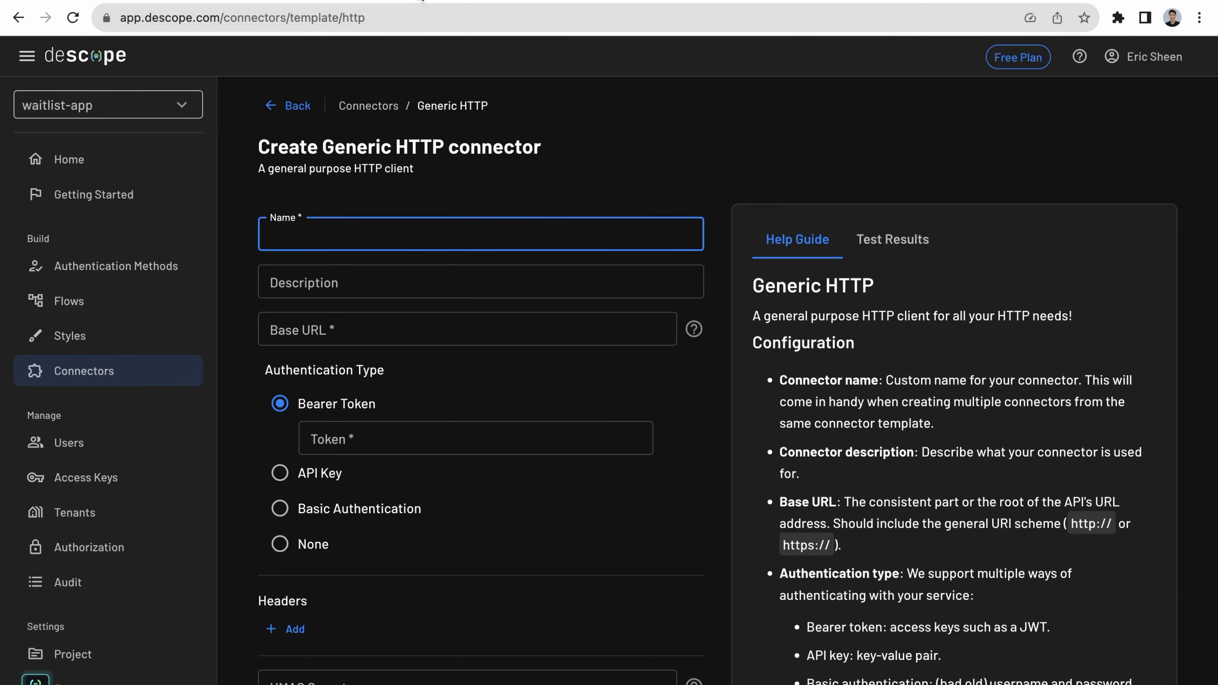
{"action": "left_click", "coordinate": [422, 0]}
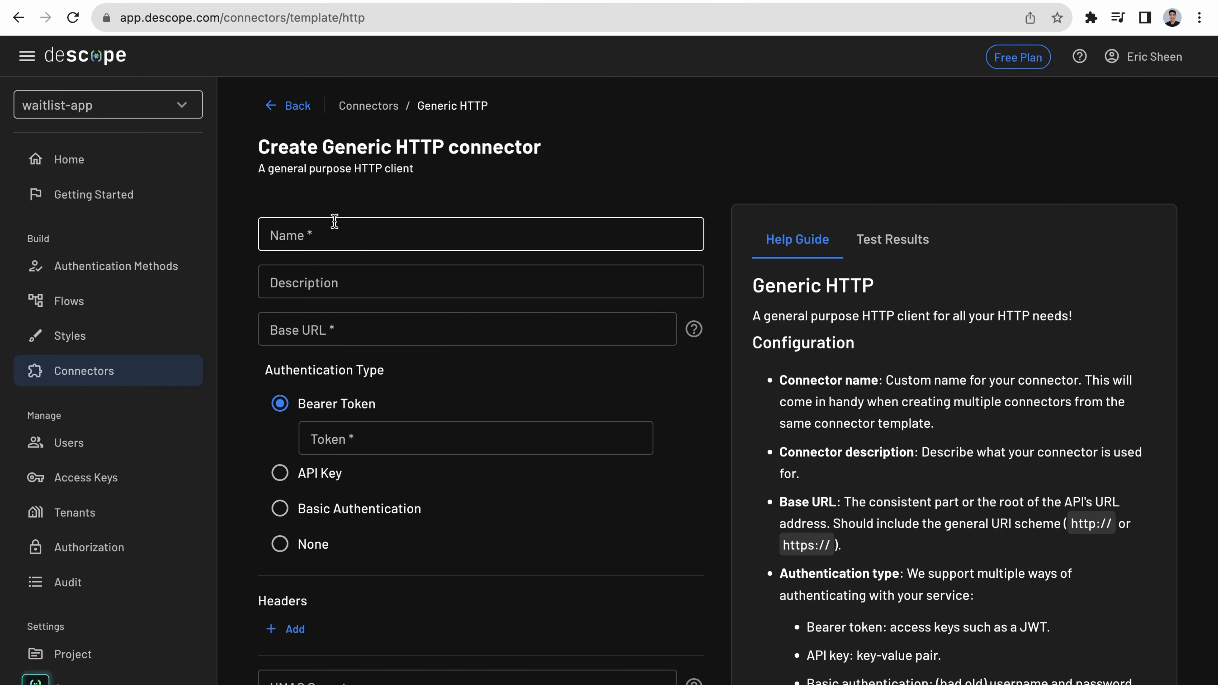
{"action": "left_click", "coordinate": [334, 234]}
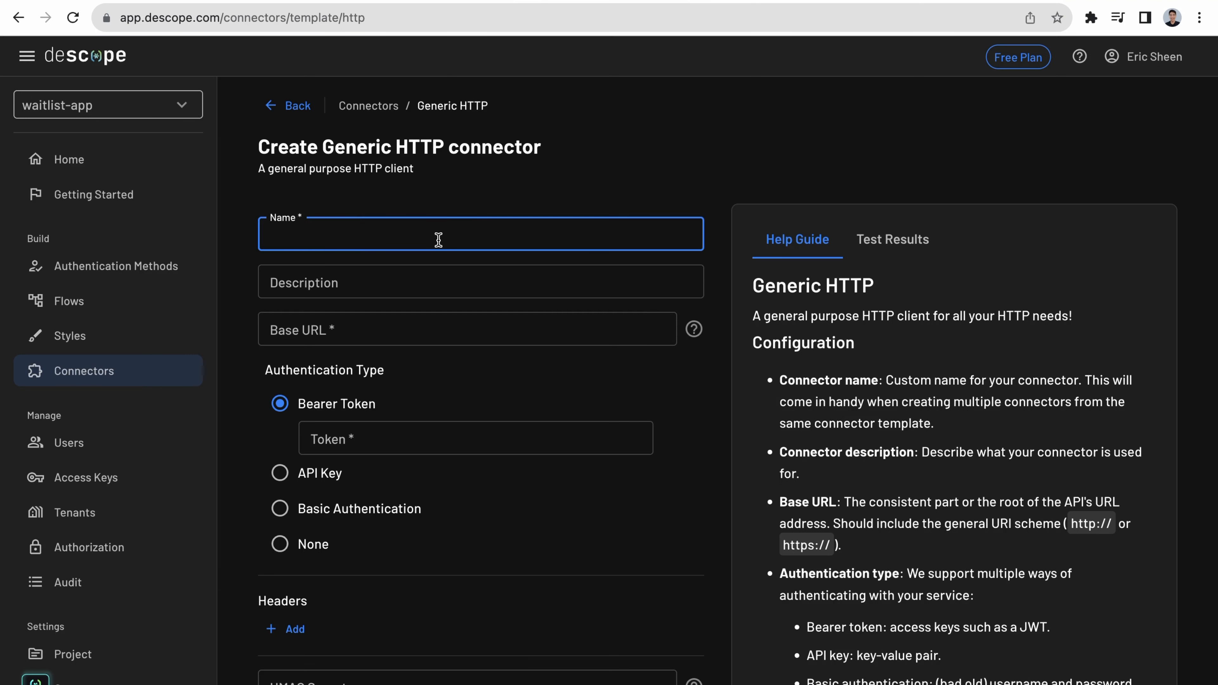
{"action": "type", "text": "Check user"}
Copy the waitlist sample app's web address and paste it into Base URL
{"action": "left_click", "coordinate": [425, 333]}
{"action": "mouse_move", "coordinate": [694, 330]}
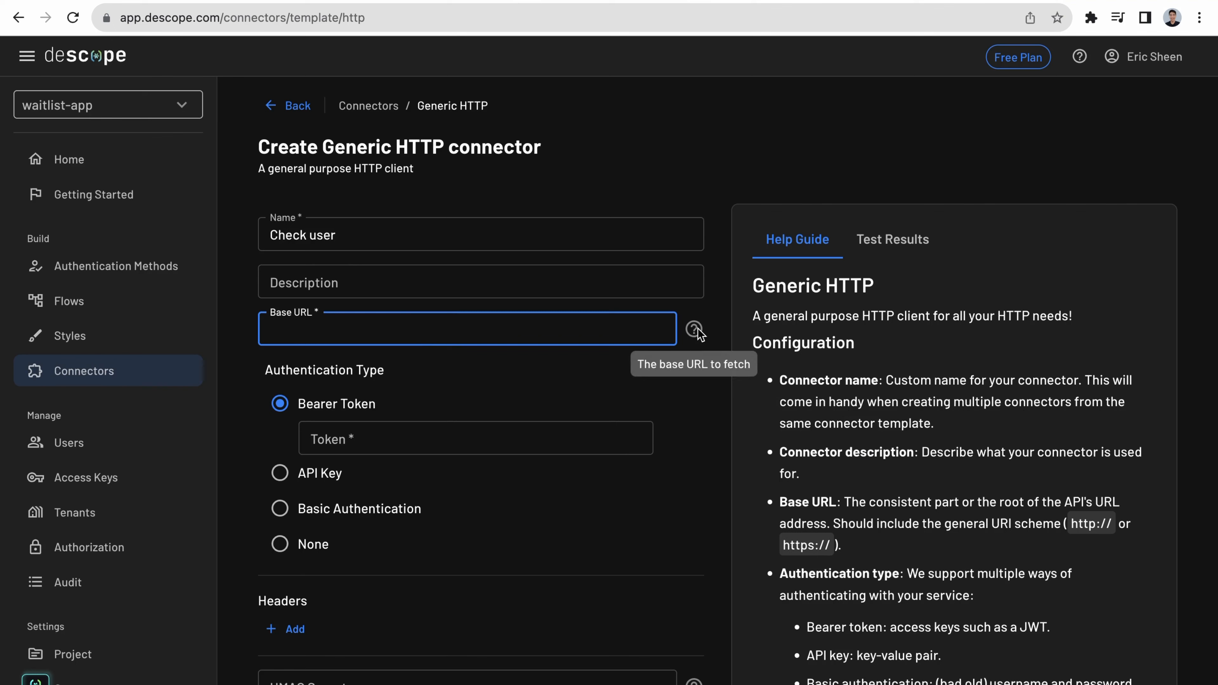
{"action": "left_click", "coordinate": [606, 2]}
{"action": "triple_click", "coordinate": [550, 22]}
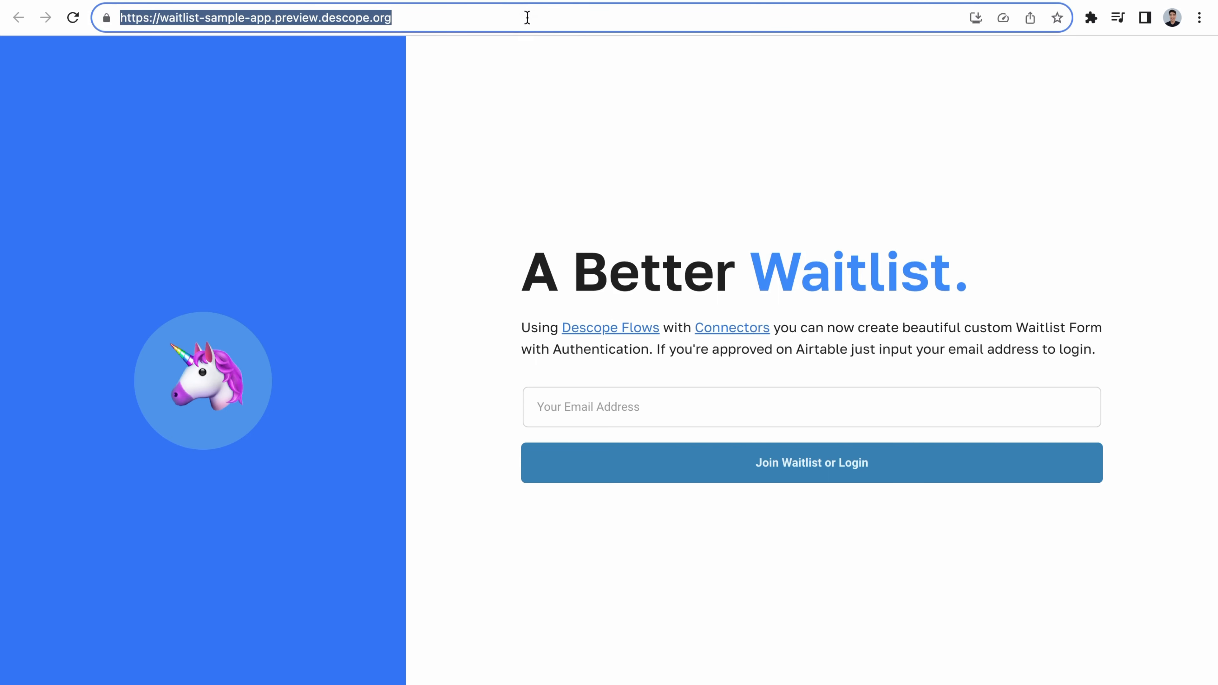
{"action": "key", "text": "ctrl+c"}
{"action": "left_click", "coordinate": [498, 2]}
{"action": "key", "text": "ctrl+v"}
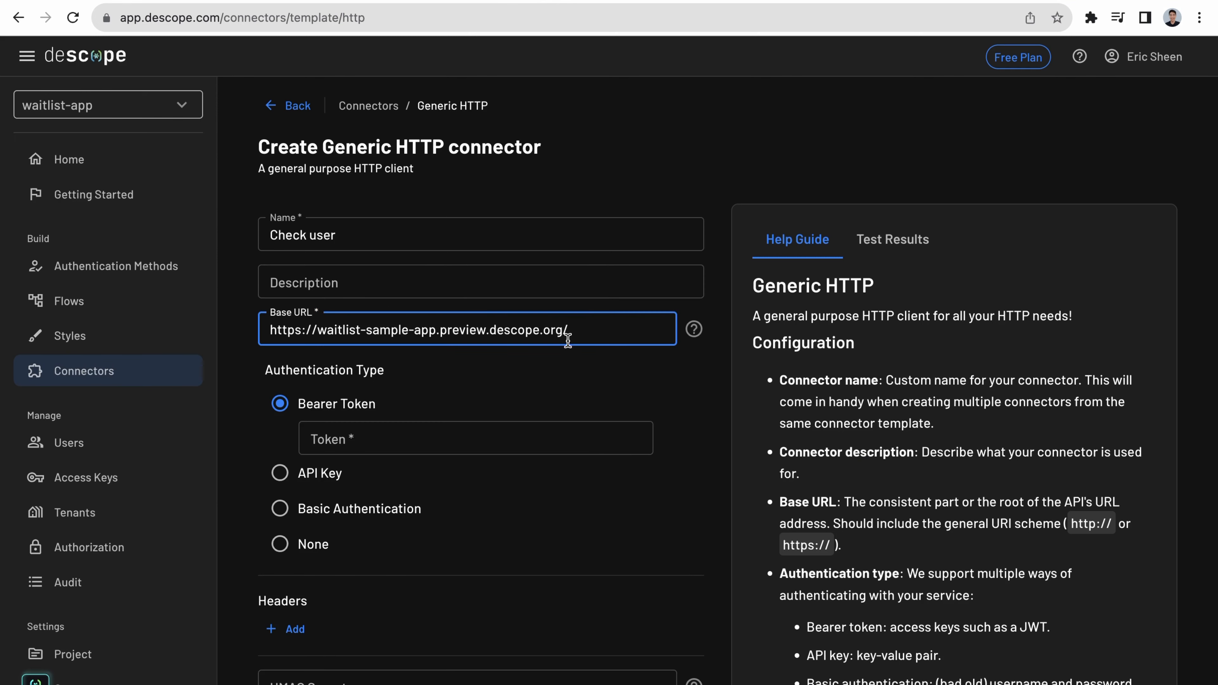
Append /api/check_user/ from index.js to the Base URL, removing the doubled slash
{"action": "scroll", "coordinate": [579, 335], "scroll_direction": "down", "scroll_amount": 2}
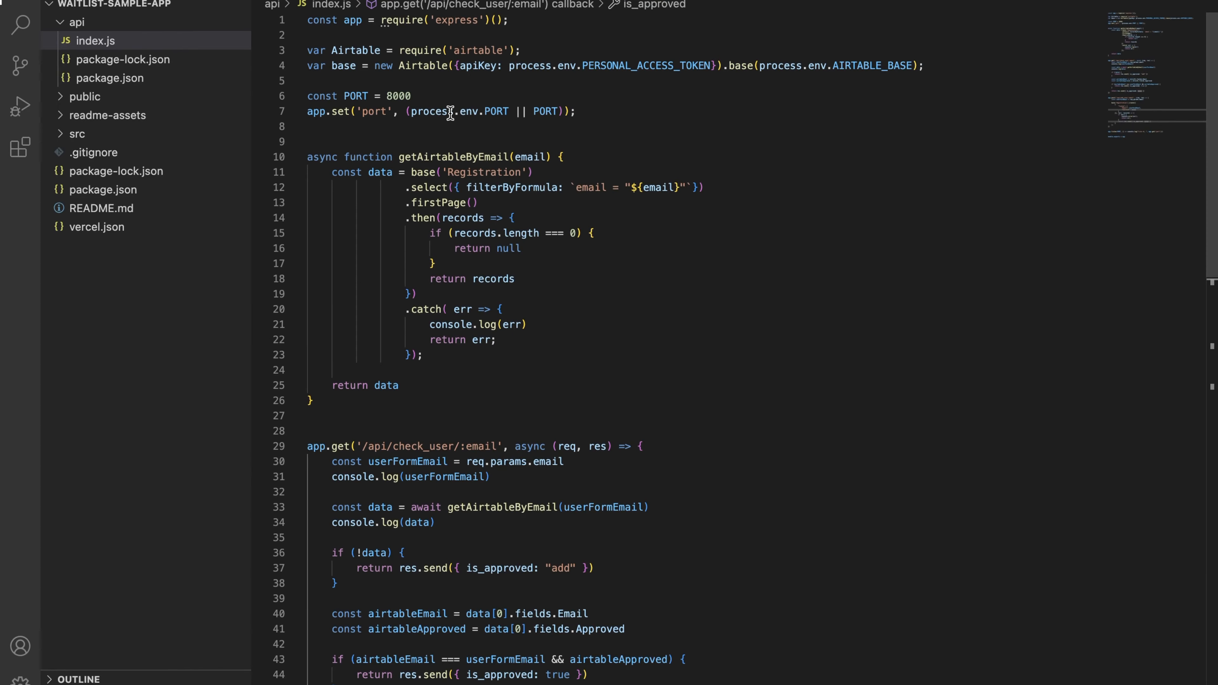
{"action": "scroll", "coordinate": [360, 154], "scroll_direction": "down", "scroll_amount": 5}
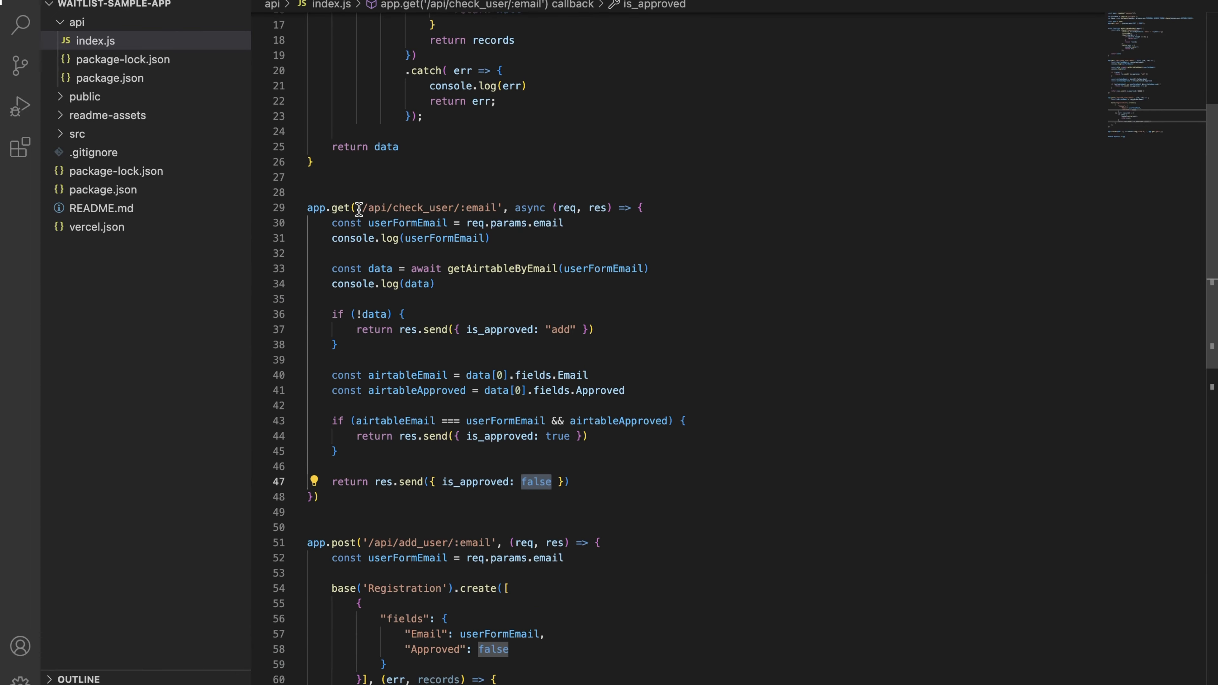
{"action": "left_click_drag", "start_coordinate": [362, 210], "coordinate": [459, 210]}
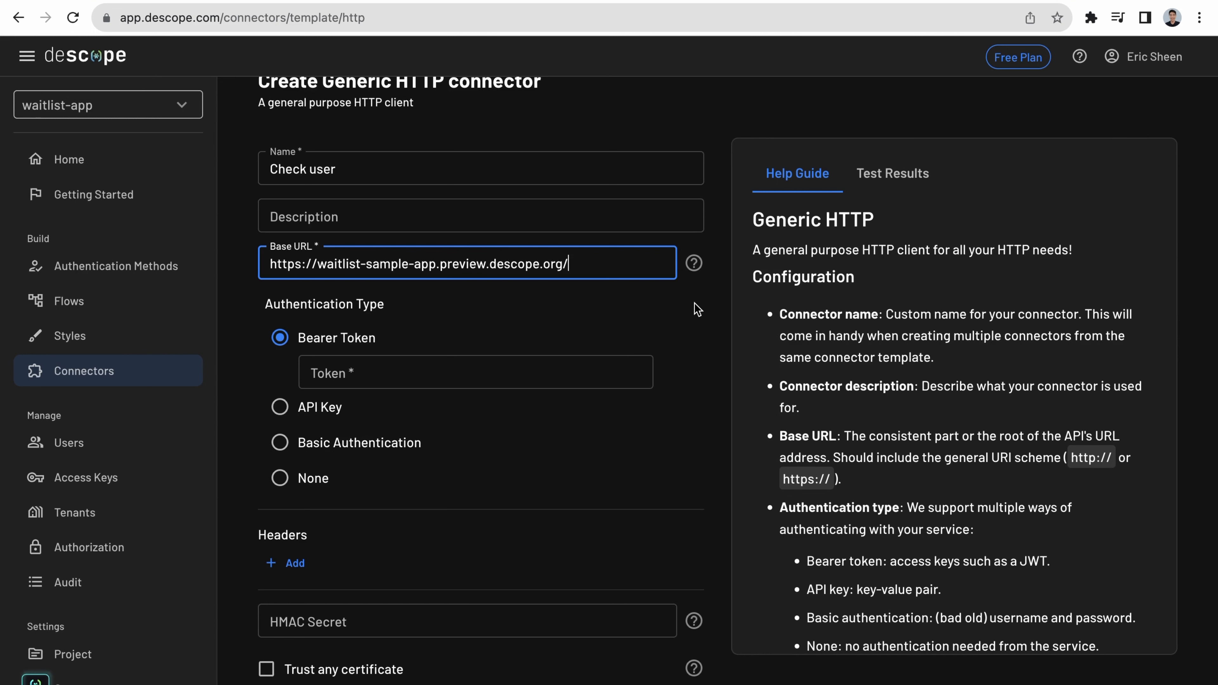
{"action": "key", "text": "ctrl+v"}
{"action": "left_click", "coordinate": [566, 264]}
{"action": "key", "text": "BackSpace"}
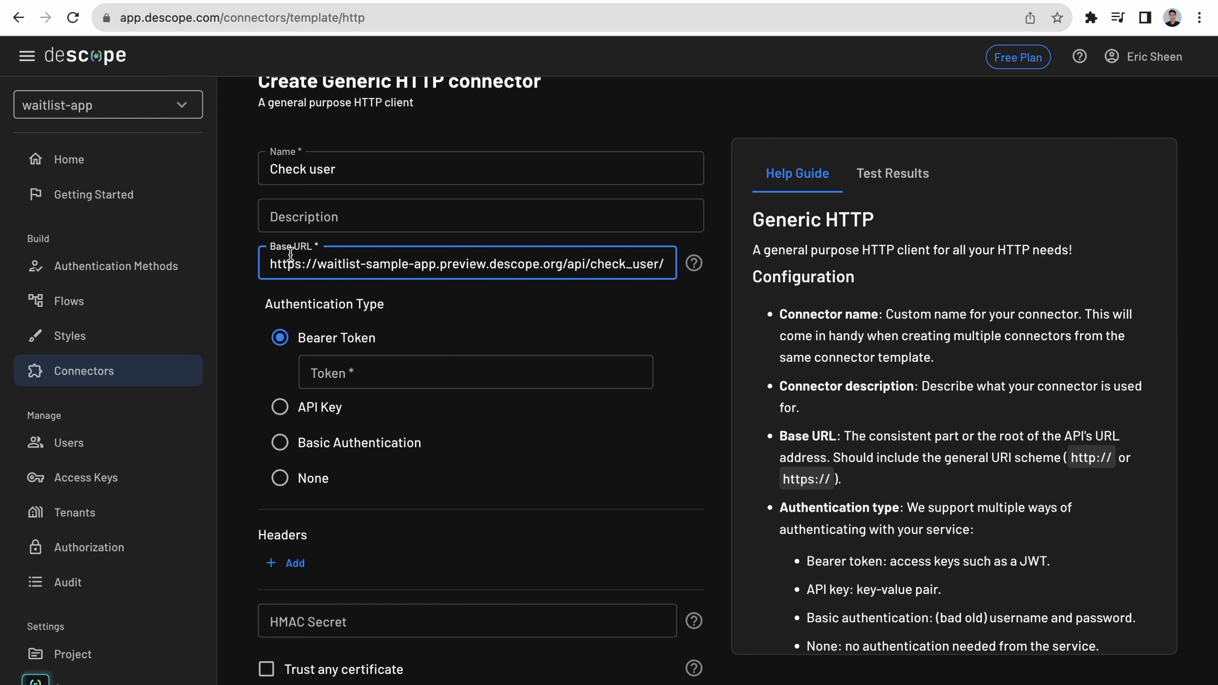
{"action": "scroll", "coordinate": [292, 268], "scroll_direction": "down", "scroll_amount": 2}
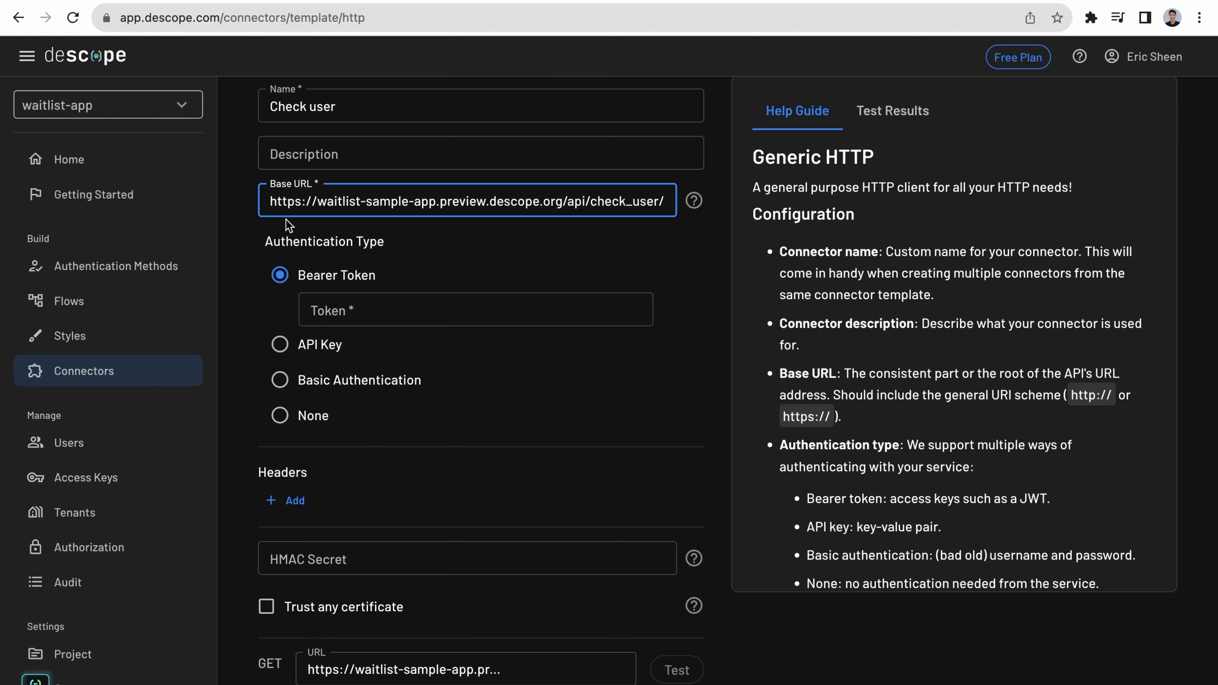
Set the Check user connector's authentication to None and test it with a test email appended to the Base URL
{"action": "left_click", "coordinate": [281, 416]}
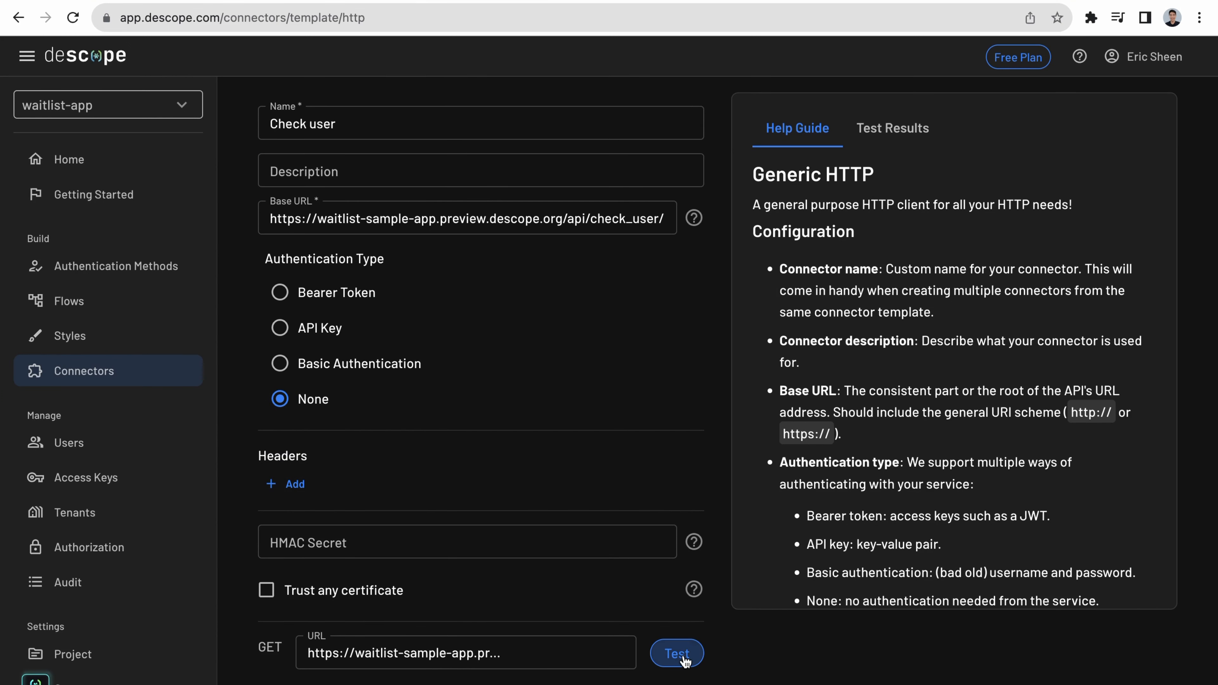
{"action": "left_click", "coordinate": [685, 656]}
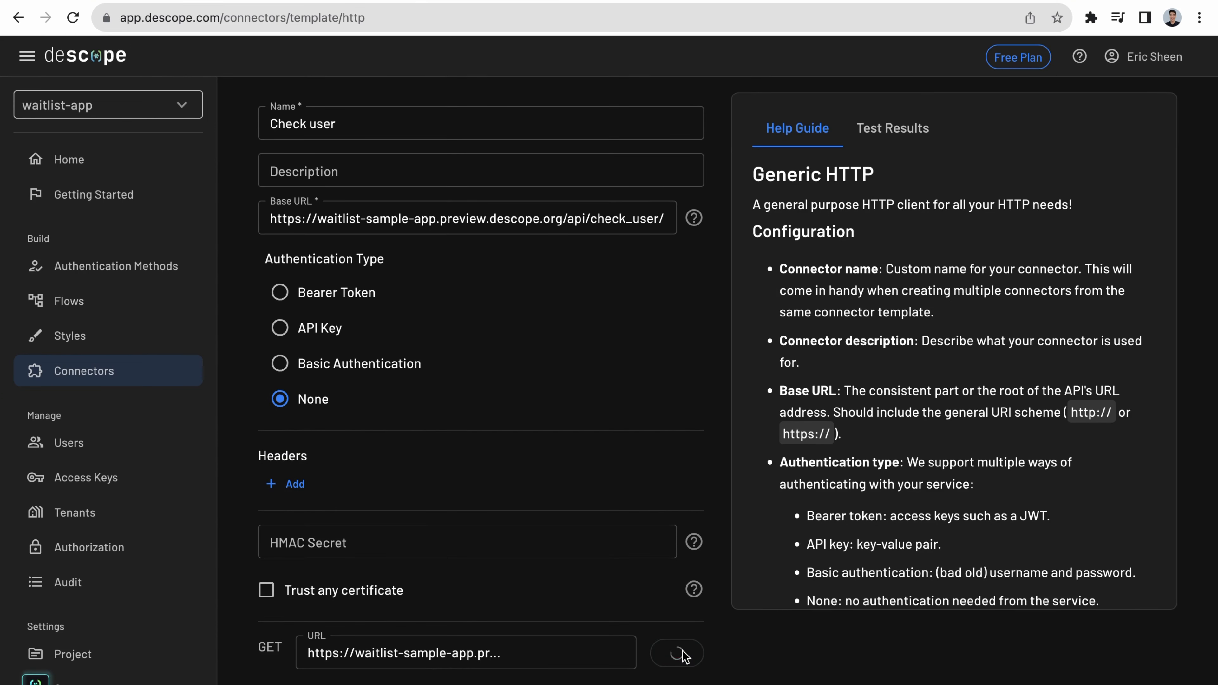
{"action": "left_click", "coordinate": [665, 218]}
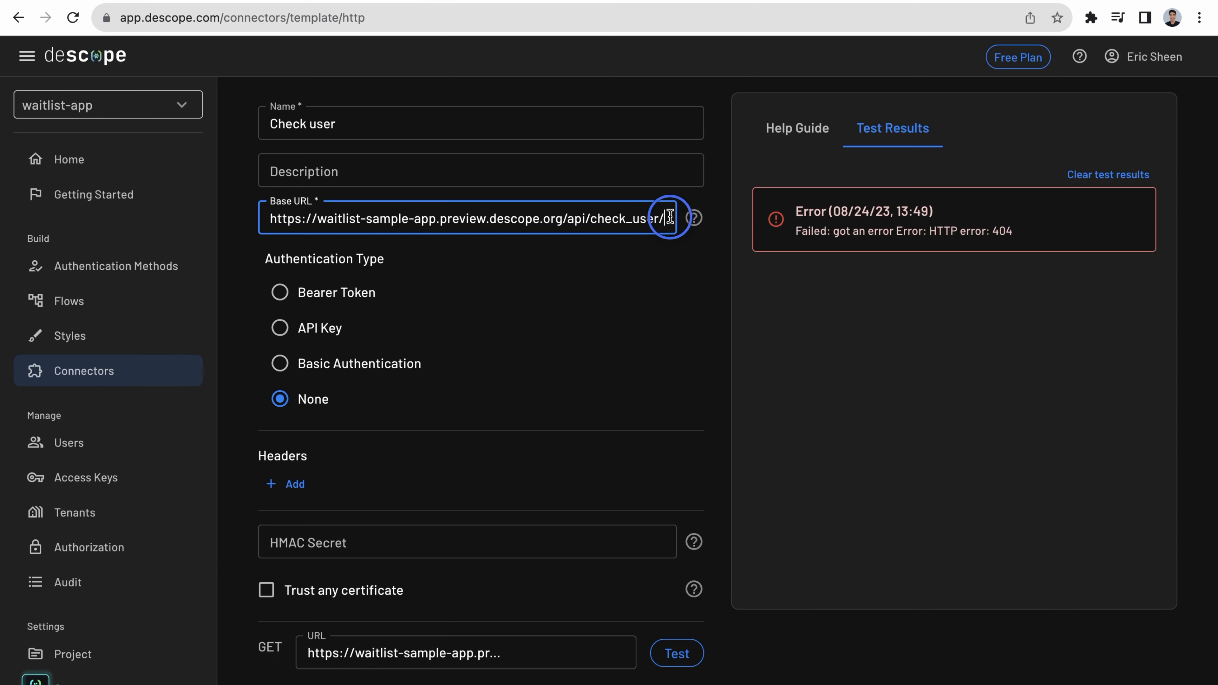
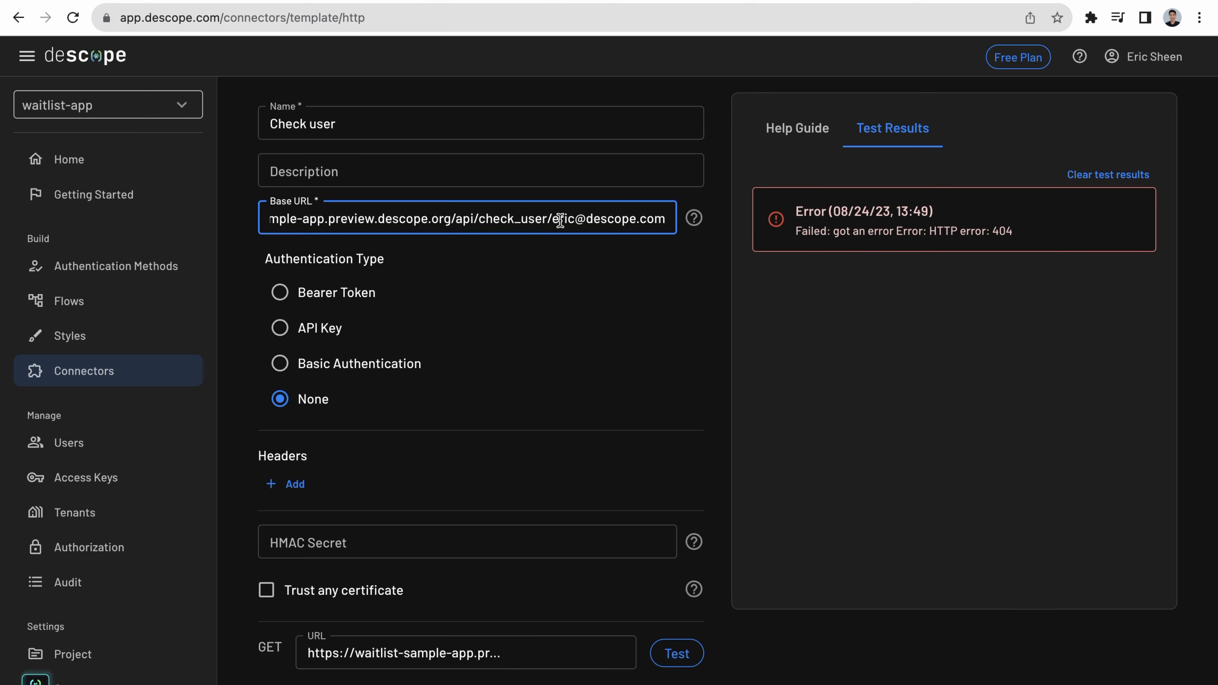
{"action": "left_click", "coordinate": [683, 655]}
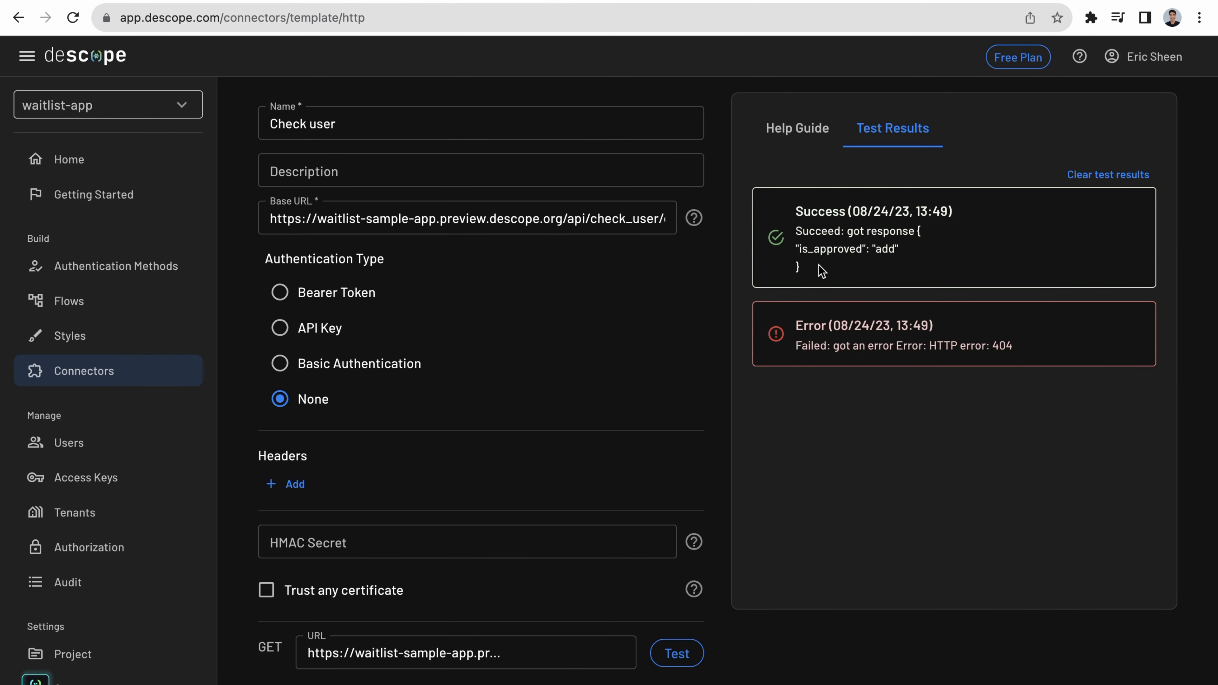
After checking the Airtable Waitlist, strip the test email from the Base URL and create the connector
{"action": "left_click", "coordinate": [884, 3]}
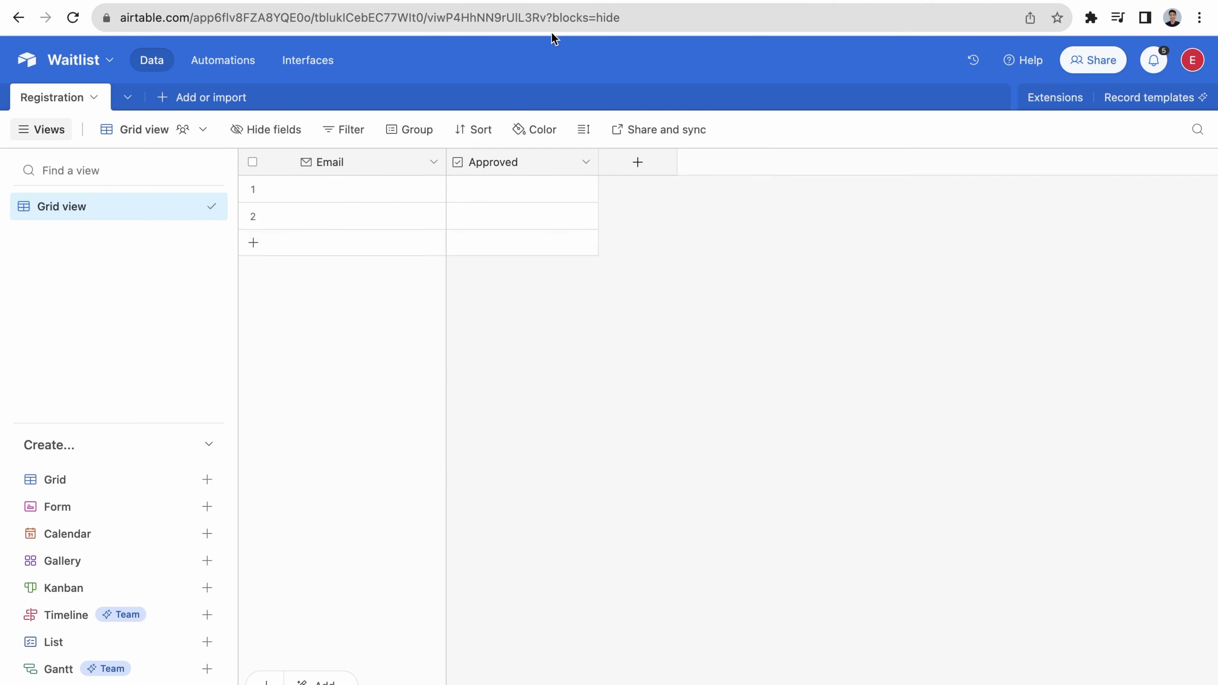
{"action": "left_click", "coordinate": [523, 2]}
{"action": "scroll", "coordinate": [525, 363], "scroll_direction": "down", "scroll_amount": 1}
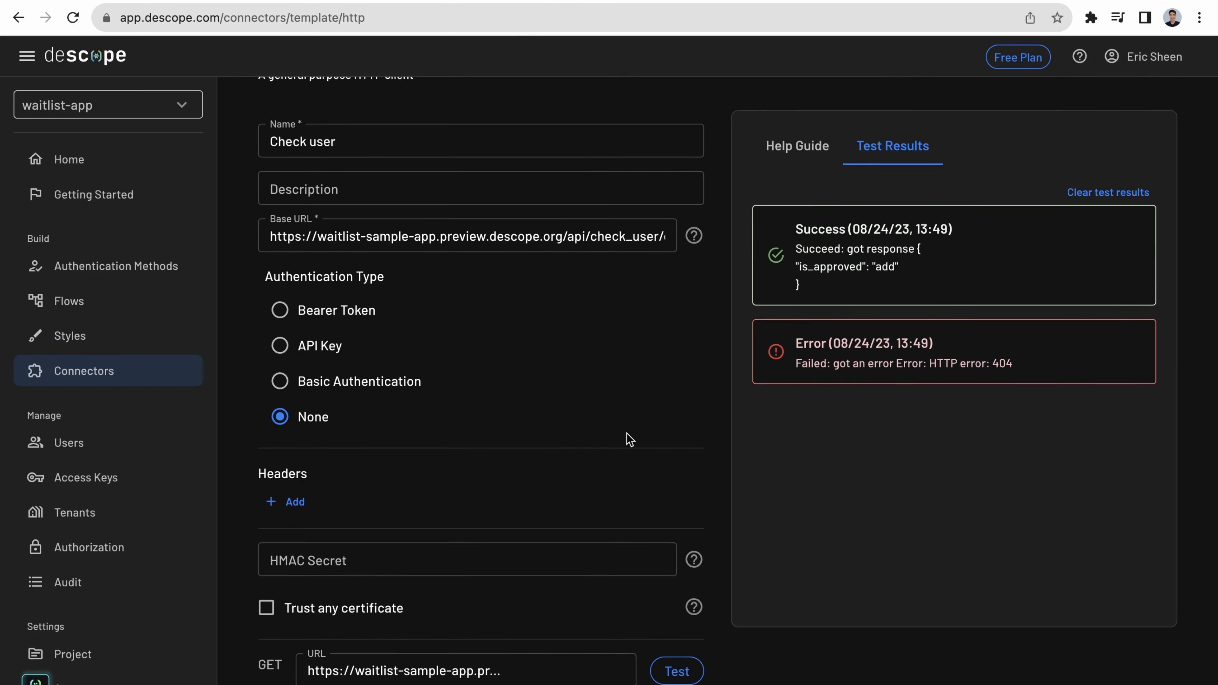
{"action": "left_click_drag", "start_coordinate": [669, 197], "coordinate": [742, 199]}
{"action": "key", "text": "BackSpace"}
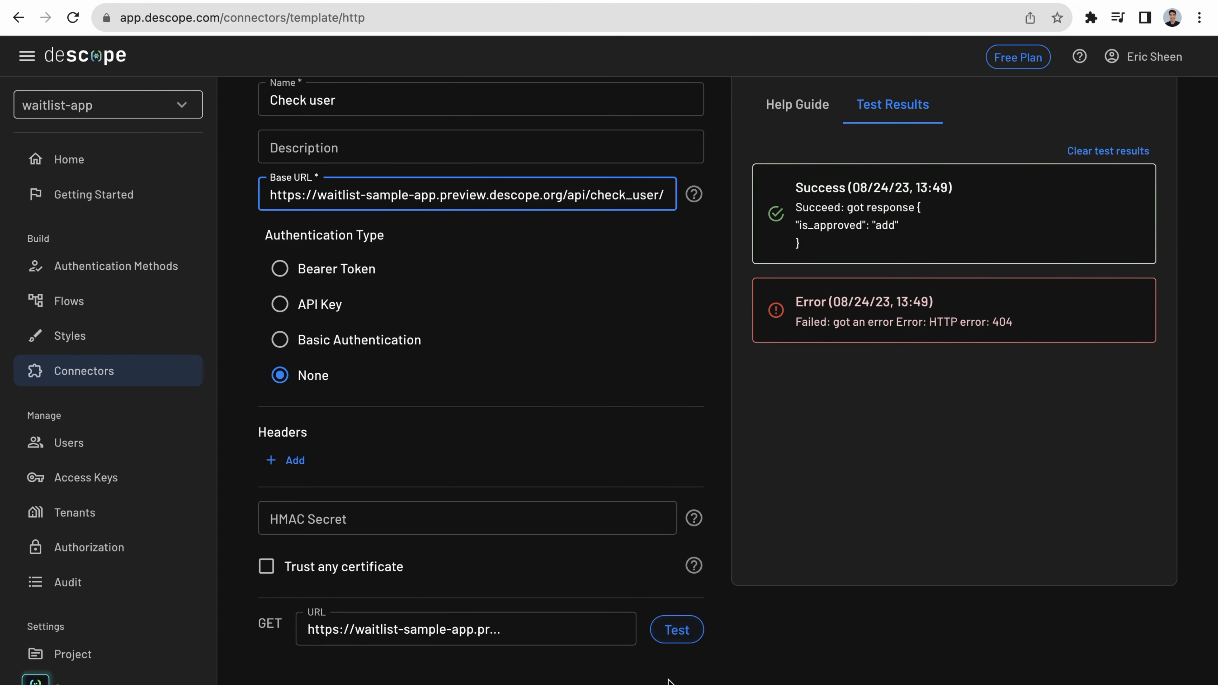
{"action": "left_click", "coordinate": [675, 683]}
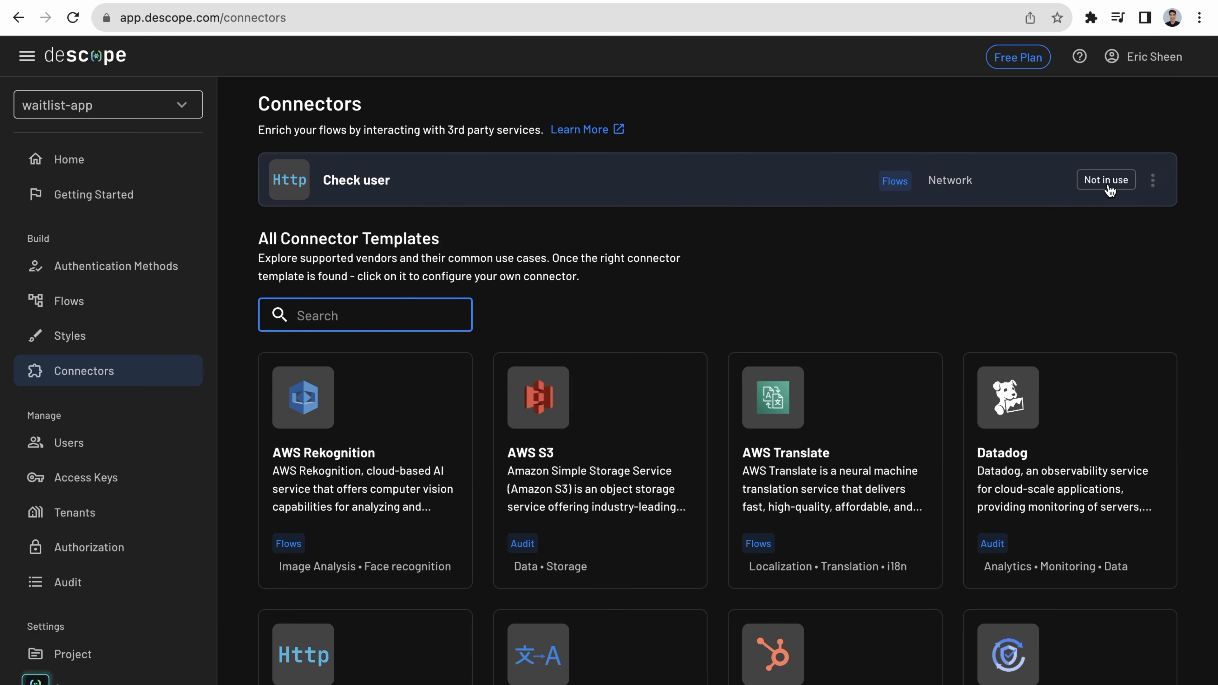
Open the waitlist flow, shift END right, and add a Generic HTTP / GET connector step
{"action": "left_click", "coordinate": [125, 307]}
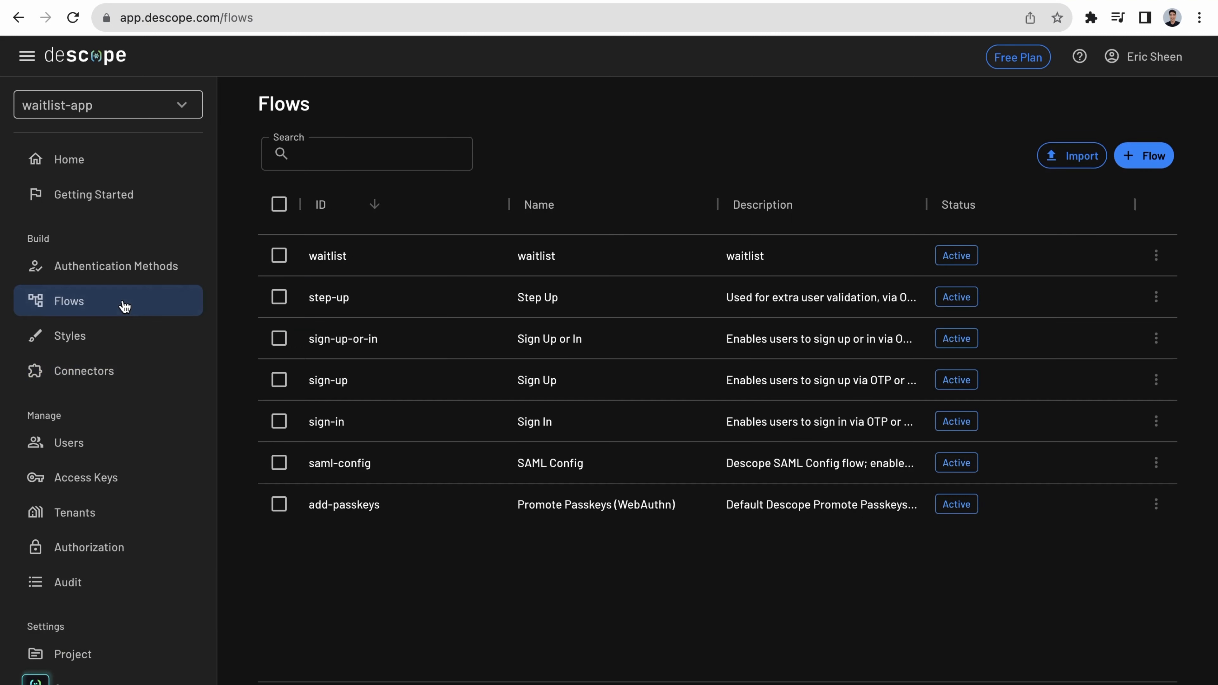
{"action": "left_click", "coordinate": [398, 256]}
{"action": "scroll", "coordinate": [483, 392], "scroll_direction": "right", "scroll_amount": 10}
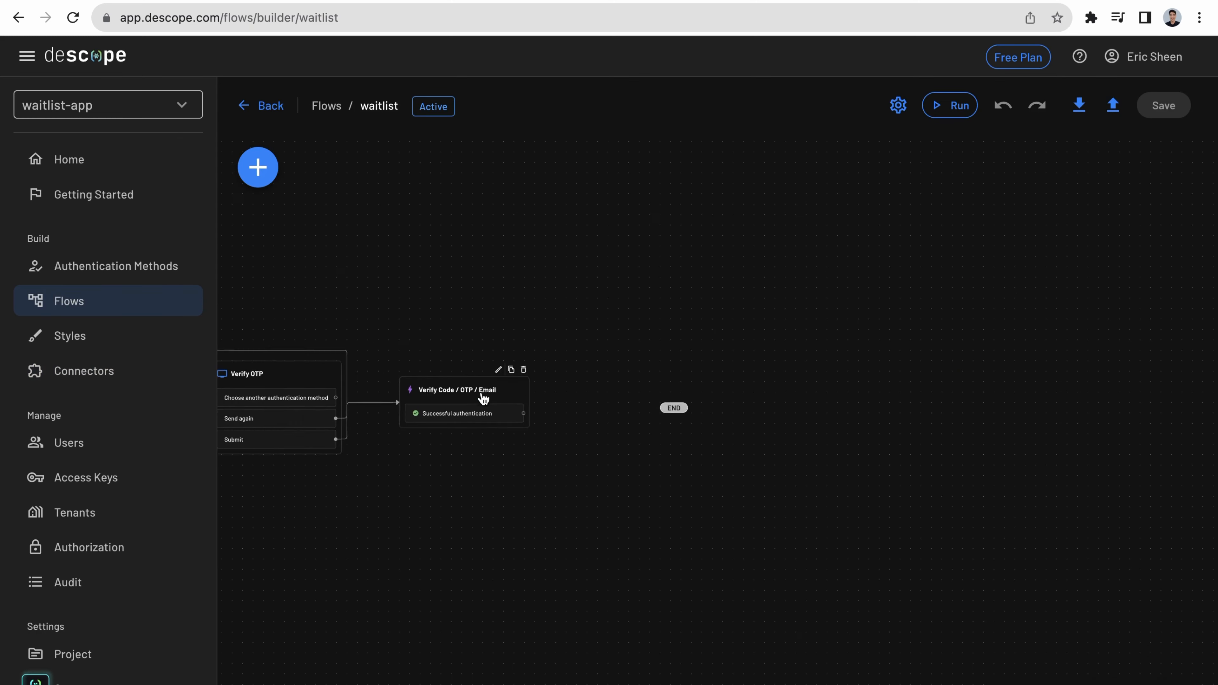
{"action": "left_click_drag", "start_coordinate": [580, 409], "coordinate": [752, 405]}
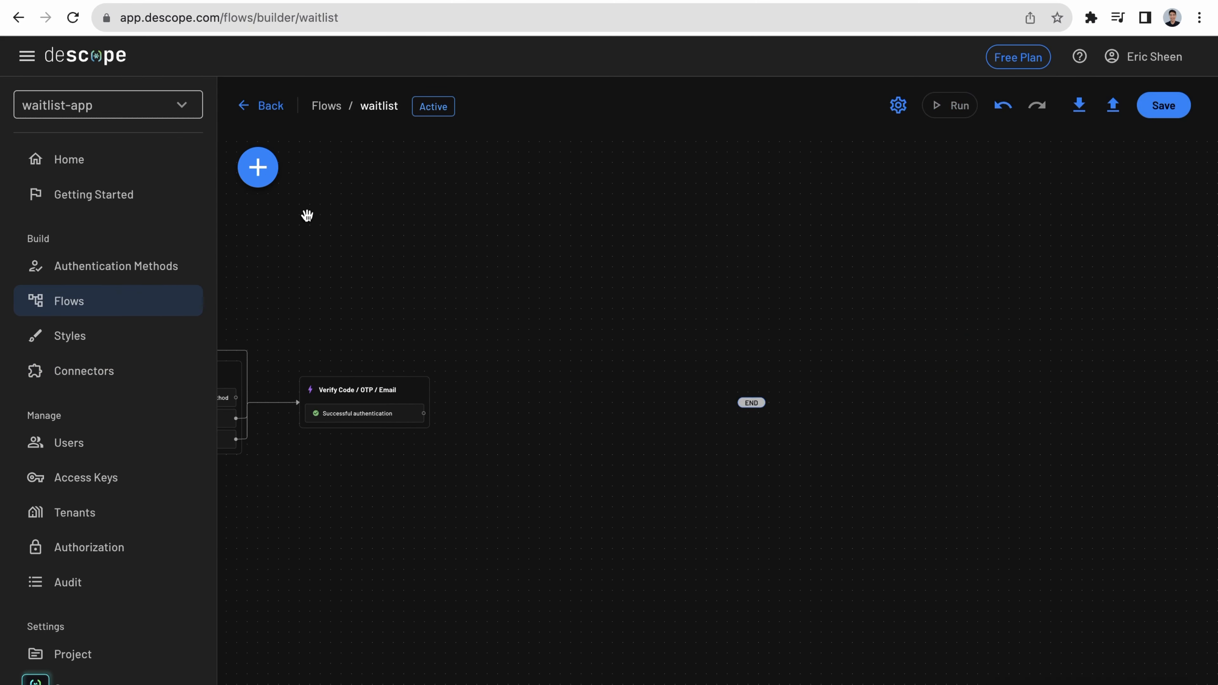
{"action": "left_click", "coordinate": [268, 180]}
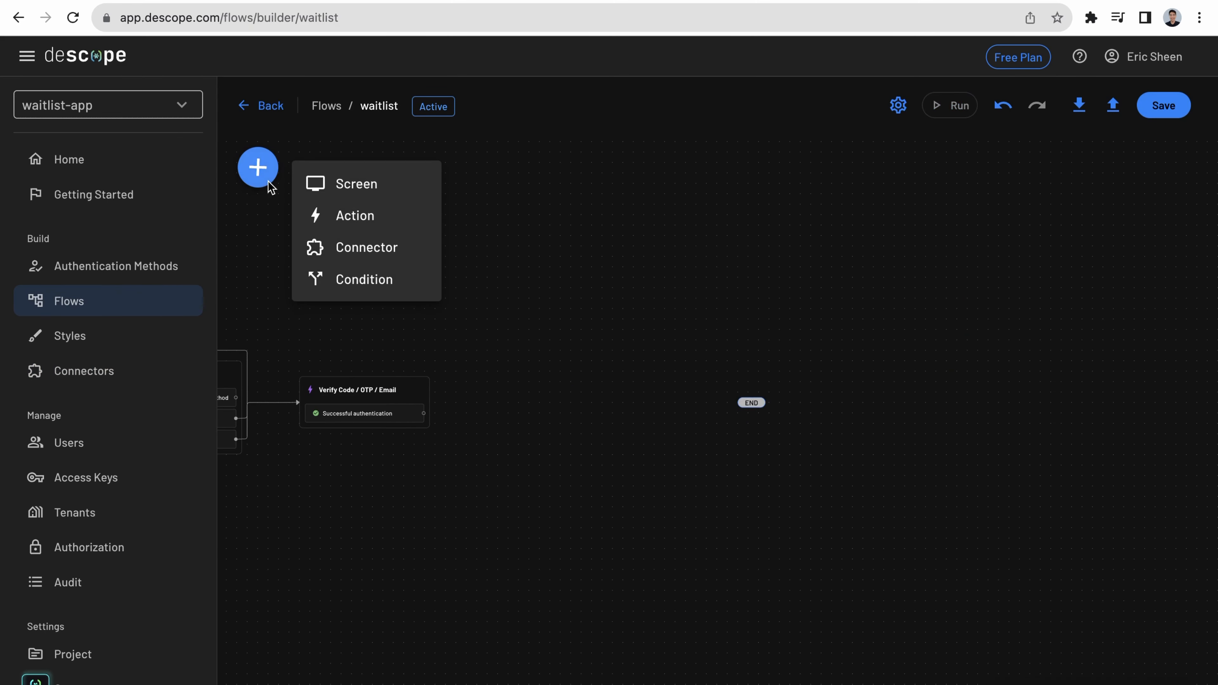
{"action": "left_click", "coordinate": [315, 247]}
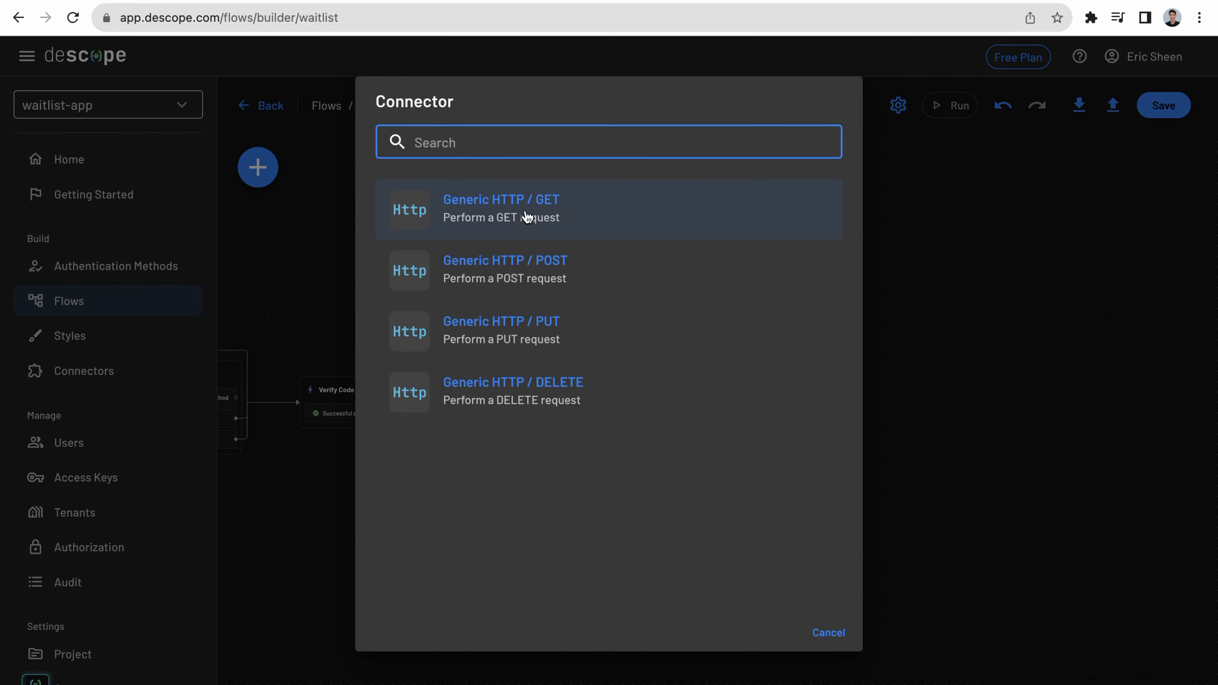
{"action": "left_click", "coordinate": [477, 201]}
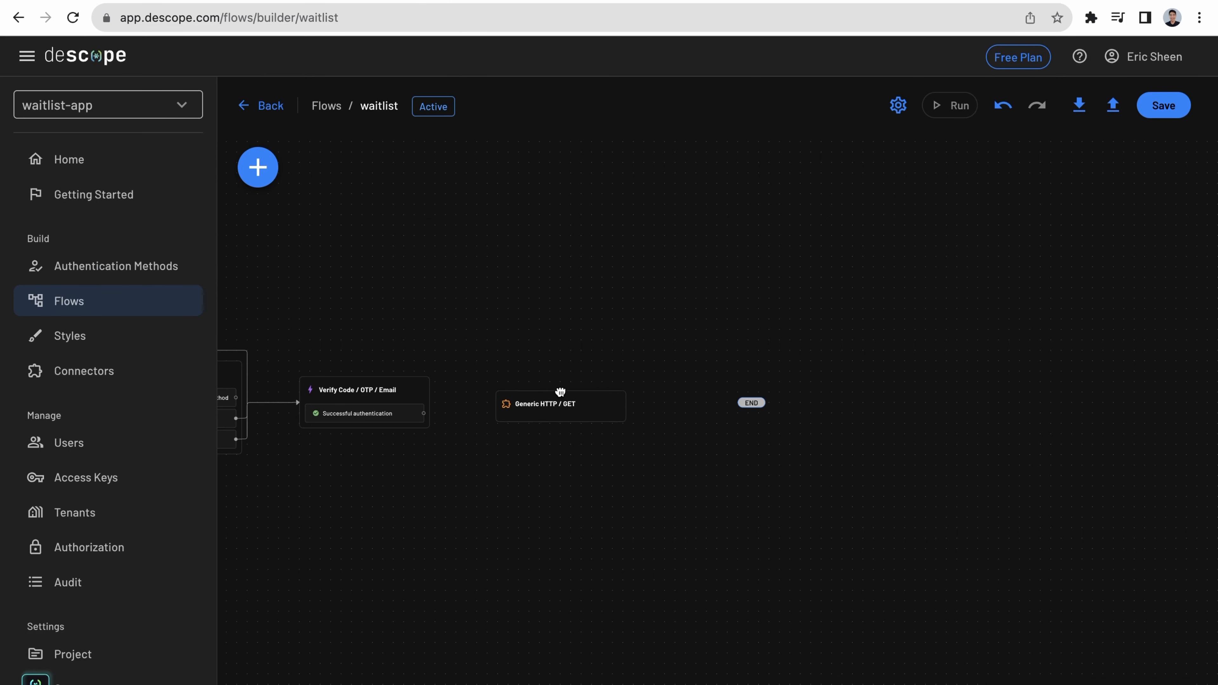
Review the GET step's Base URL ending in check_user/ and its Endpoint, then confirm the settings
{"action": "left_click", "coordinate": [556, 391]}
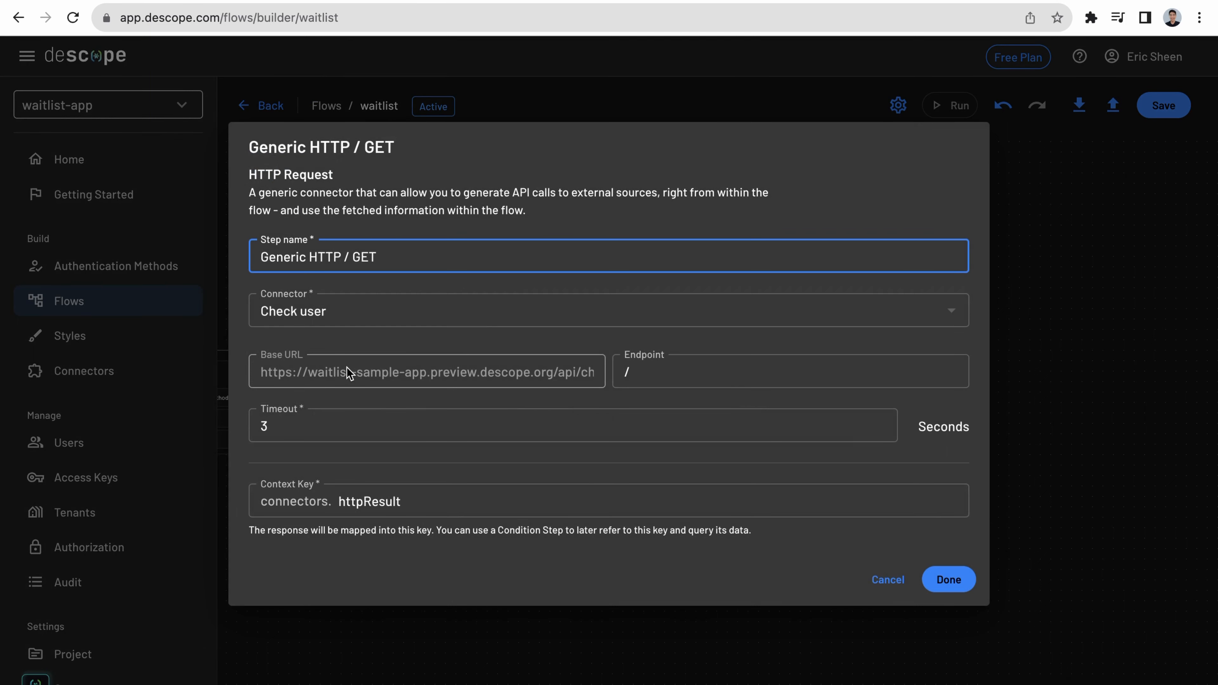
{"action": "left_click_drag", "start_coordinate": [262, 372], "coordinate": [420, 374]}
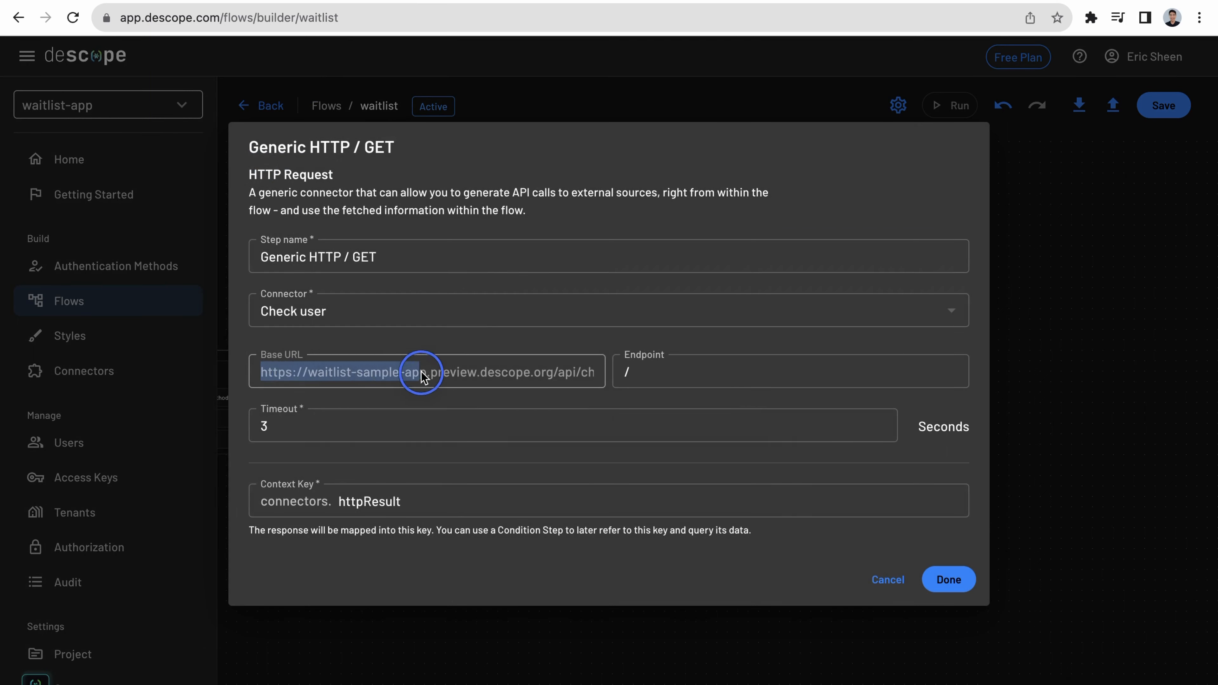
{"action": "left_click_drag", "start_coordinate": [503, 372], "coordinate": [612, 375]}
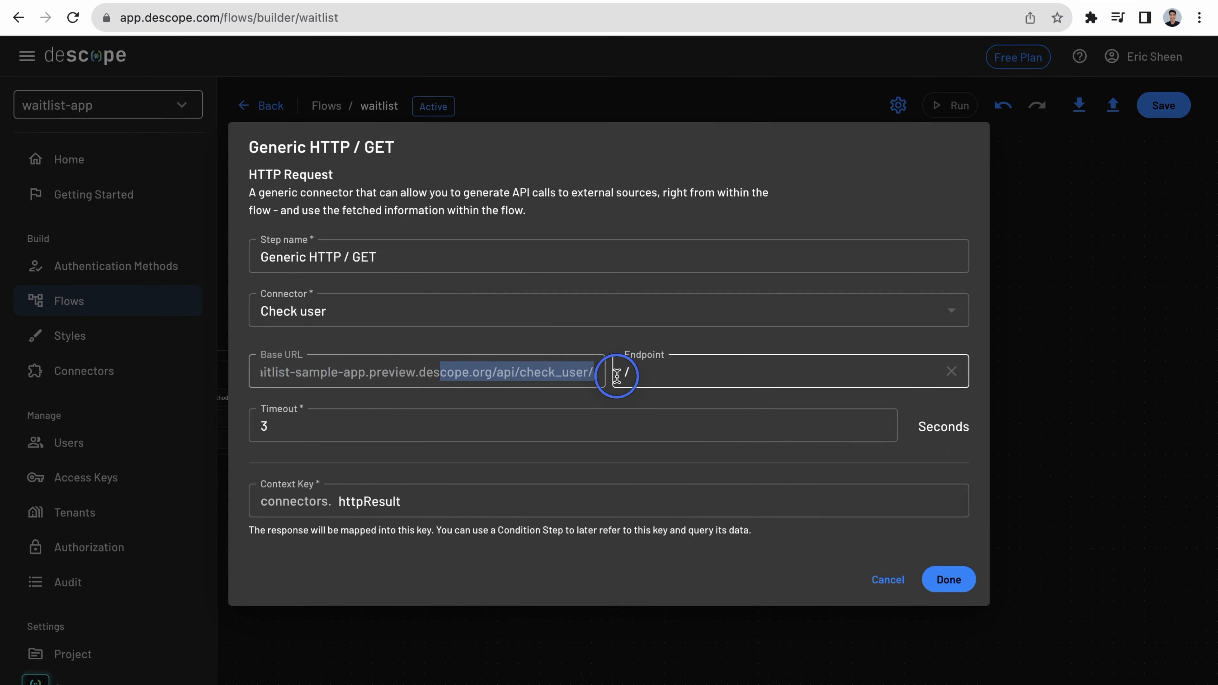
{"action": "left_click", "coordinate": [636, 373]}
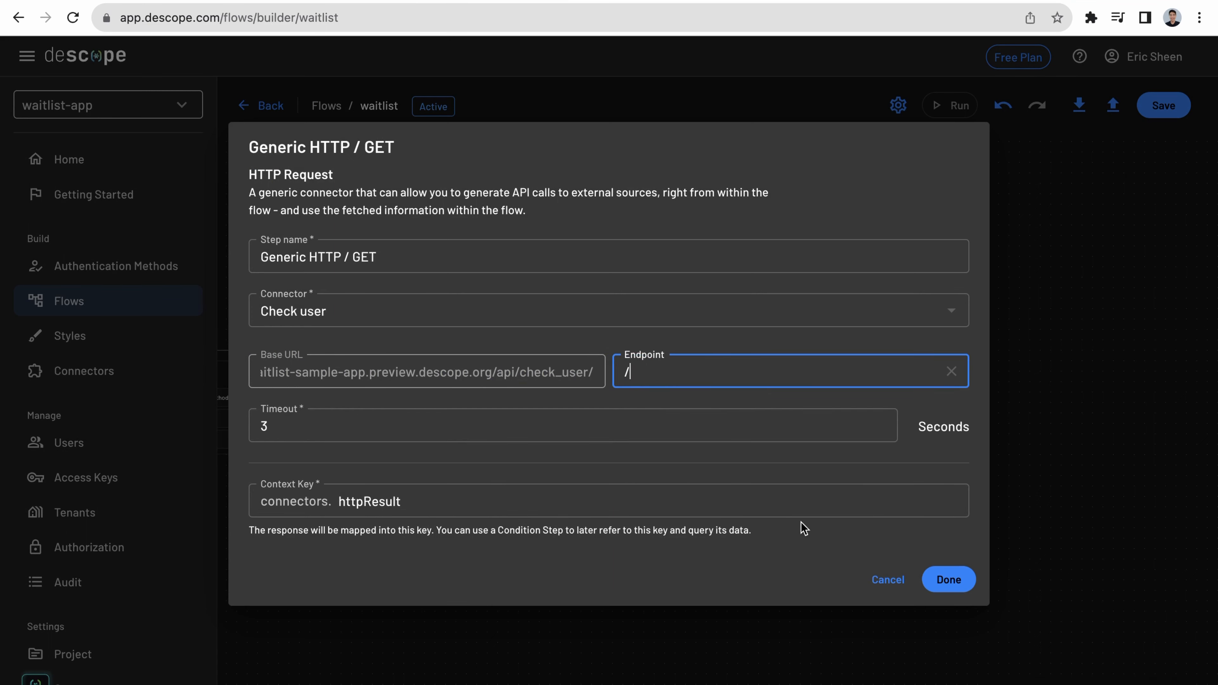
{"action": "left_click", "coordinate": [868, 581]}
{"action": "scroll", "coordinate": [590, 497], "scroll_direction": "left", "scroll_amount": 10}
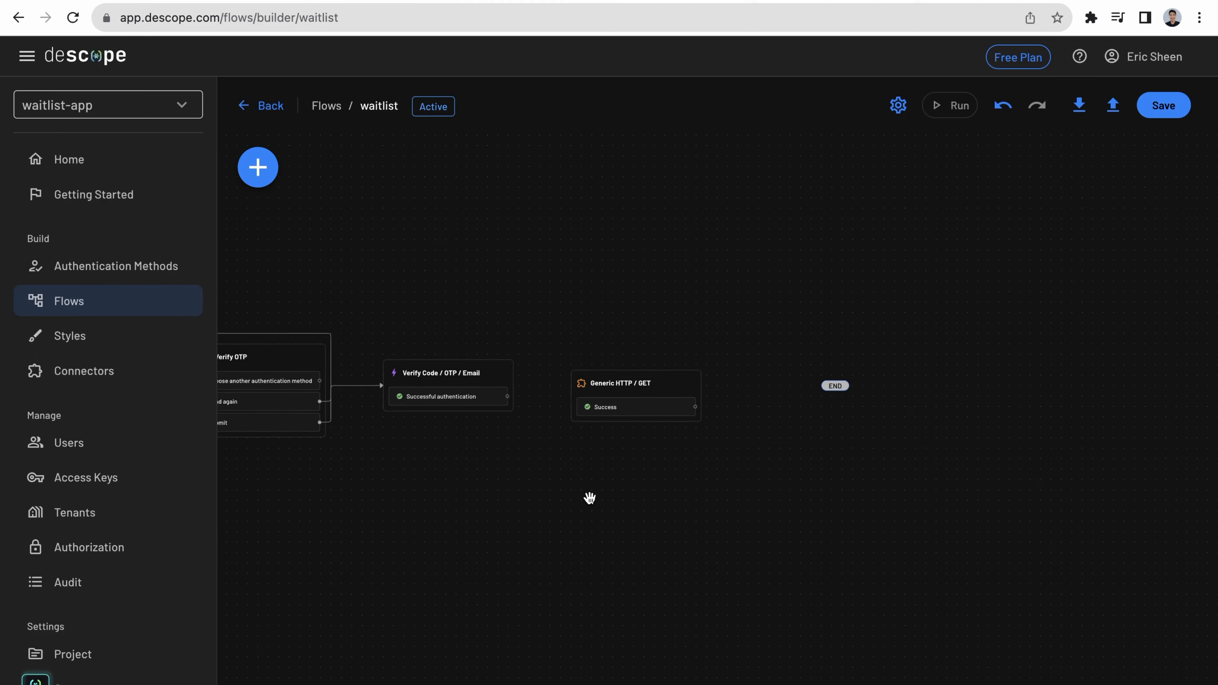
{"action": "scroll", "coordinate": [589, 497], "scroll_direction": "left", "scroll_amount": 5}
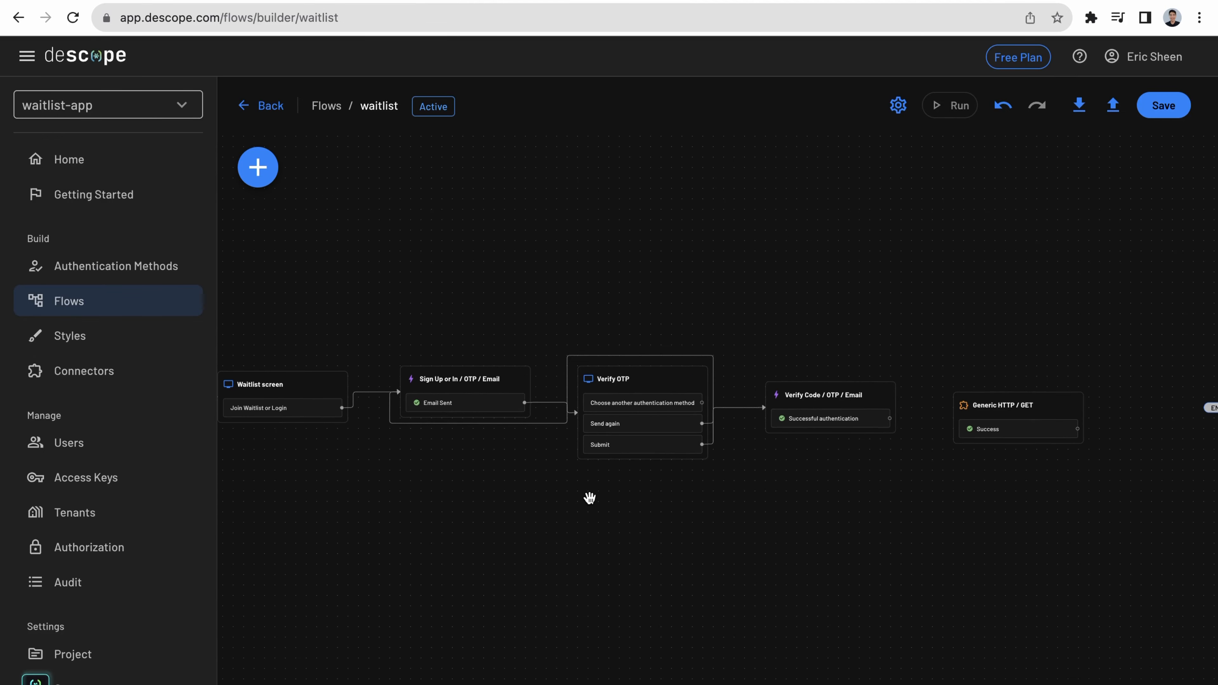
{"action": "mouse_move", "coordinate": [381, 402]}
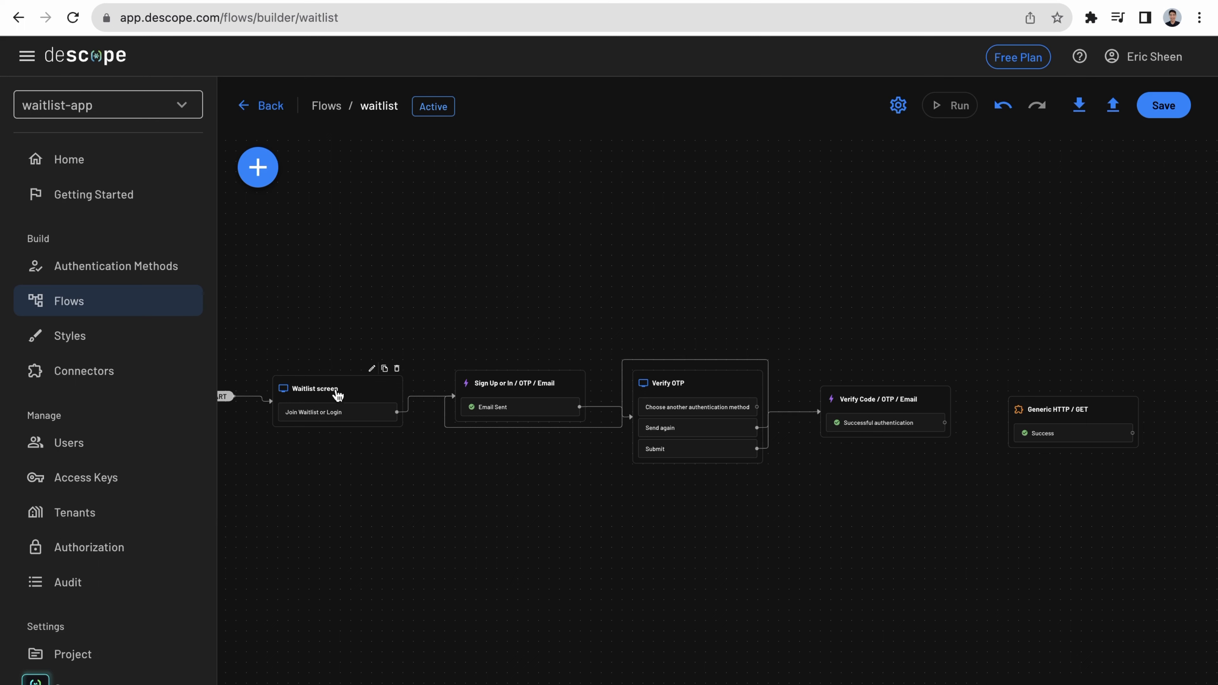
Set the Generic HTTP / GET endpoint to {{user.email}}, keeping the response under connectors.httpResult
{"action": "scroll", "coordinate": [594, 410], "scroll_direction": "right", "scroll_amount": 6}
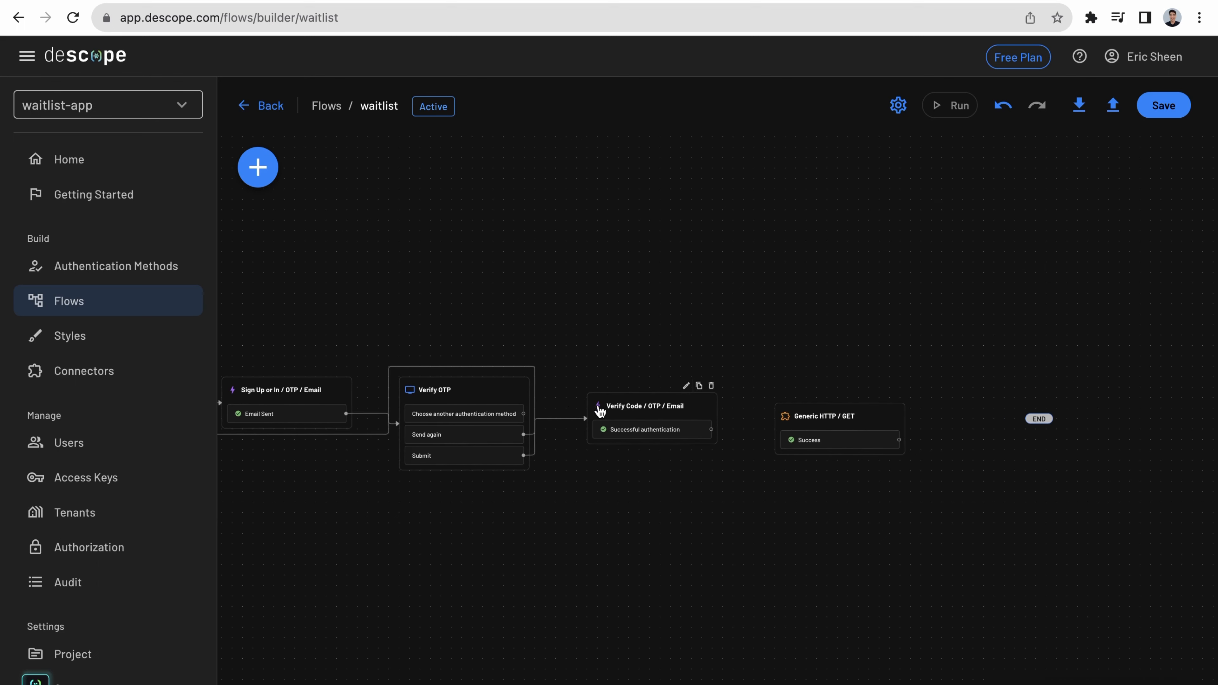
{"action": "double_click", "coordinate": [851, 426]}
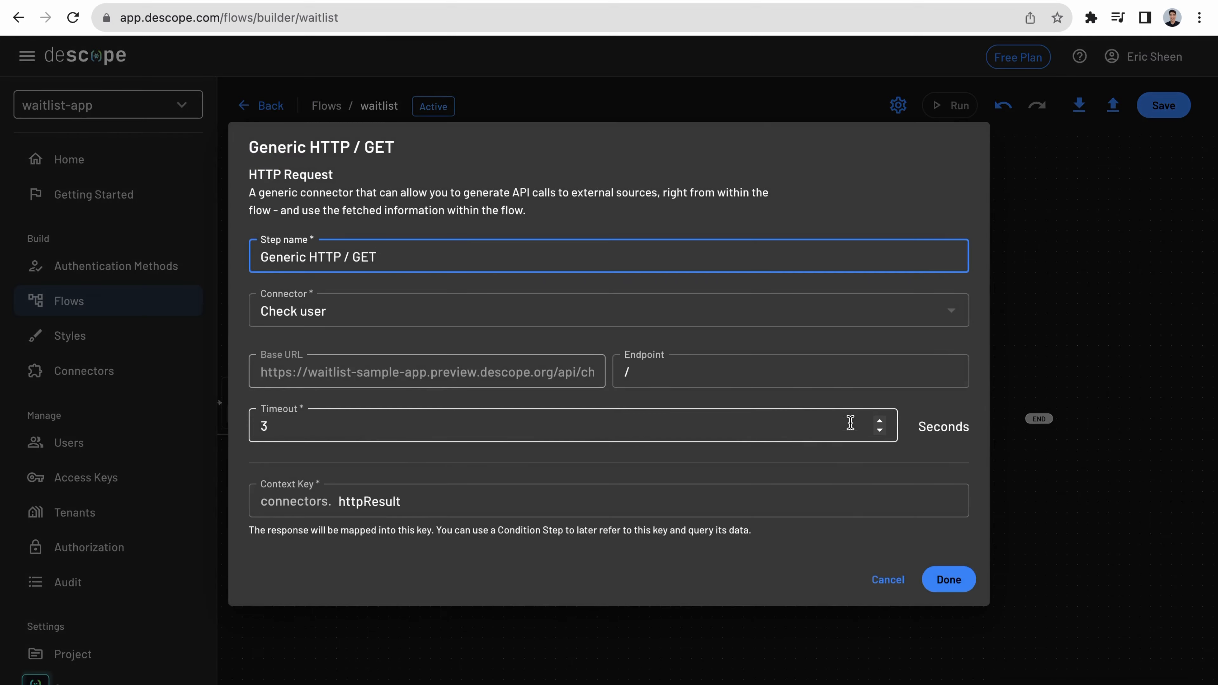
{"action": "left_click", "coordinate": [744, 366]}
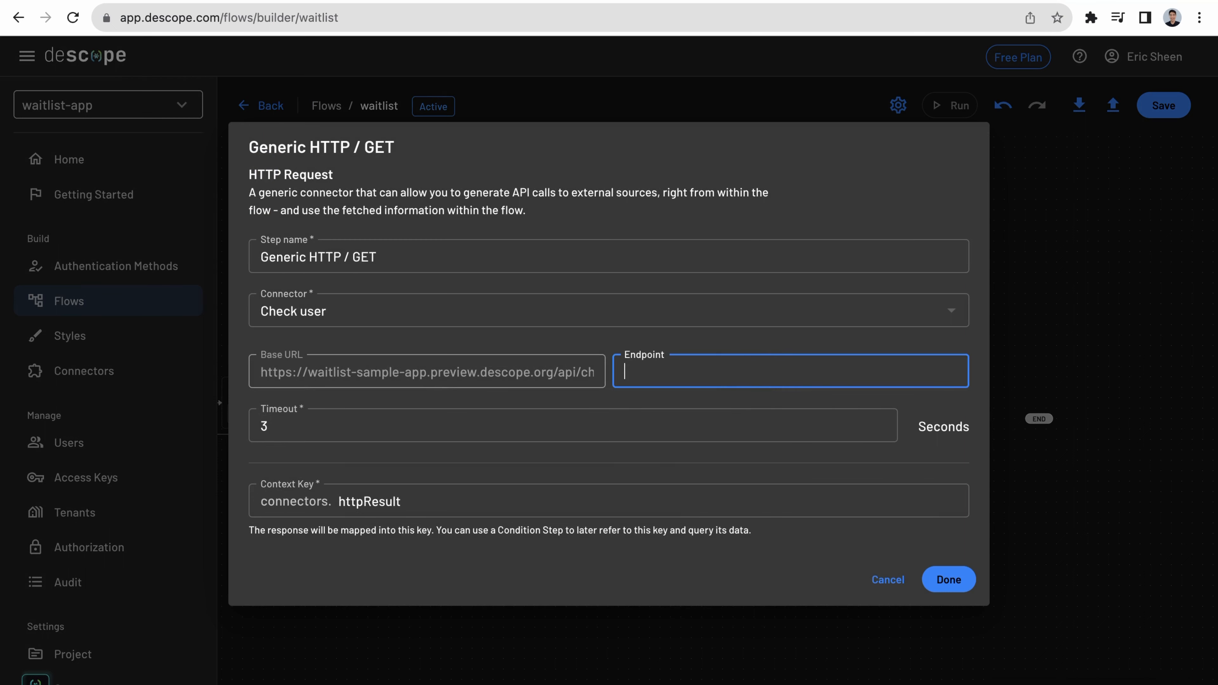
{"action": "type", "text": "{"}
{"action": "key", "text": "BackSpace"}
{"action": "type", "text": "{"}
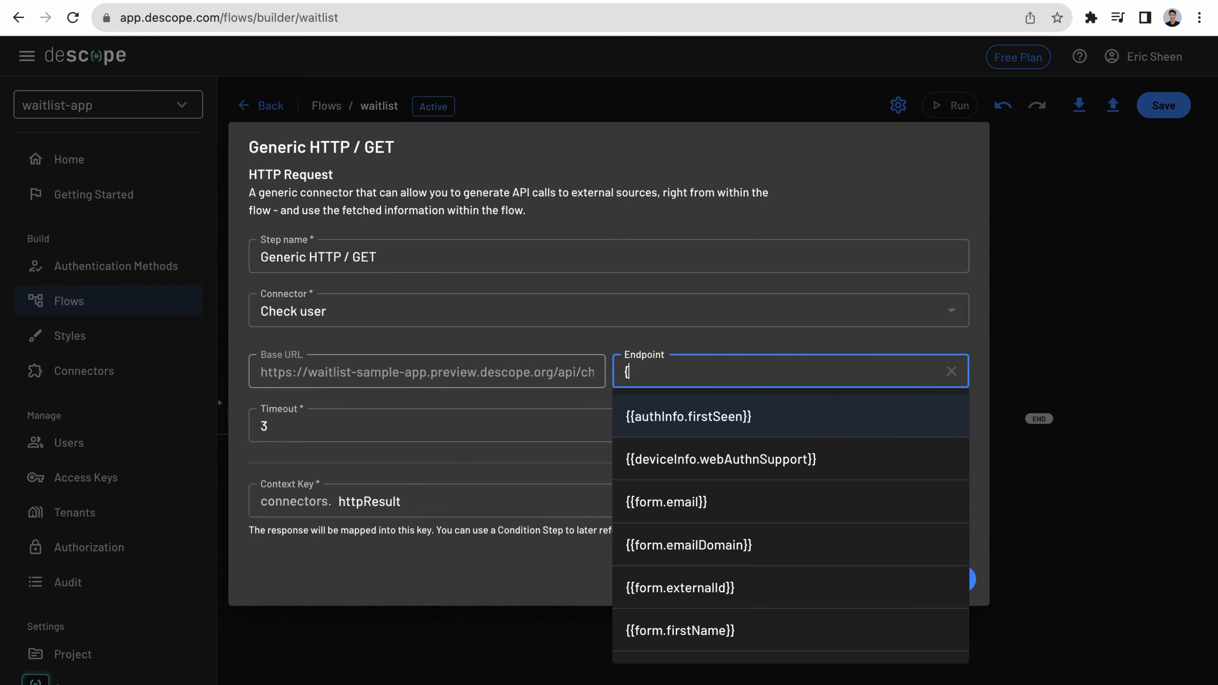
{"action": "type", "text": "{user"}
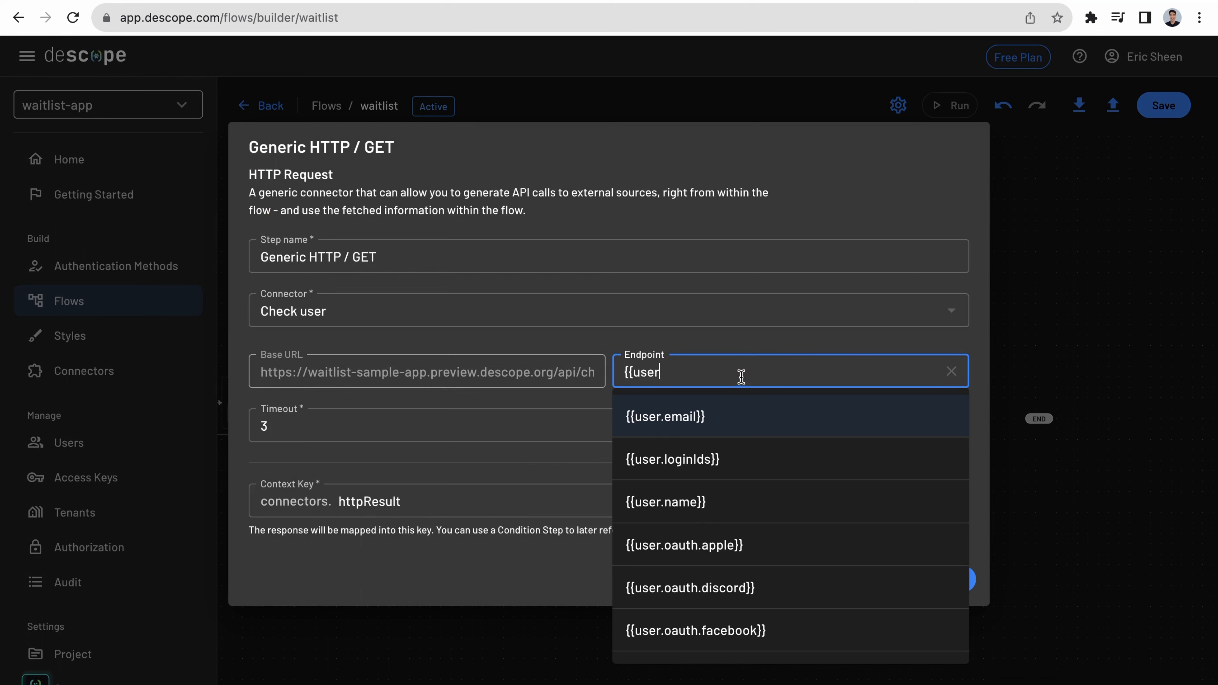
{"action": "scroll", "coordinate": [654, 602], "scroll_direction": "down", "scroll_amount": 2}
{"action": "scroll", "coordinate": [656, 608], "scroll_direction": "up", "scroll_amount": 2}
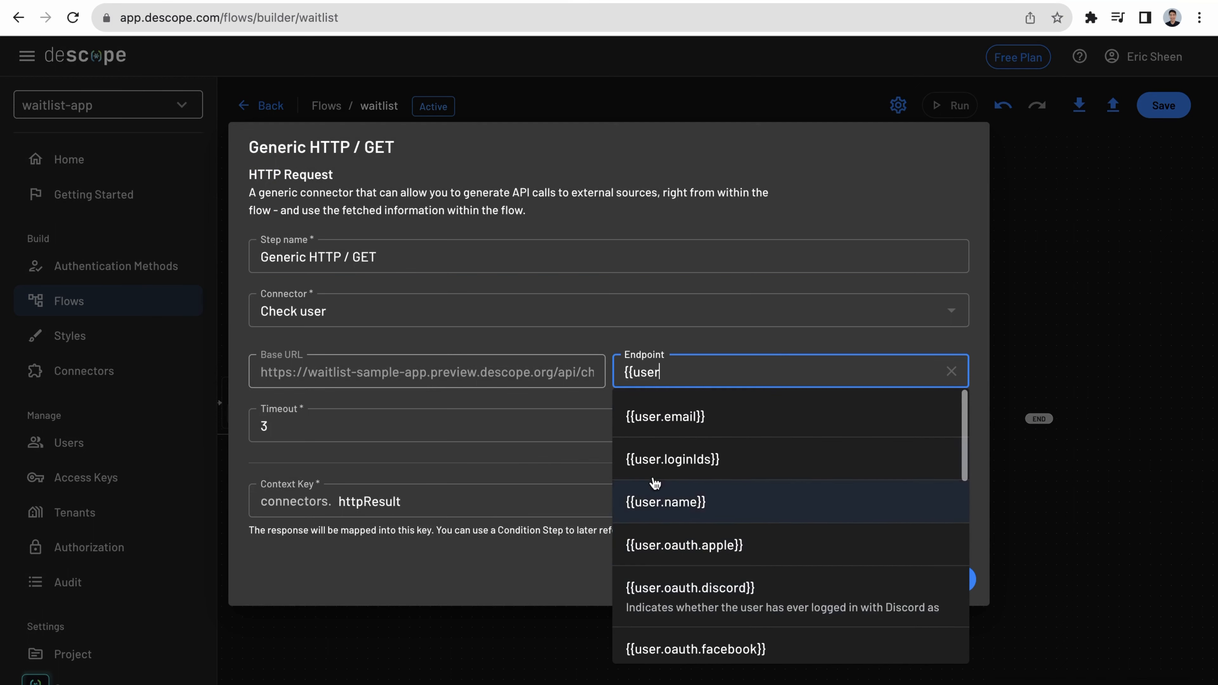
{"action": "left_click", "coordinate": [671, 418]}
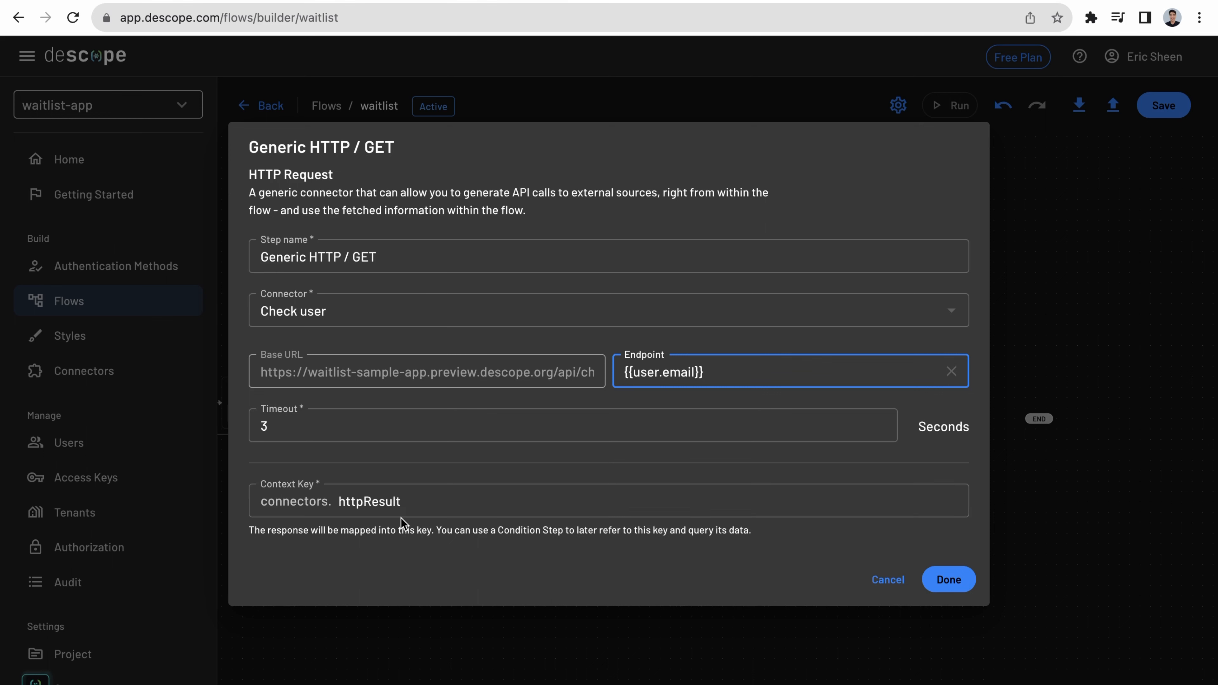
{"action": "left_click_drag", "start_coordinate": [261, 502], "coordinate": [403, 501]}
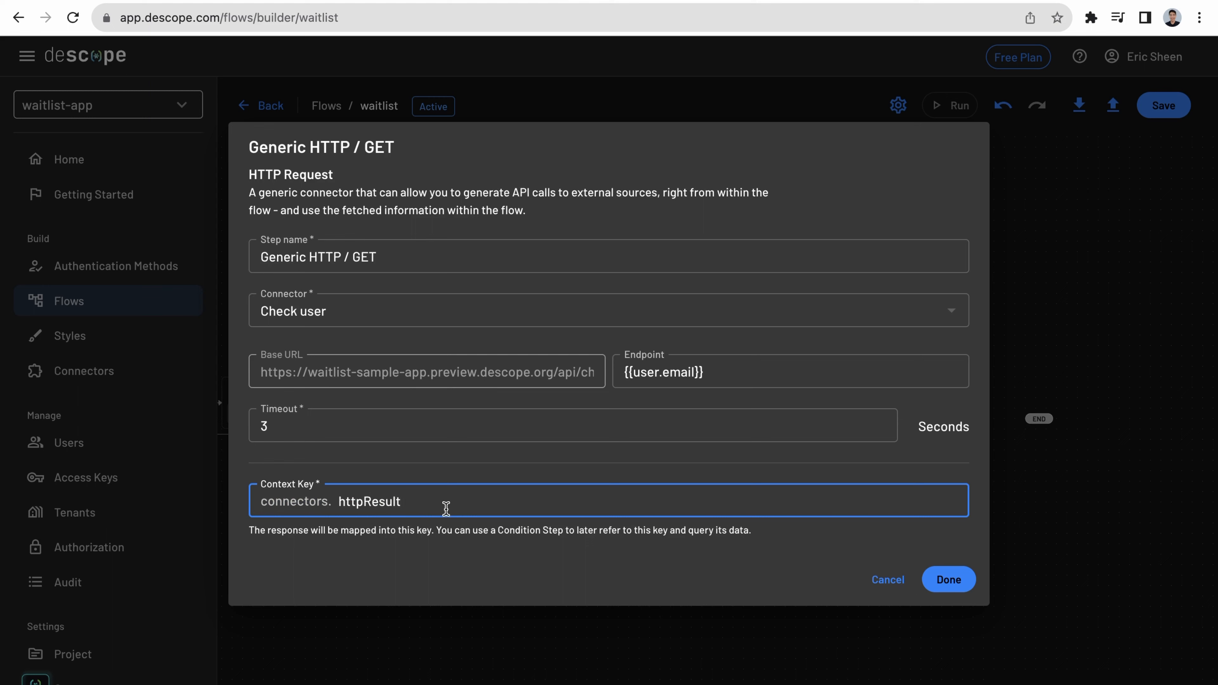
{"action": "left_click", "coordinate": [949, 581]}
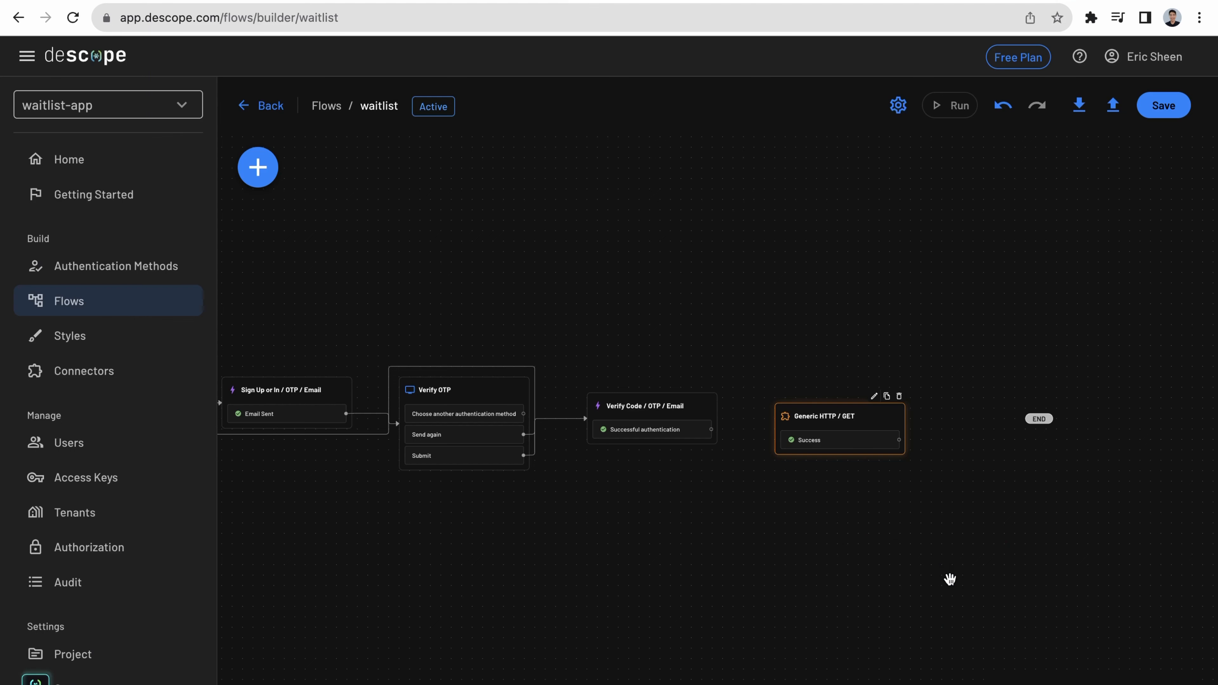
Link successful authentication to the GET step and add a Condition step named '3 scenarios'
{"action": "left_click_drag", "start_coordinate": [821, 419], "coordinate": [819, 414]}
{"action": "left_click_drag", "start_coordinate": [711, 429], "coordinate": [819, 421]}
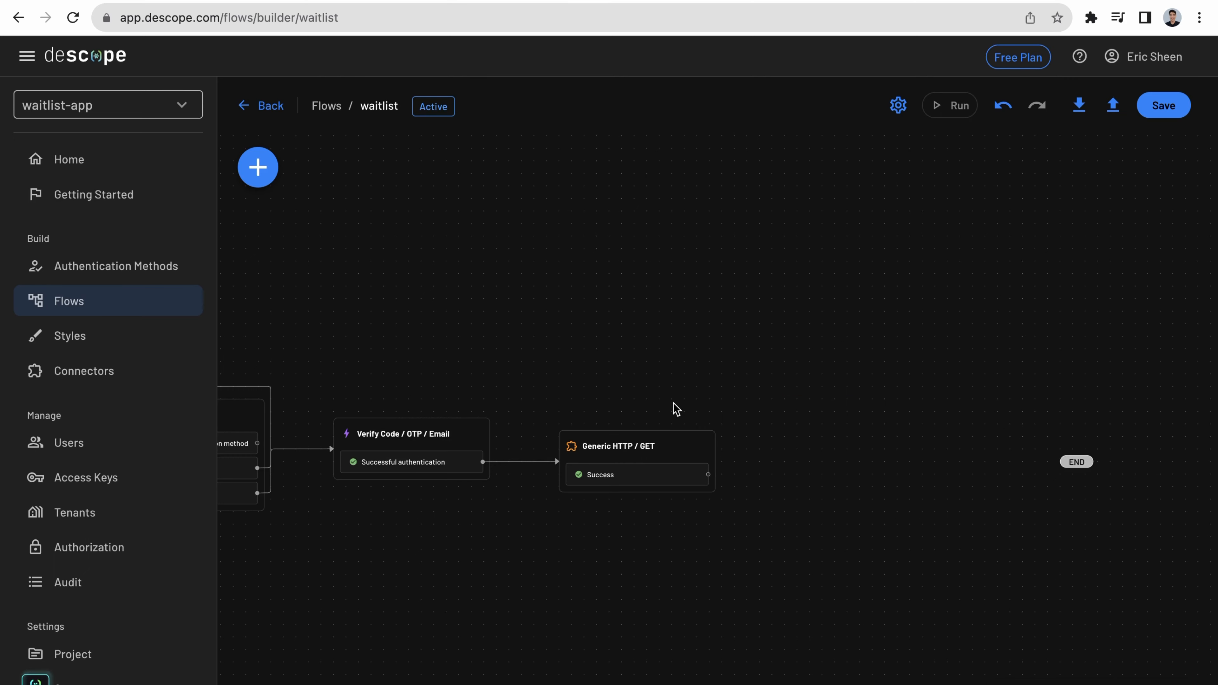
{"action": "left_click", "coordinate": [261, 172]}
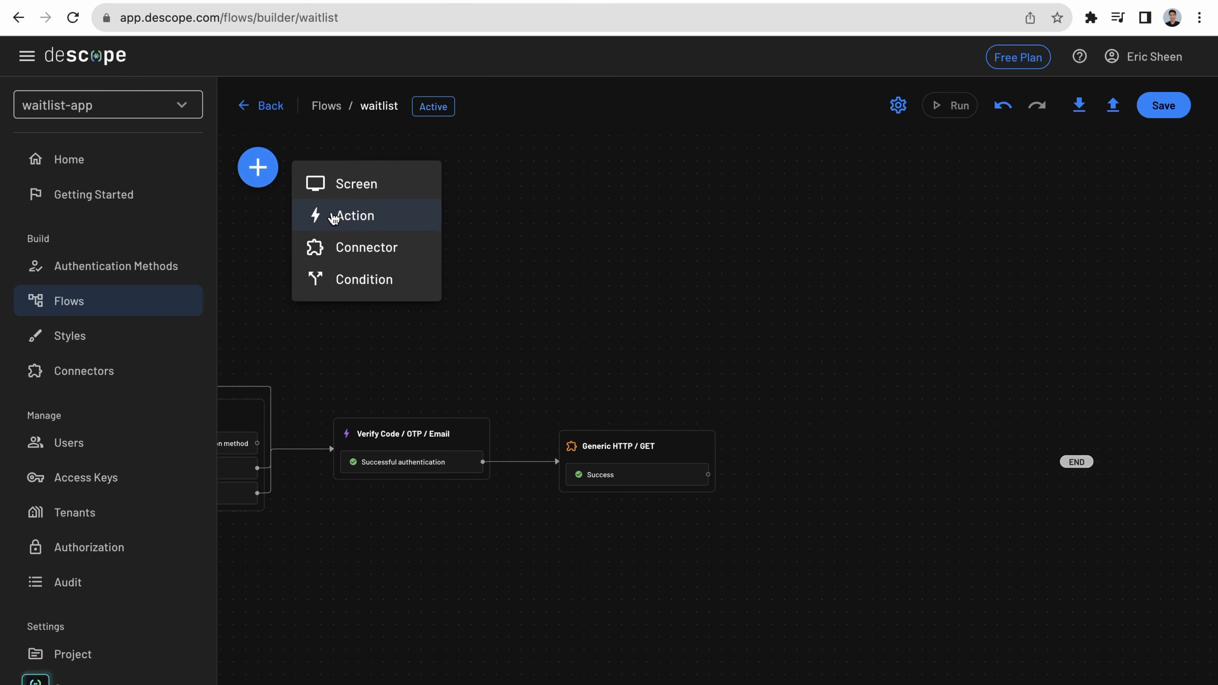
{"action": "left_click_drag", "start_coordinate": [354, 277], "coordinate": [836, 446]}
{"action": "triple_click", "coordinate": [470, 251]}
{"action": "key", "text": "BackSpace"}
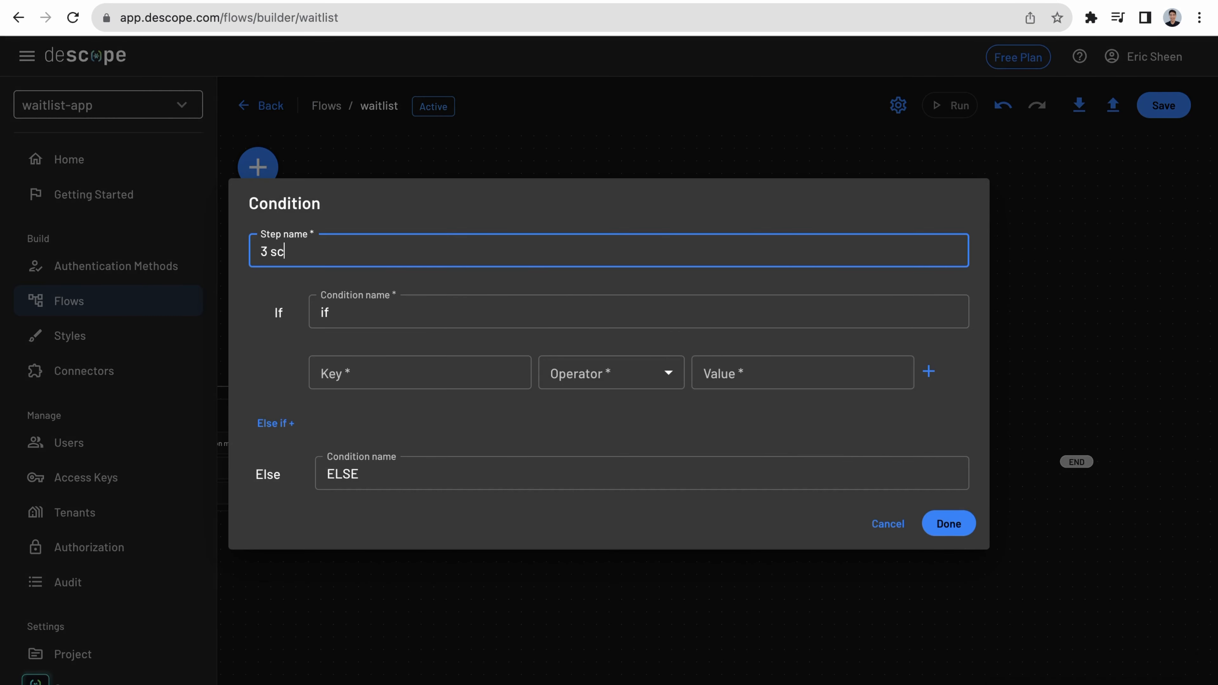
{"action": "type", "text": "3 scenarios"}
Name the If branch 'is approved and in airtable' and look up the is_approved response field
{"action": "double_click", "coordinate": [518, 308]}
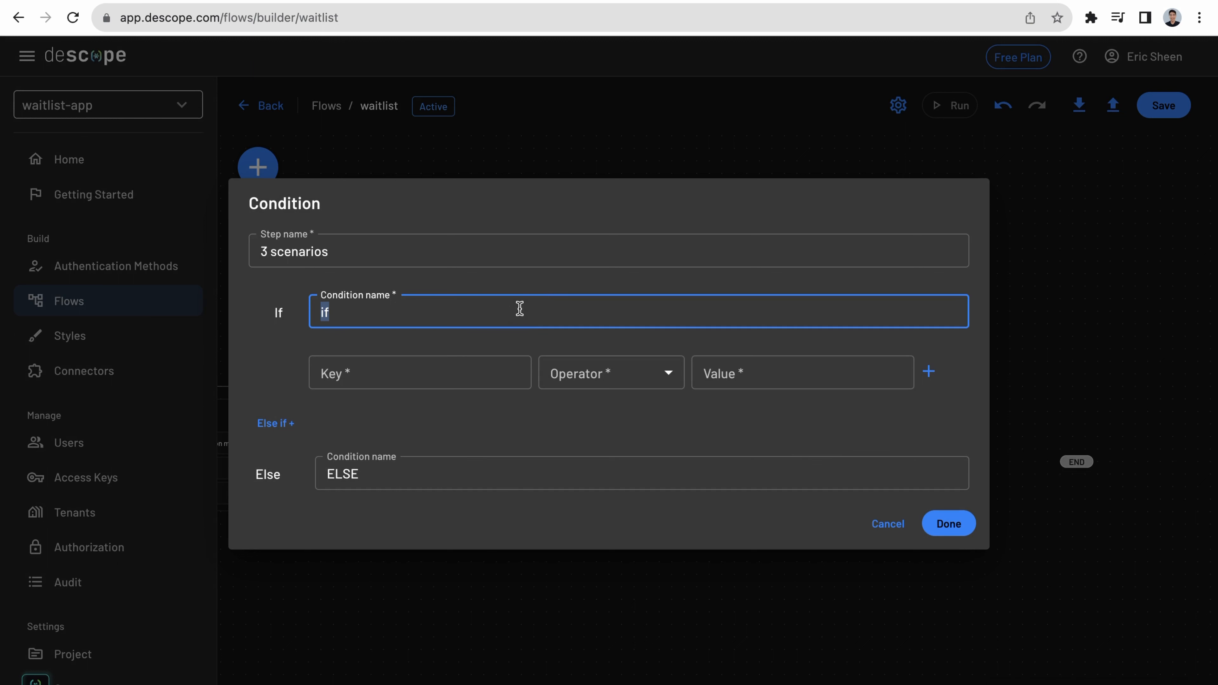
{"action": "type", "text": "is appro"}
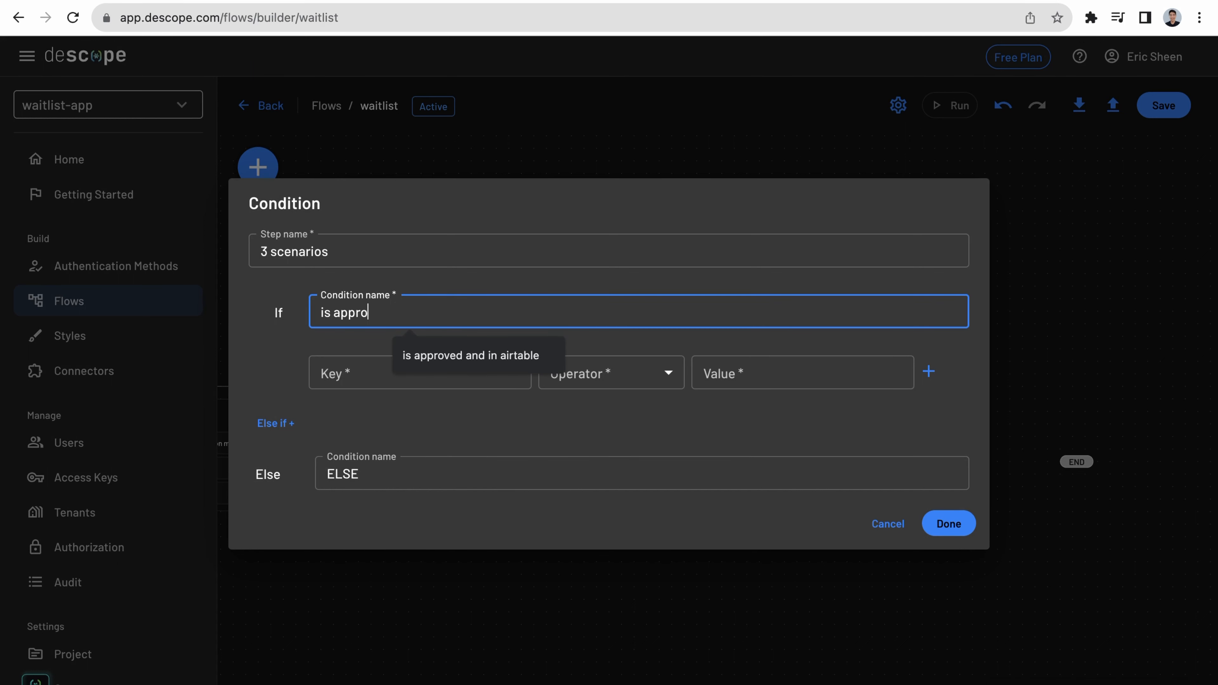
{"action": "left_click", "coordinate": [534, 354]}
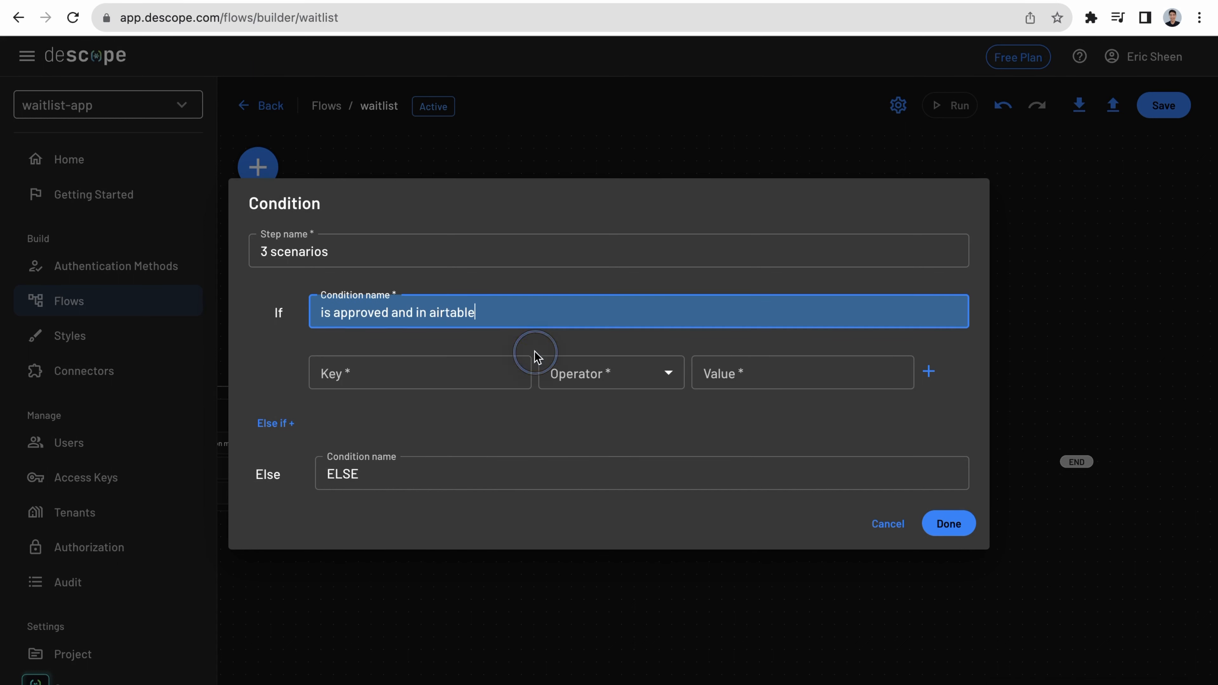
{"action": "left_click", "coordinate": [499, 340]}
{"action": "key", "text": "ctrl+Right"}
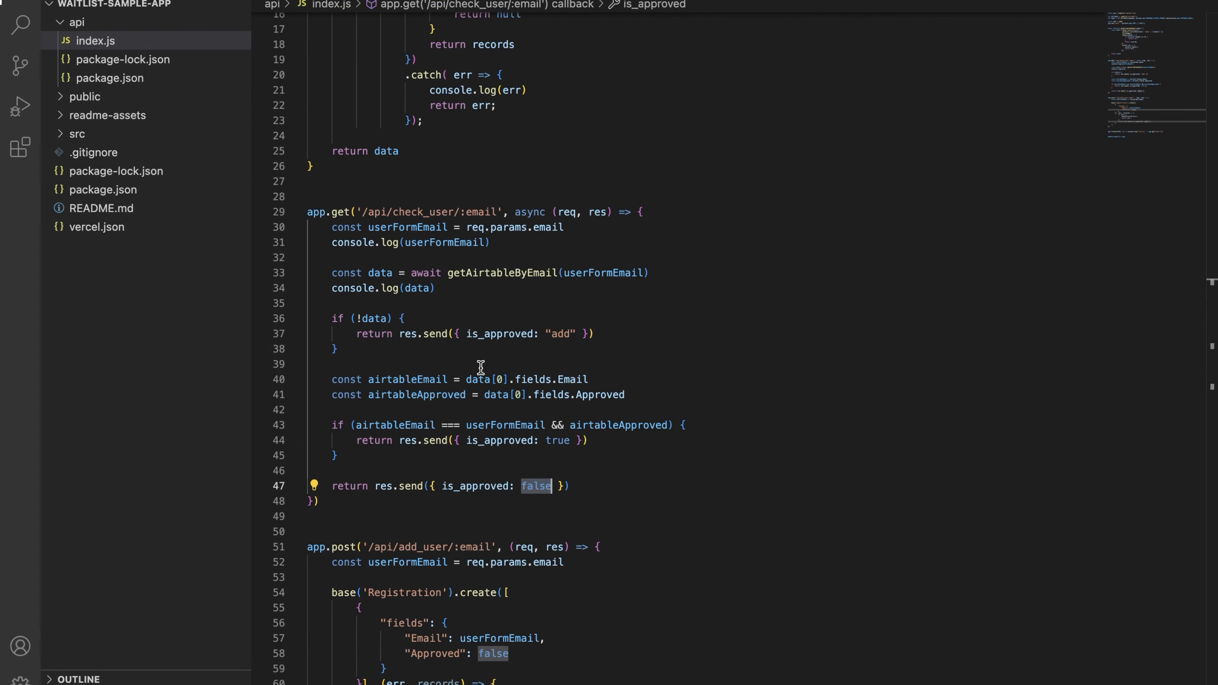
{"action": "left_click", "coordinate": [543, 447]}
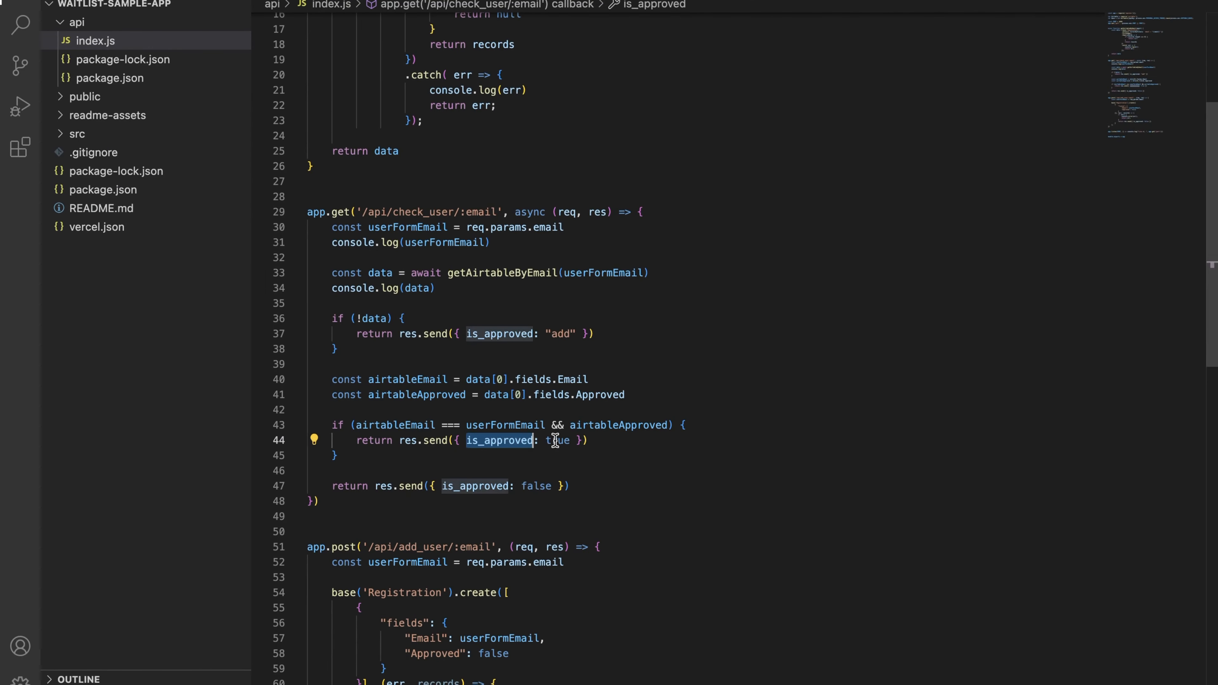
{"action": "key", "text": "ctrl+Left"}
Make the If rule test connectors.httpResult.is_approved Is True and add an Else if branch
{"action": "left_click", "coordinate": [405, 380]}
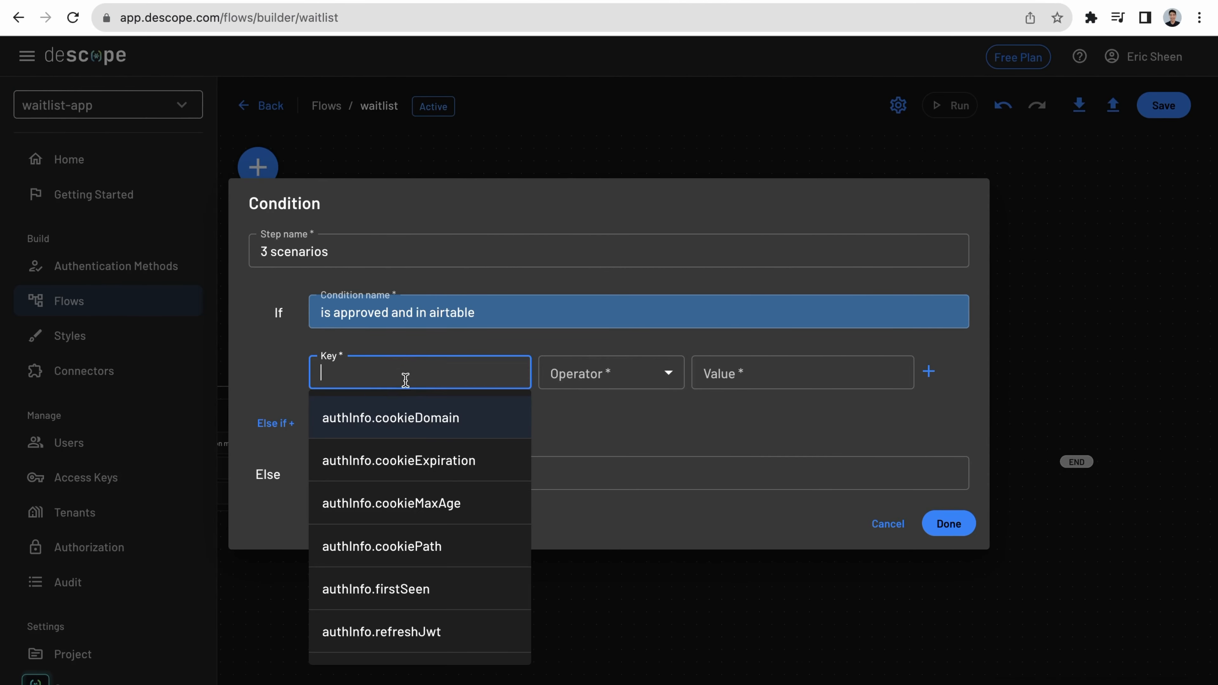
{"action": "type", "text": "con"}
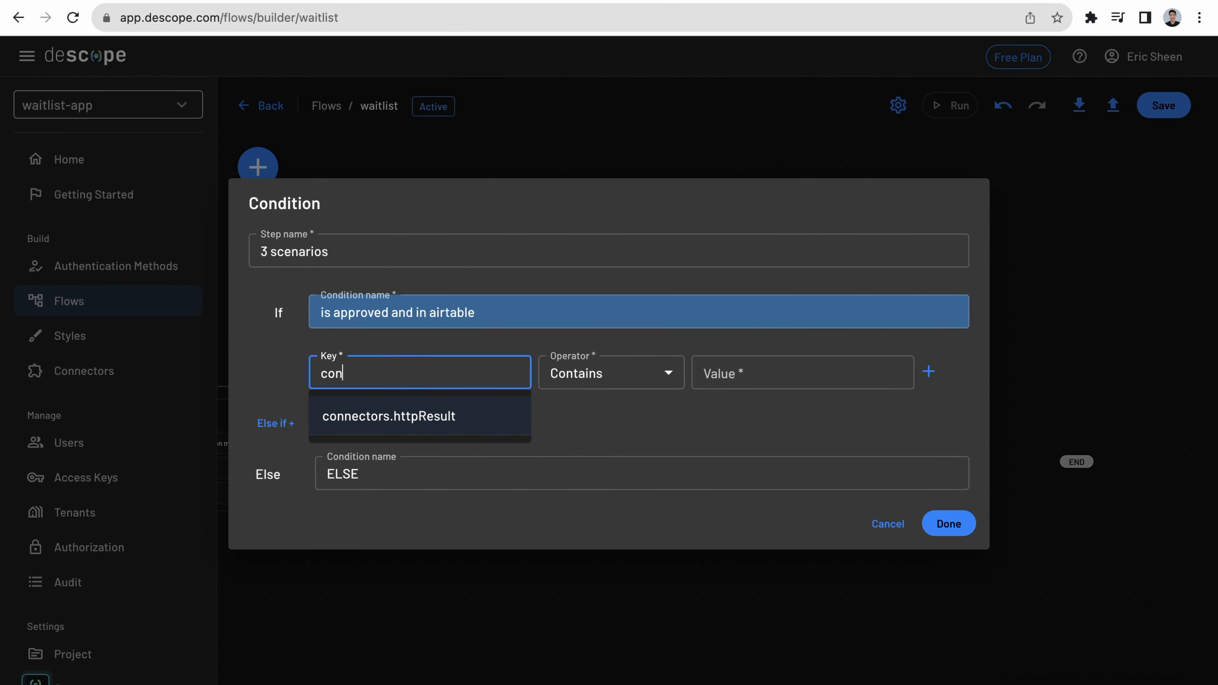
{"action": "type", "text": "nec"}
{"action": "left_click", "coordinate": [437, 416]}
{"action": "left_click", "coordinate": [476, 375]}
{"action": "type", "text": ".httpResult.is"}
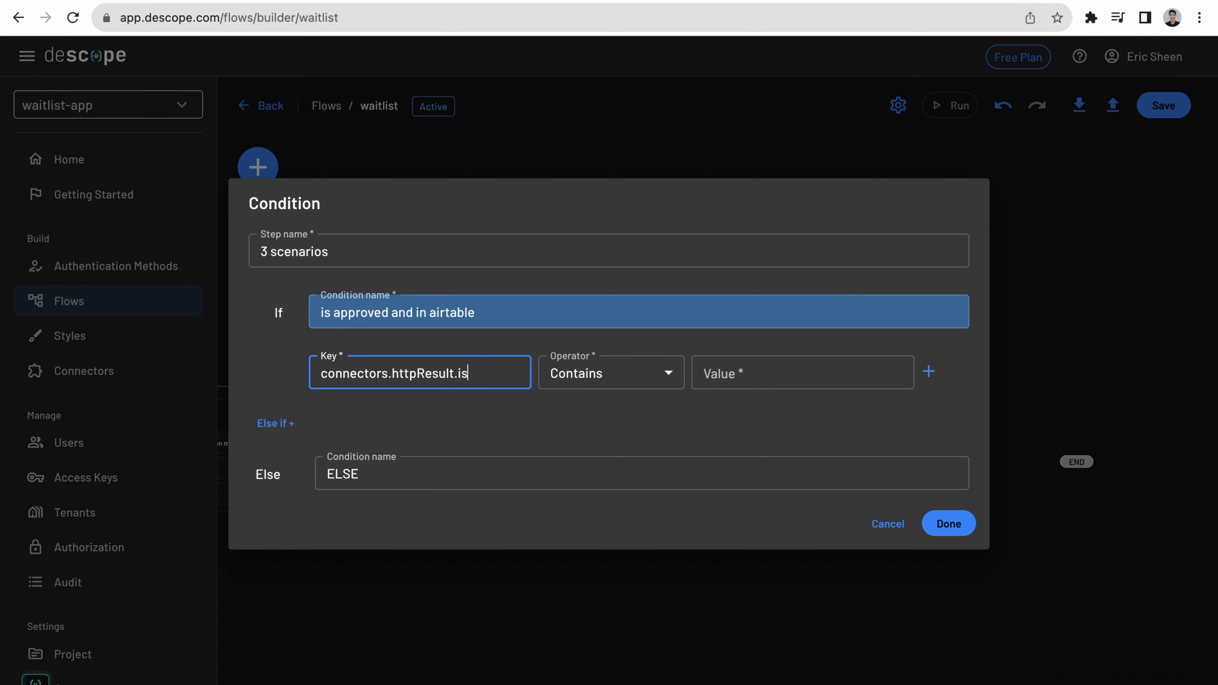
{"action": "type", "text": "_approved"}
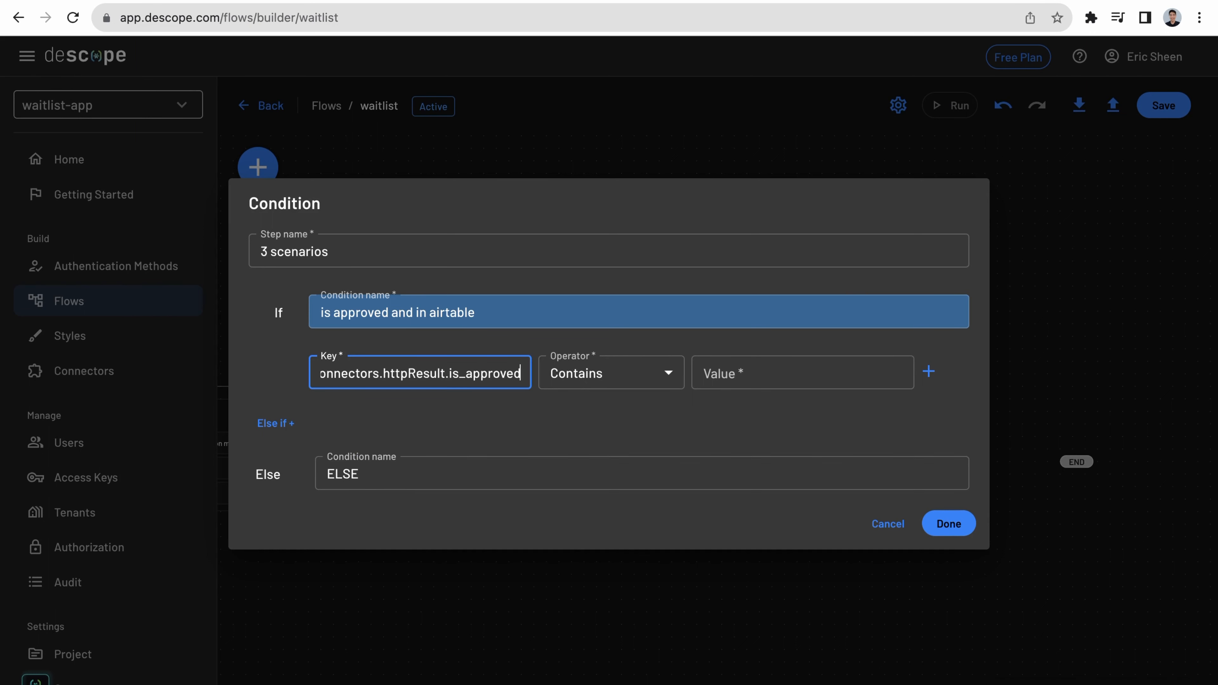
{"action": "left_click", "coordinate": [597, 379]}
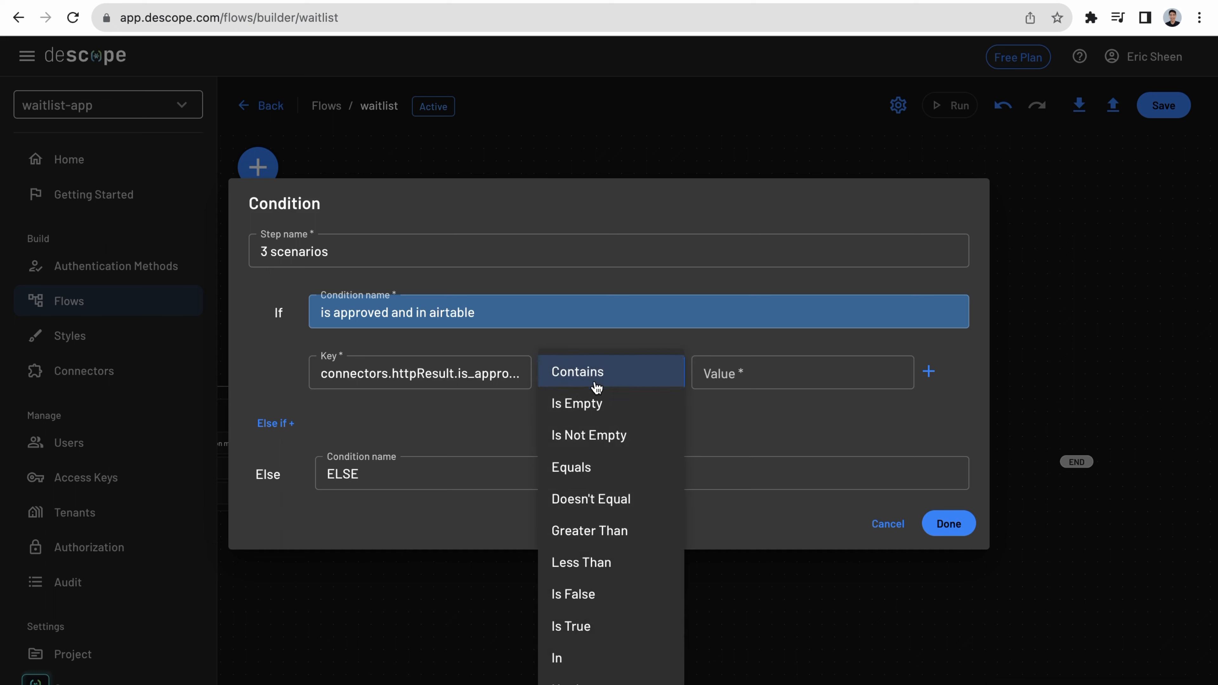
{"action": "left_click", "coordinate": [572, 626]}
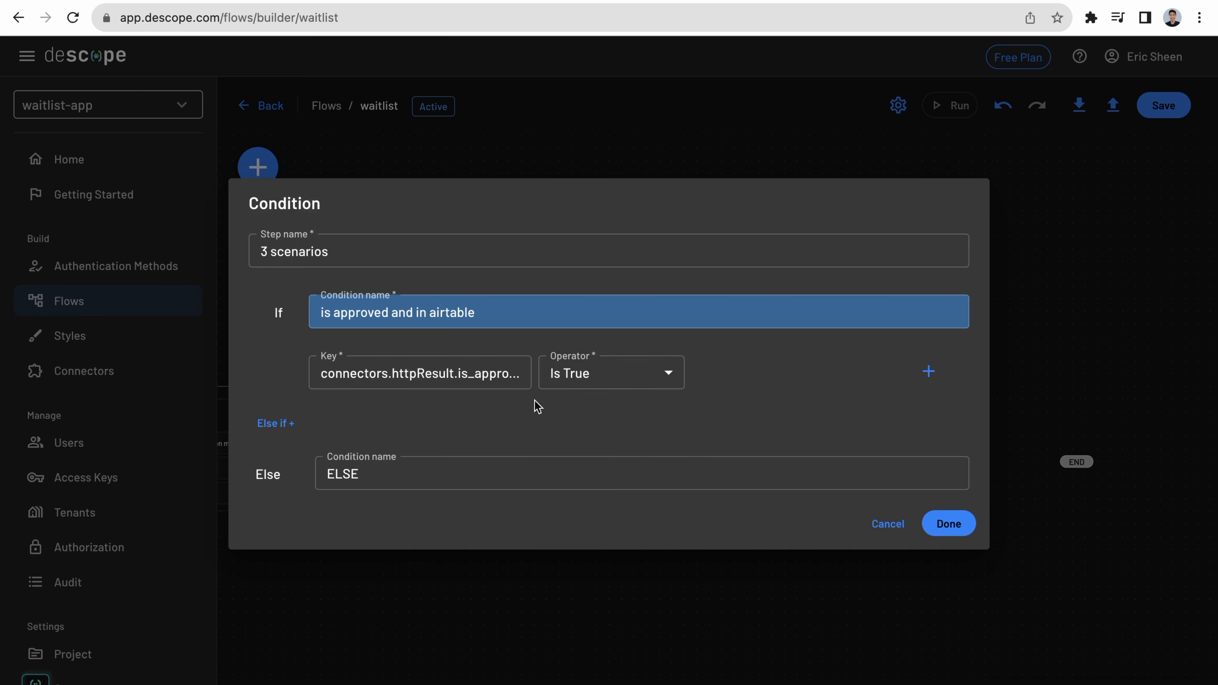
{"action": "left_click", "coordinate": [276, 423]}
Define Else if 'isn't in the airtable' as connectors.httpResult.is_approved Equals add
{"action": "left_click", "coordinate": [424, 379]}
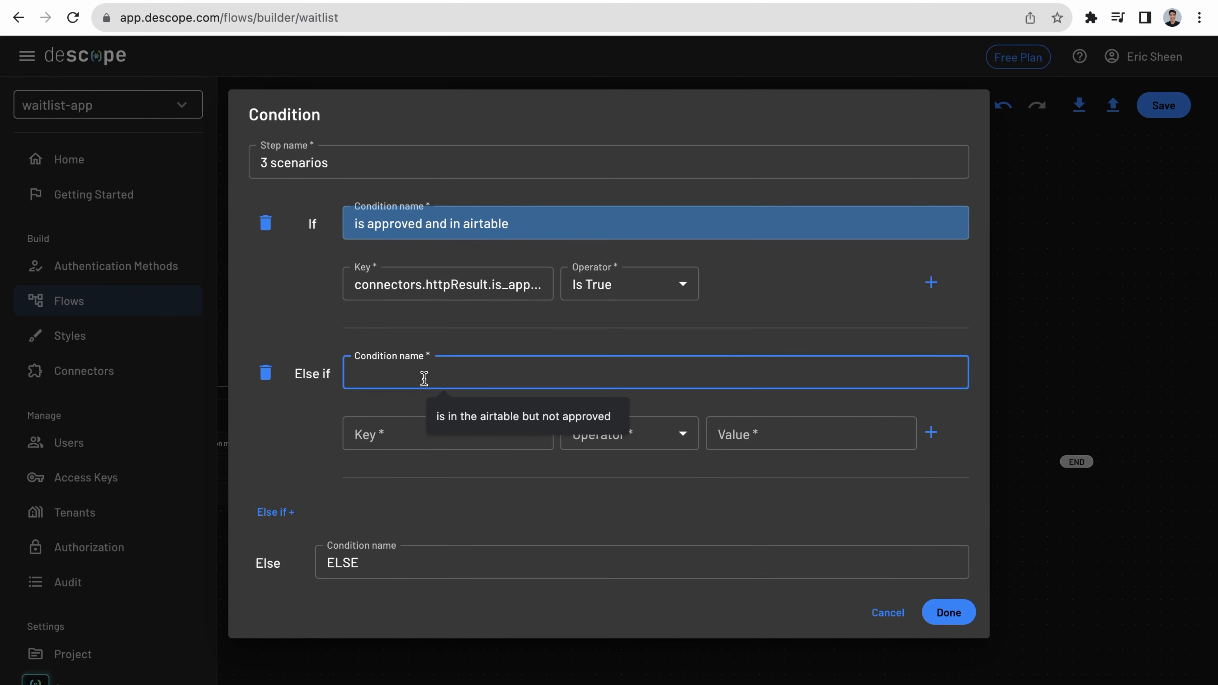
{"action": "type", "text": "isn't "}
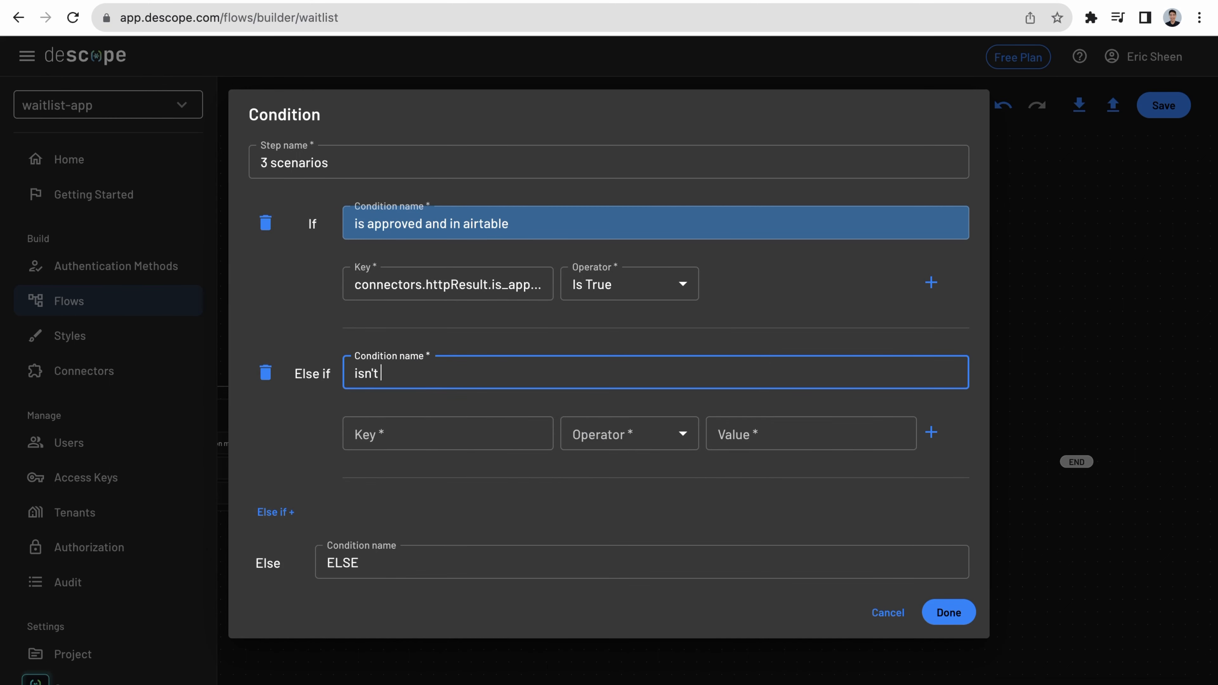
{"action": "type", "text": "in the airtable"}
{"action": "left_click", "coordinate": [465, 430]}
{"action": "type", "text": "conn"}
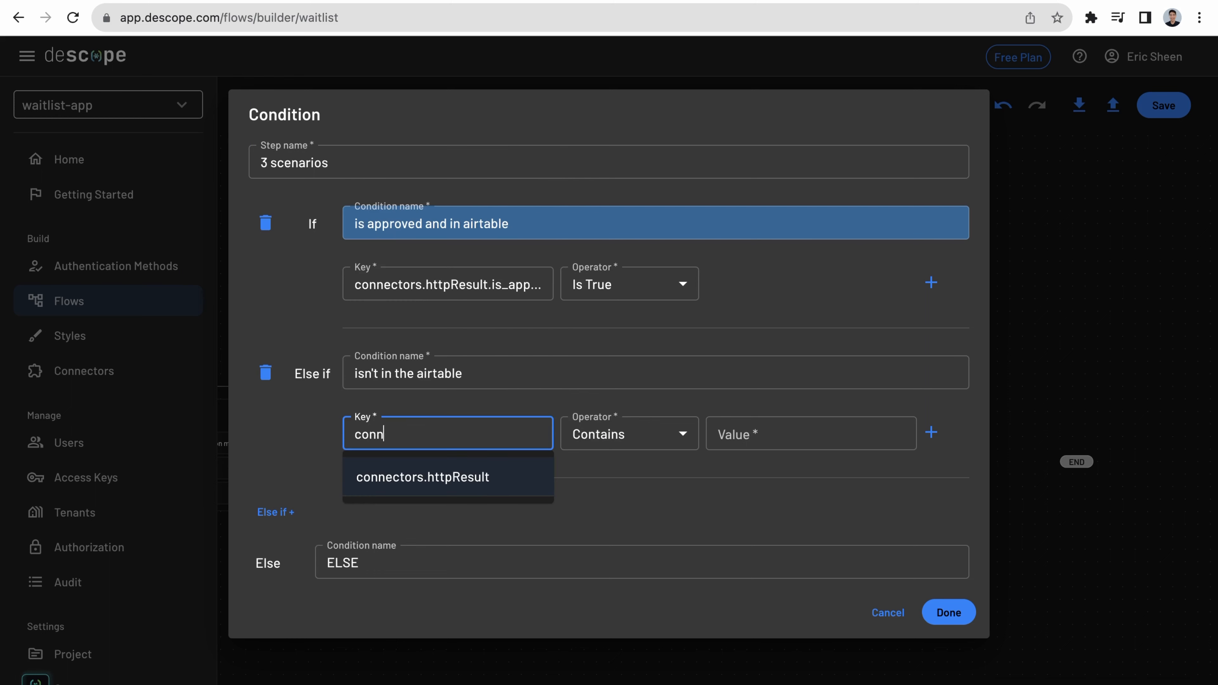
{"action": "type", "text": "ec"}
{"action": "left_click", "coordinate": [474, 479]}
{"action": "left_click", "coordinate": [518, 432]}
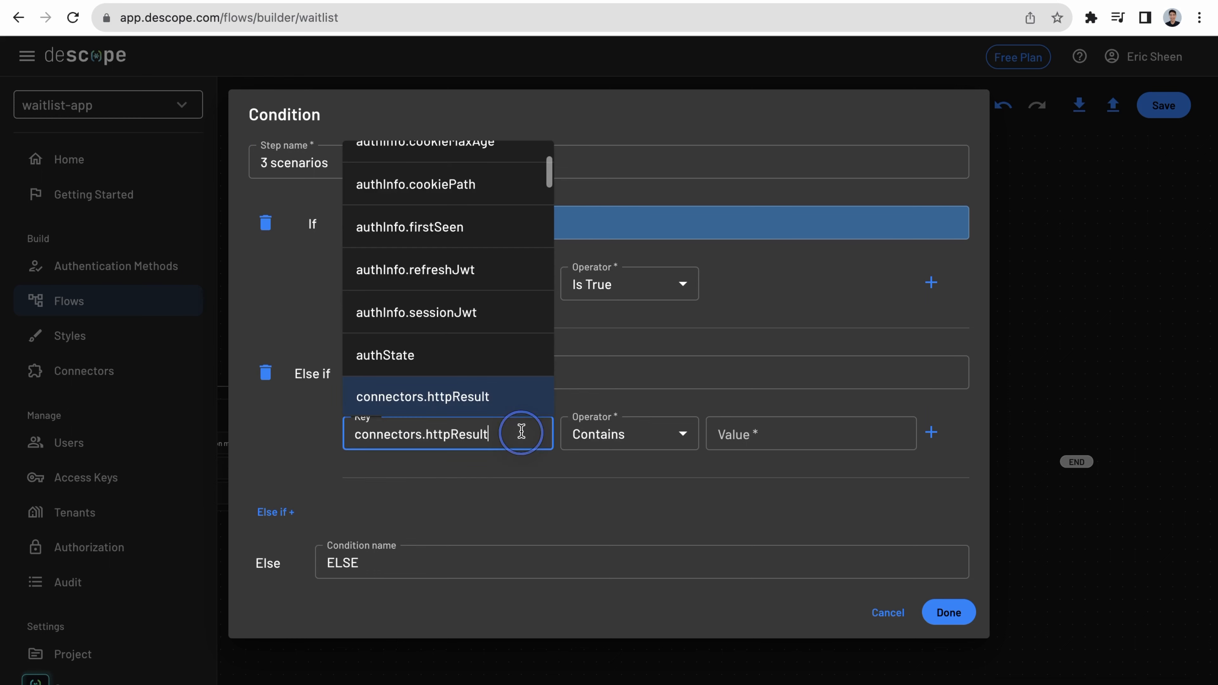
{"action": "type", "text": ".is_approved"}
{"action": "left_click", "coordinate": [609, 434]}
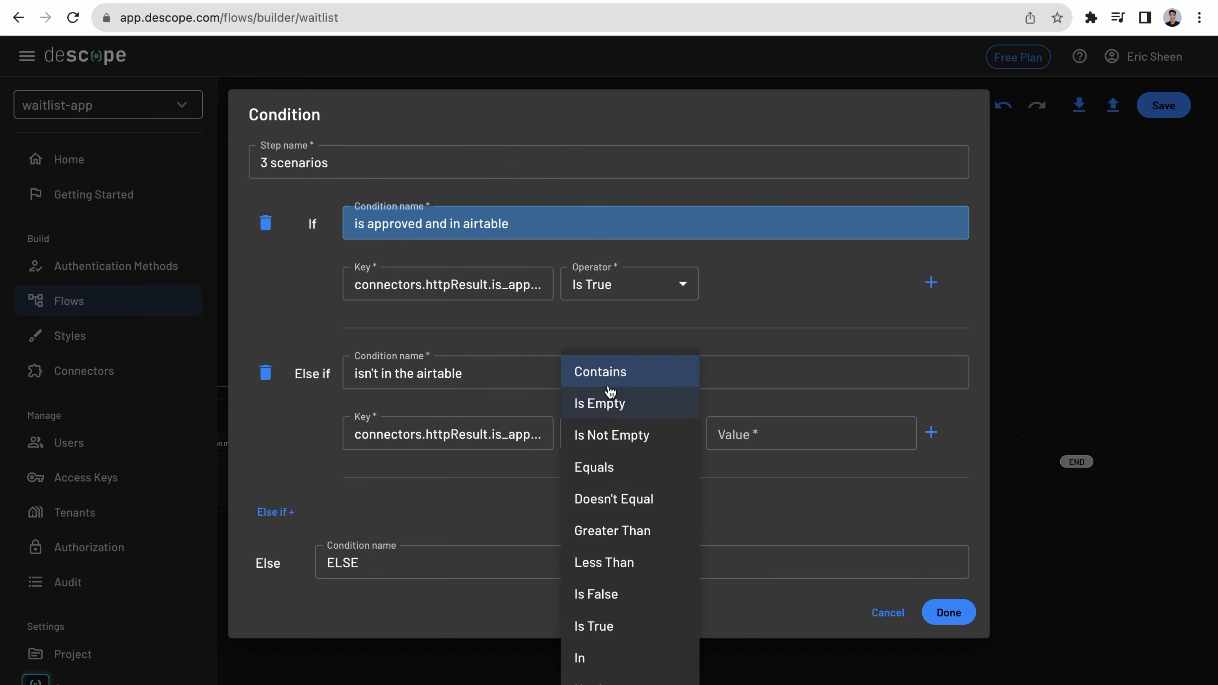
{"action": "left_click", "coordinate": [607, 480]}
{"action": "left_click", "coordinate": [769, 446]}
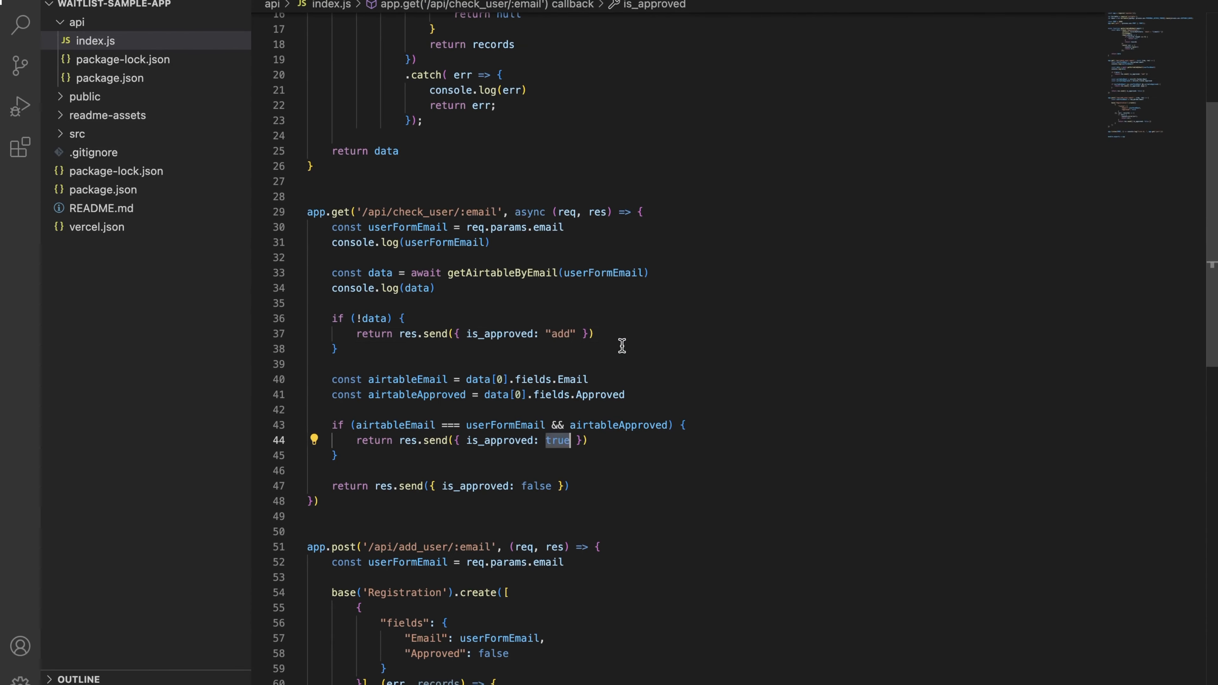
{"action": "double_click", "coordinate": [560, 334]}
{"action": "key", "text": "super+c"}
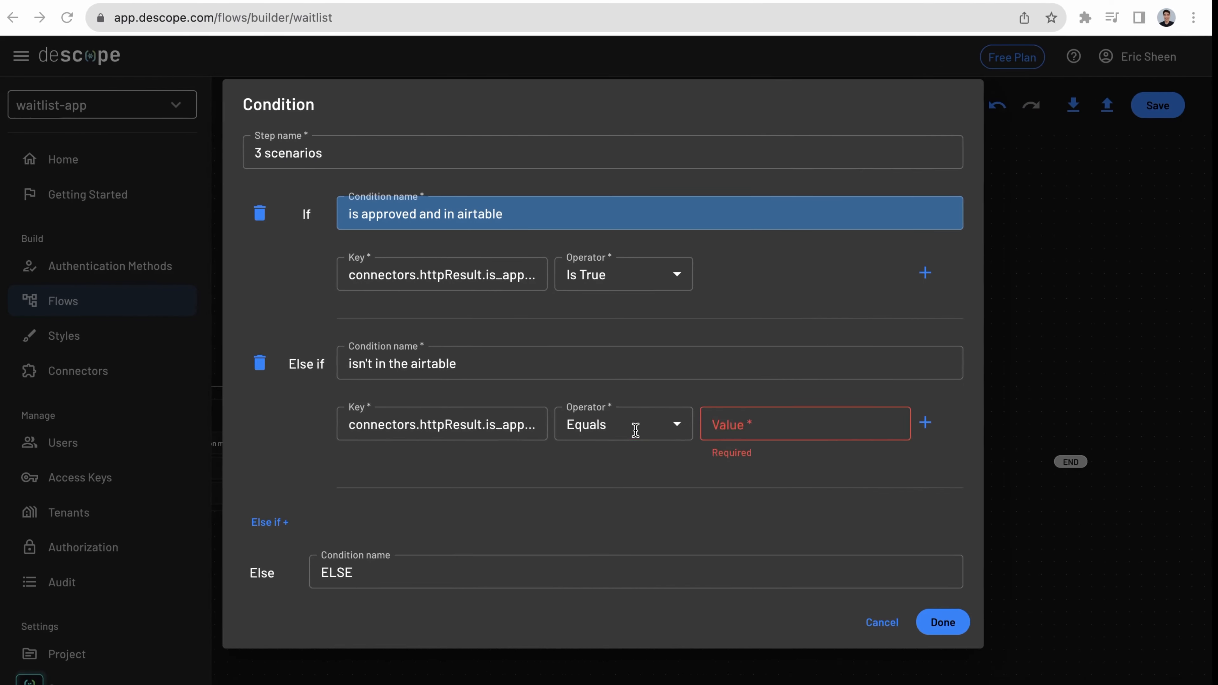
{"action": "key", "text": "super+v"}
Rename the Else branch to 'is in airtable but isn't approved' and confirm the condition
{"action": "left_click", "coordinate": [422, 569]}
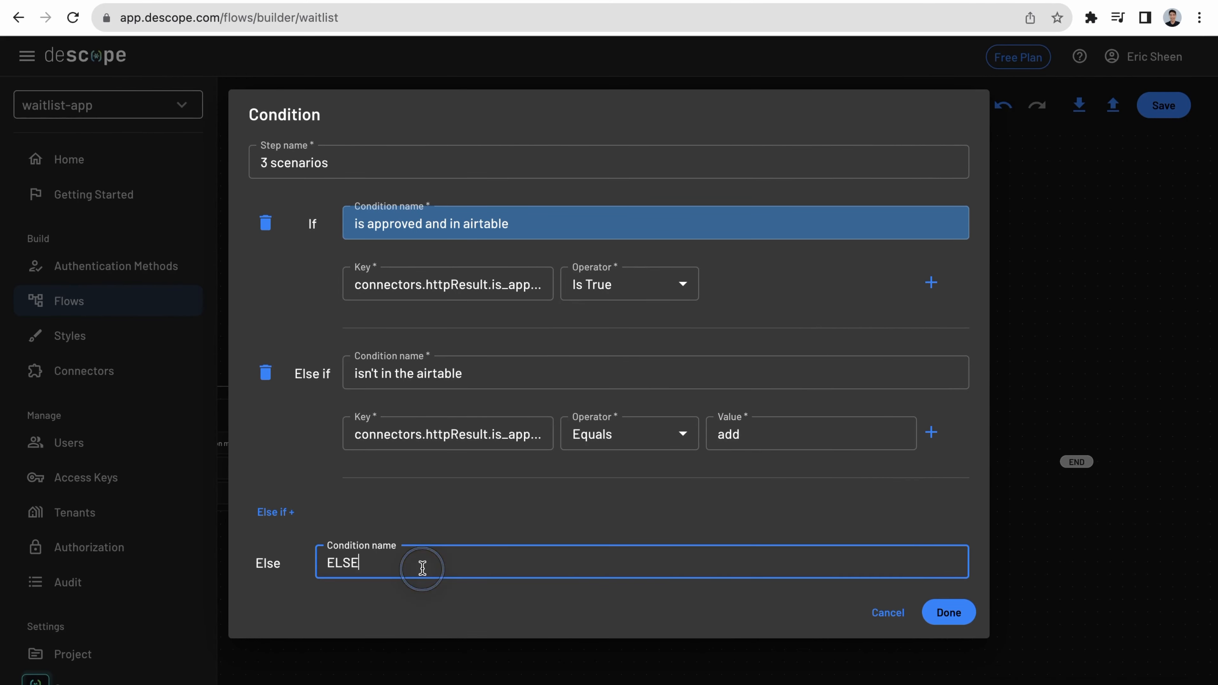
{"action": "double_click", "coordinate": [360, 565]}
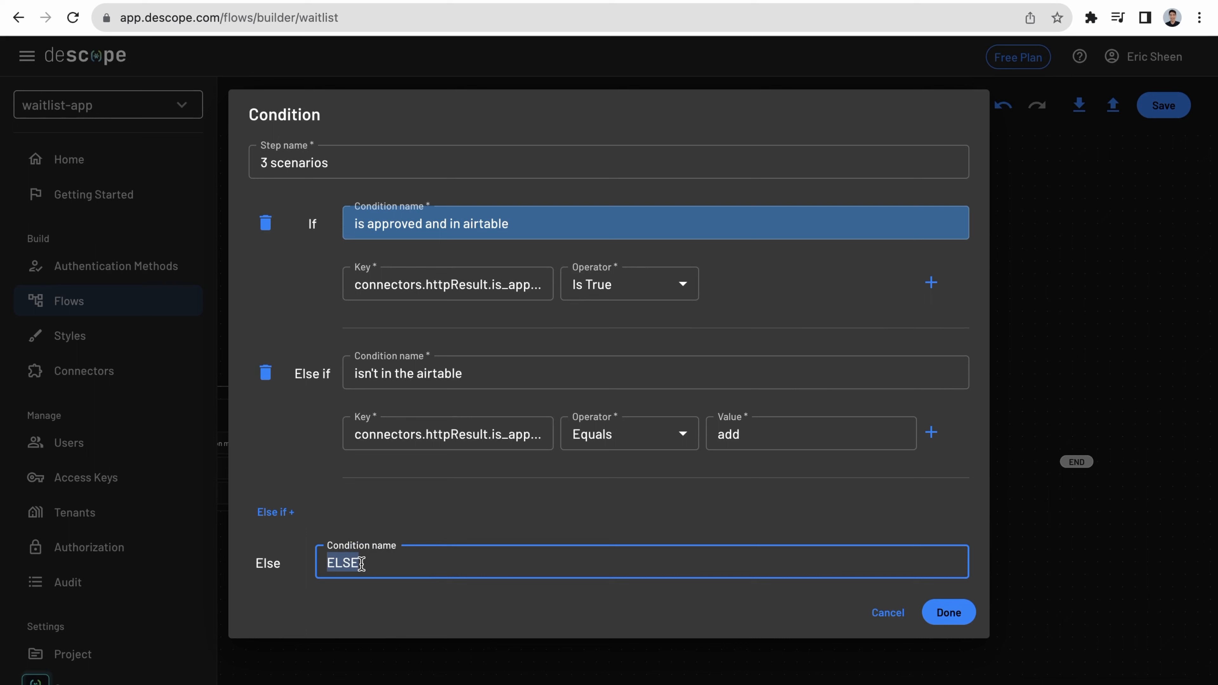
{"action": "type", "text": "i"}
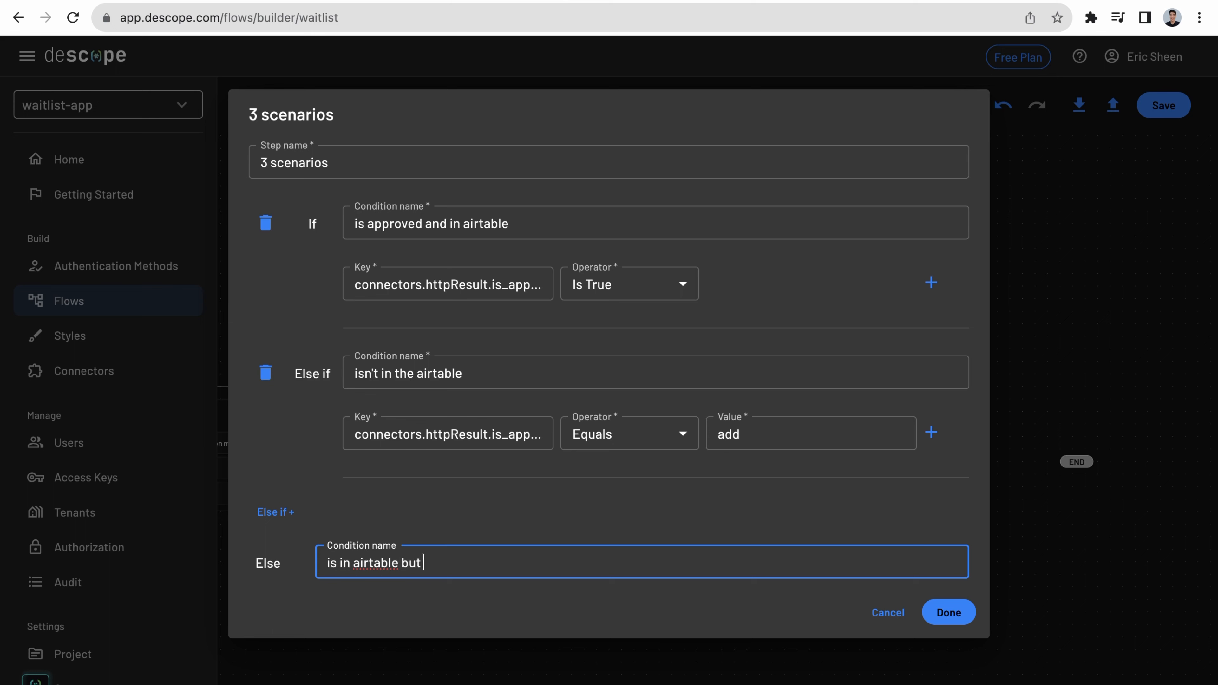
{"action": "left_click", "coordinate": [947, 613]}
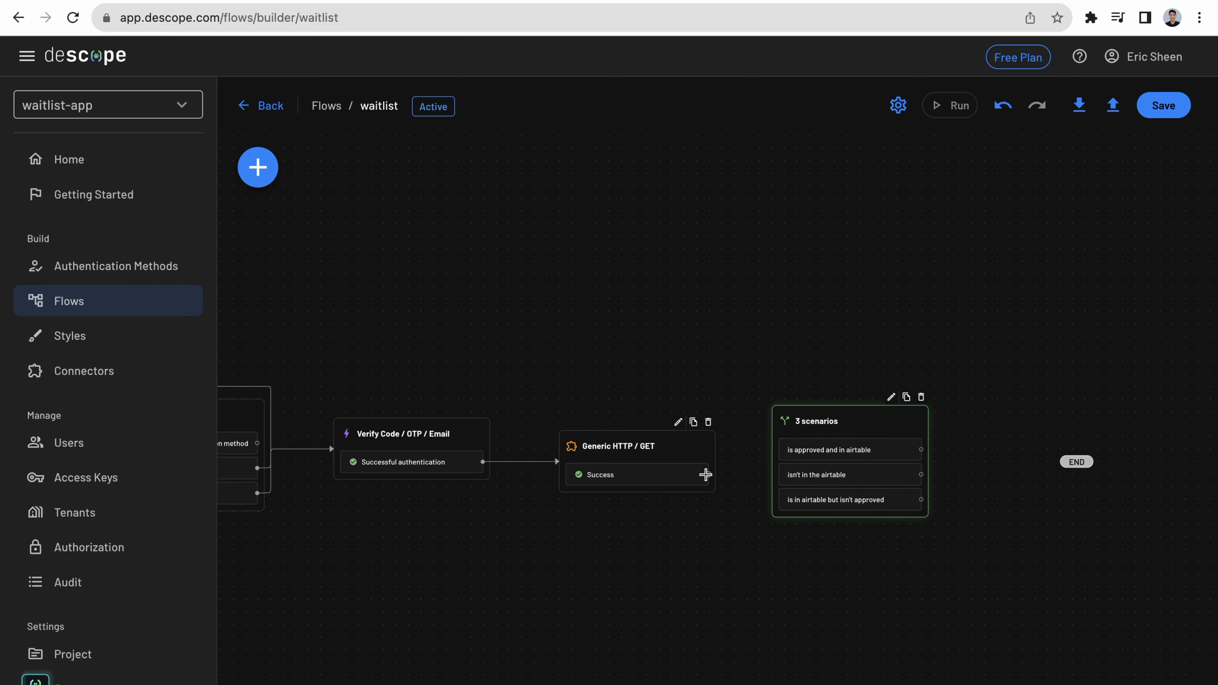
Route GET Success into 3 scenarios and 'is approved and in airtable' to END, then save the flow
{"action": "left_click_drag", "start_coordinate": [705, 474], "coordinate": [797, 462]}
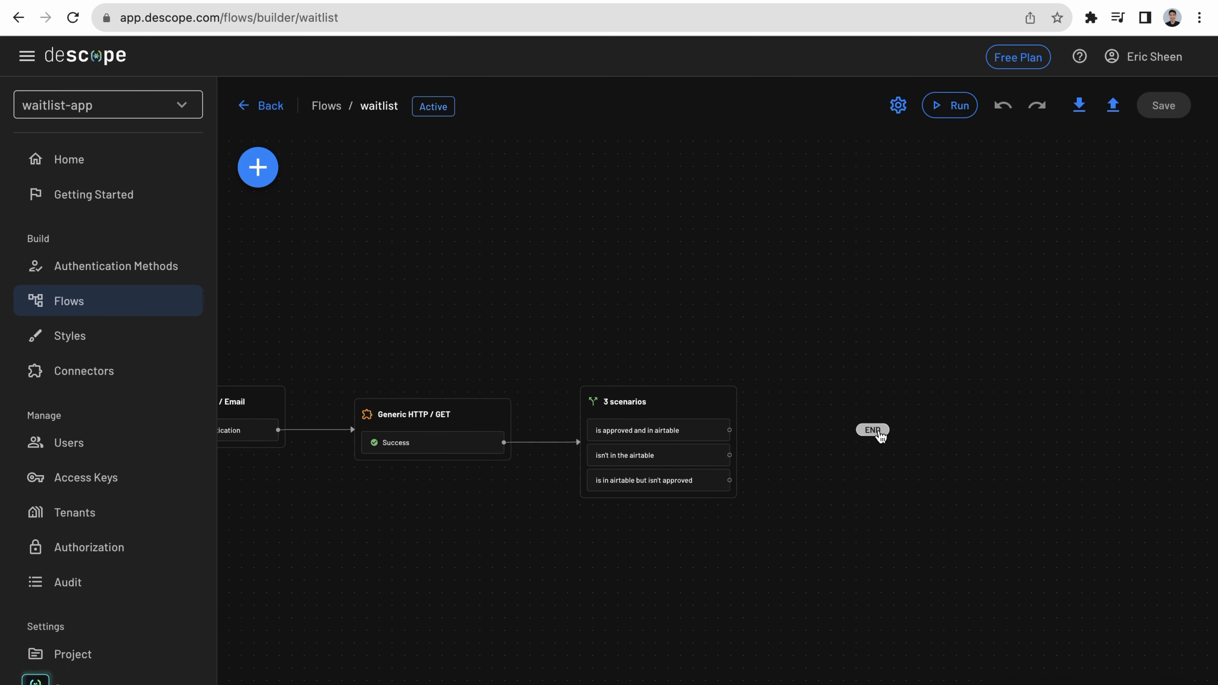
{"action": "left_click_drag", "start_coordinate": [881, 435], "coordinate": [885, 323]}
{"action": "left_click_drag", "start_coordinate": [729, 430], "coordinate": [869, 329]}
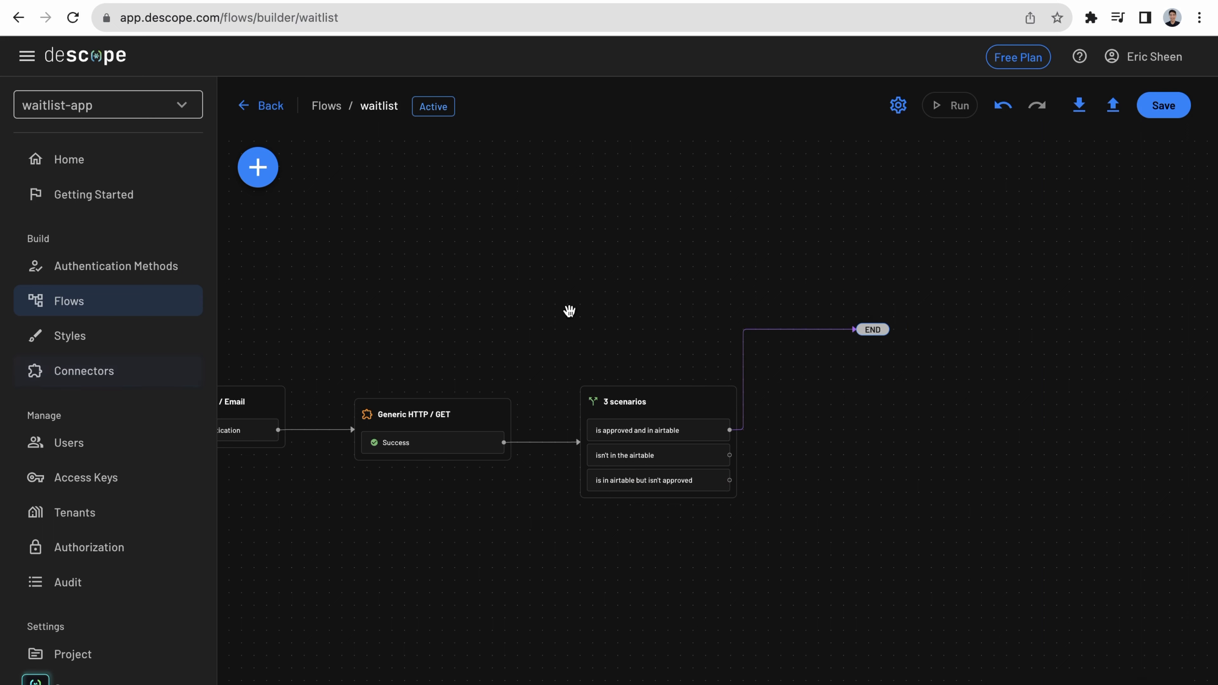
{"action": "left_click", "coordinate": [1164, 107]}
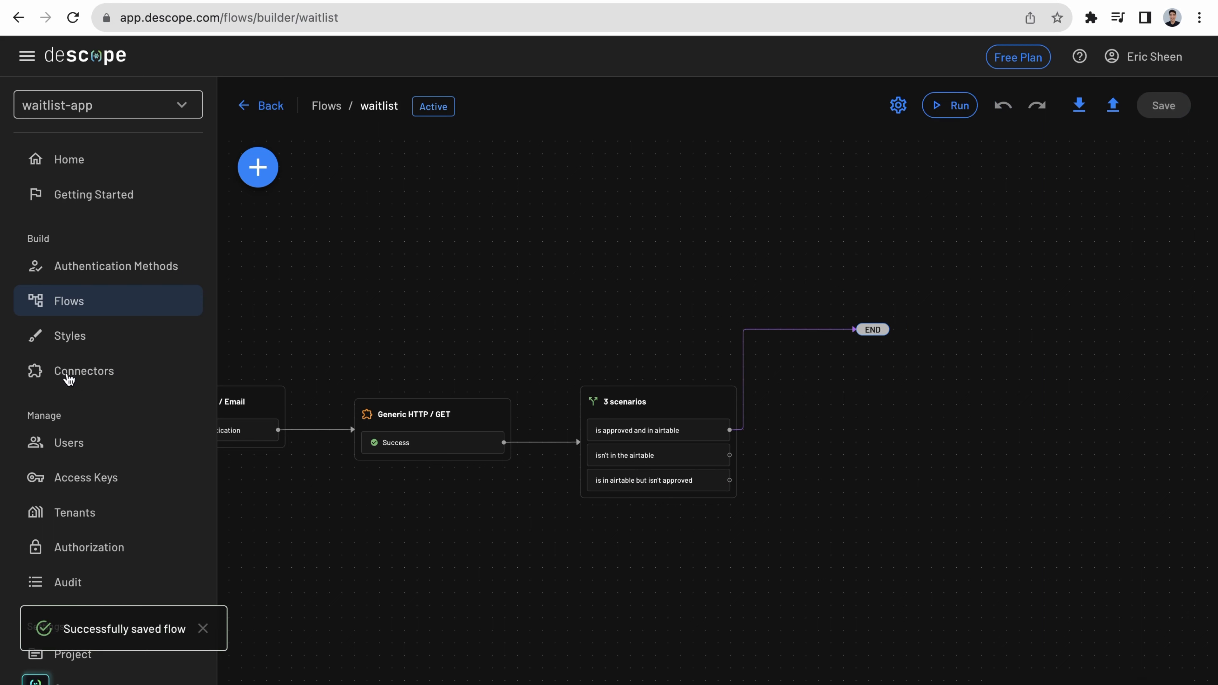
{"action": "left_click", "coordinate": [72, 372]}
Start a Generic HTTP connector named 'add user to airtable' with the waitlist app's address as Base URL
{"action": "scroll", "coordinate": [379, 432], "scroll_direction": "down", "scroll_amount": 3}
{"action": "left_click", "coordinate": [374, 536]}
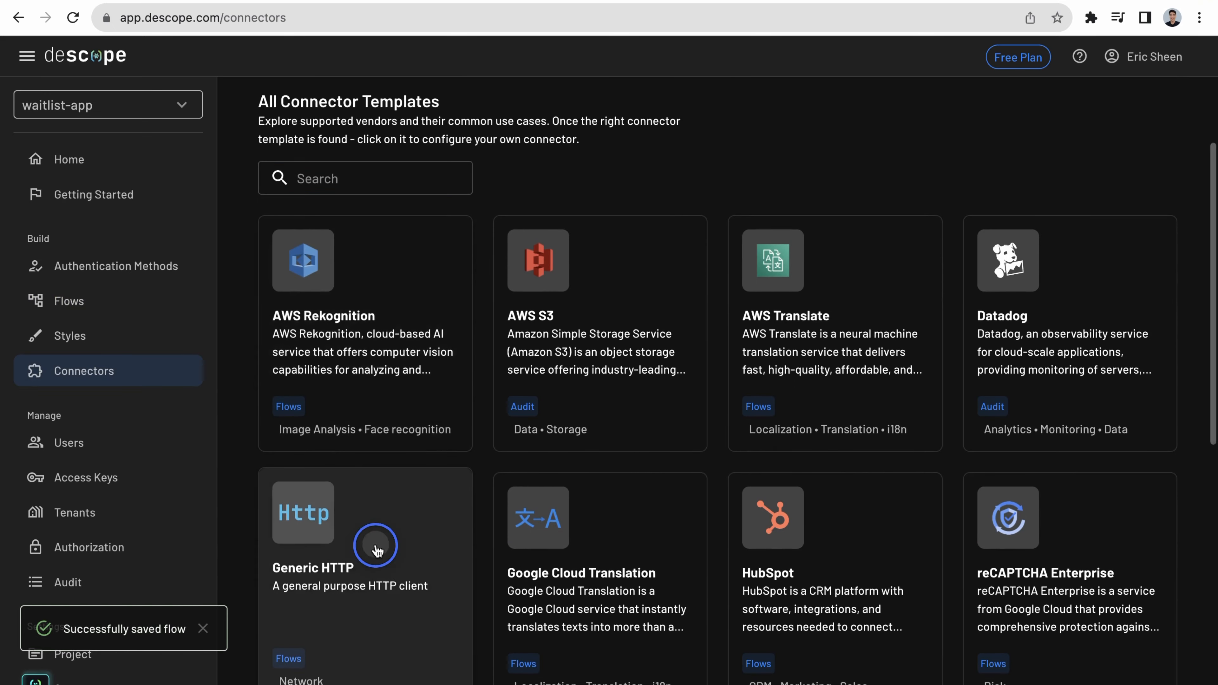
{"action": "scroll", "coordinate": [408, 376], "scroll_direction": "up", "scroll_amount": 3}
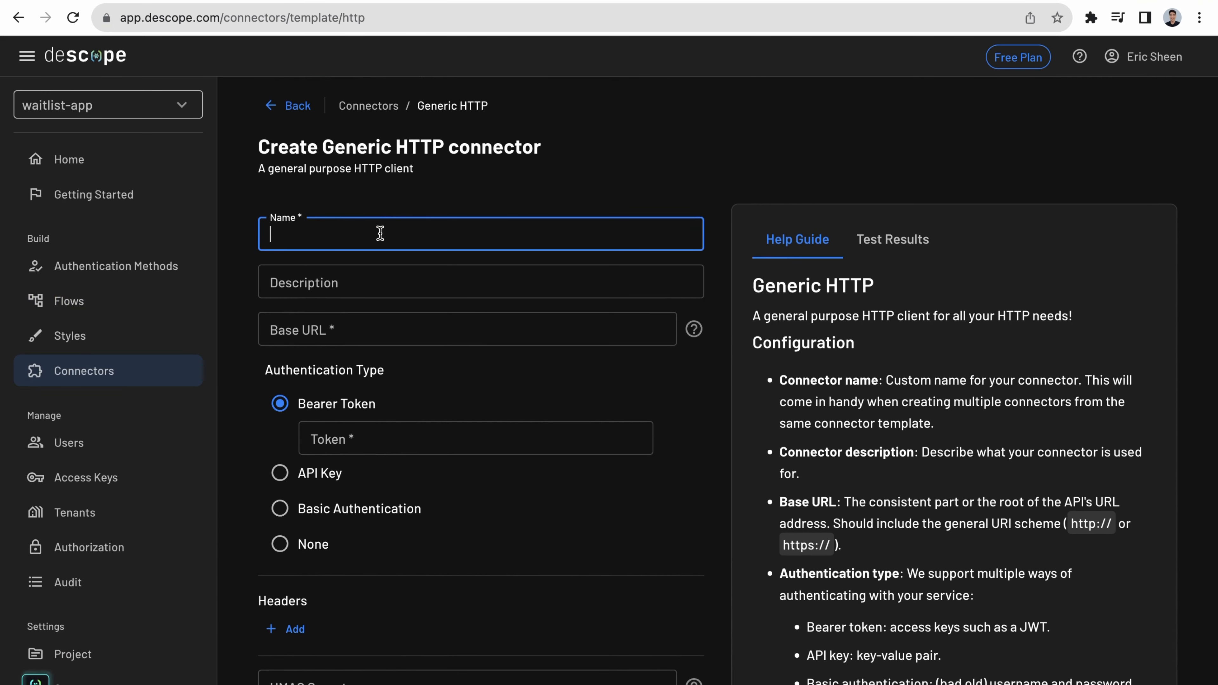
{"action": "left_click", "coordinate": [370, 231]}
{"action": "type", "text": "add user to airtable"}
{"action": "left_click", "coordinate": [355, 330]}
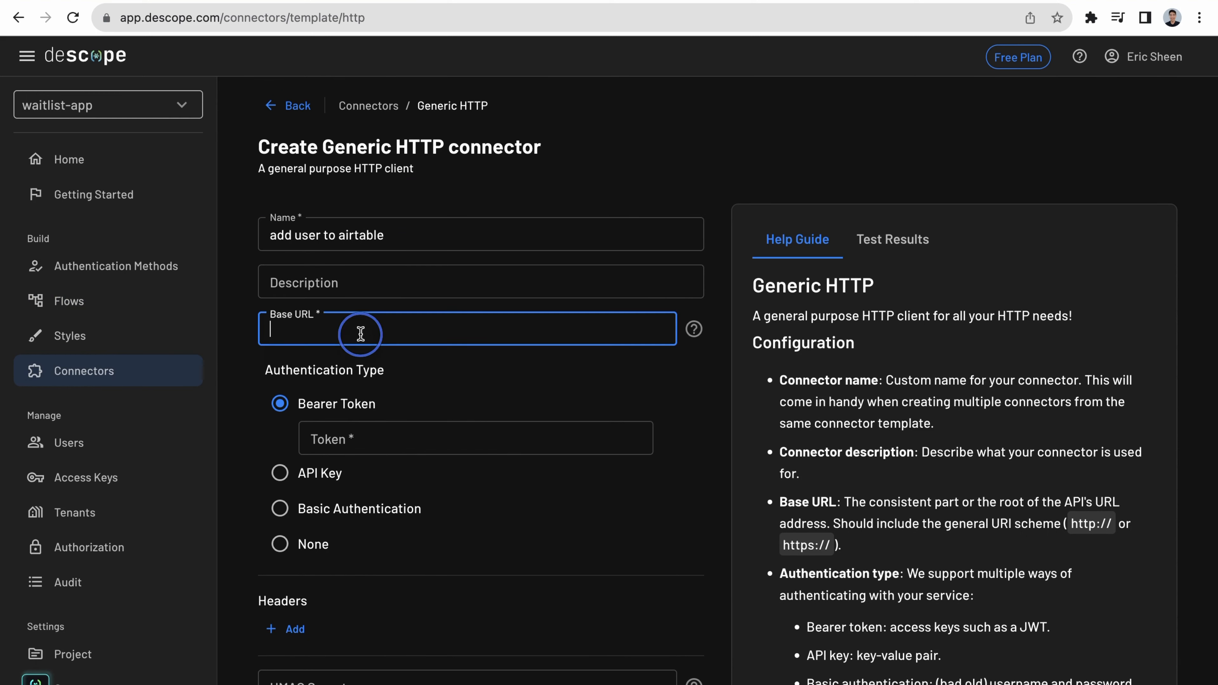
{"action": "left_click", "coordinate": [607, 4]}
{"action": "left_click", "coordinate": [567, 11]}
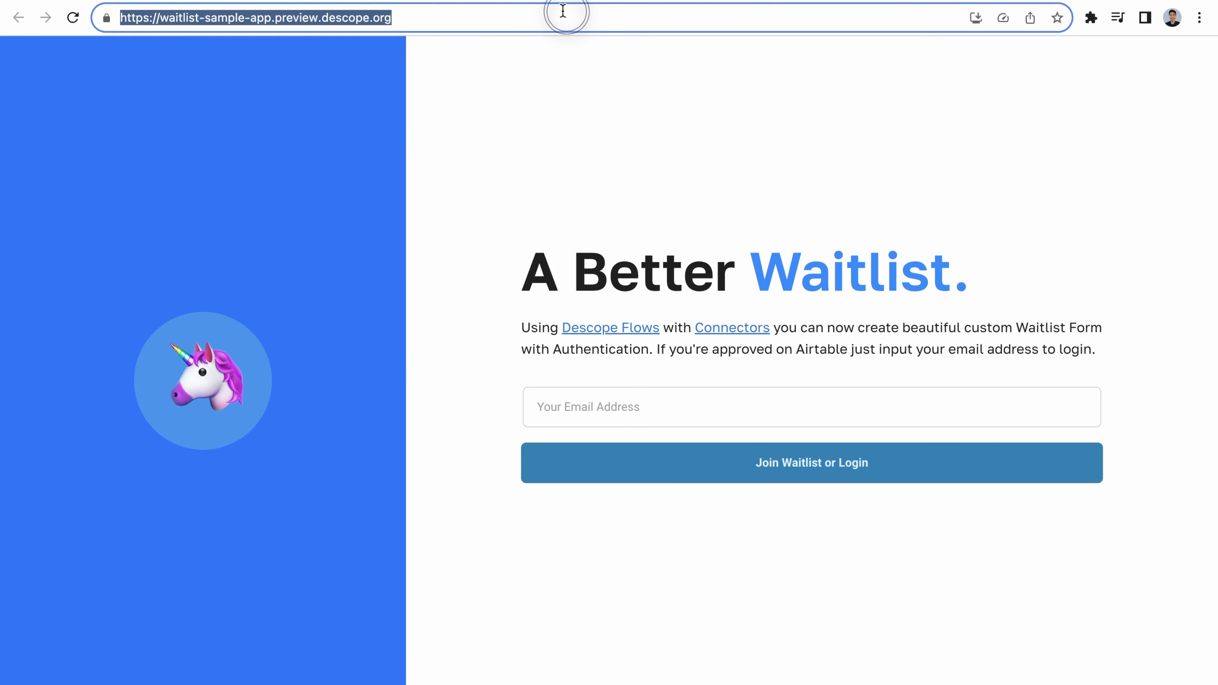
{"action": "key", "text": "super+c"}
{"action": "left_click", "coordinate": [504, 5]}
{"action": "key", "text": "super+v"}
Append api/add_user/ to the Base URL, set authentication to None, test, and create the connector
{"action": "scroll", "coordinate": [440, 336], "scroll_direction": "down", "scroll_amount": 1}
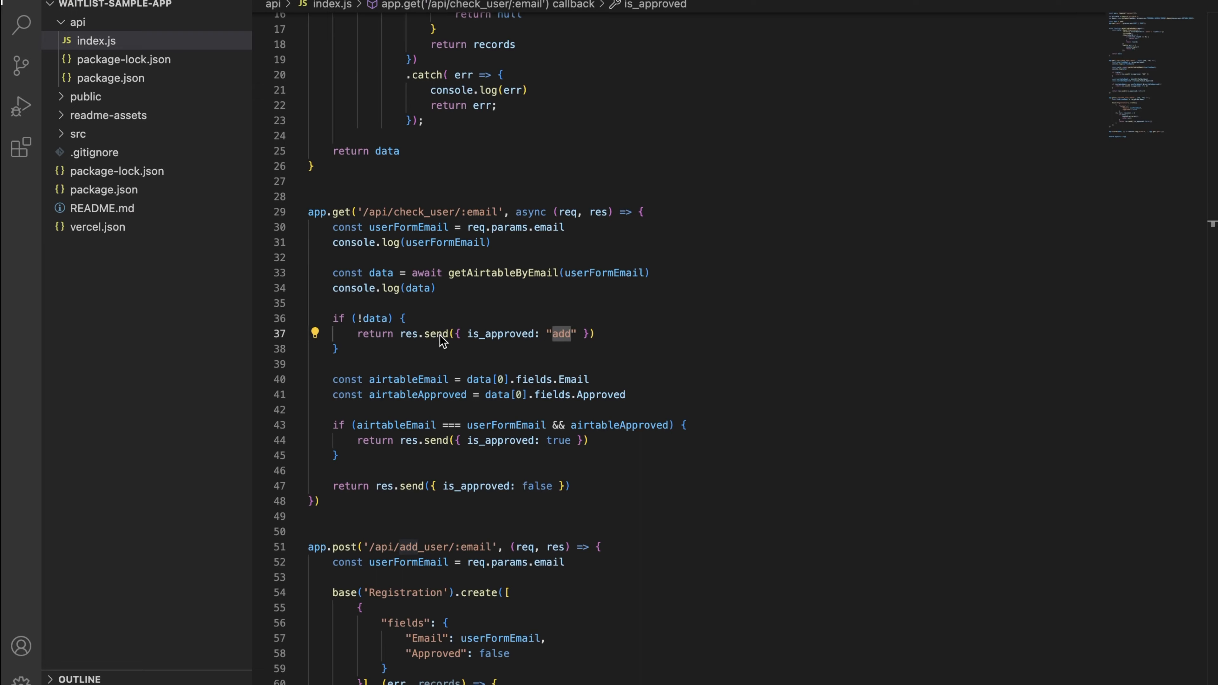
{"action": "scroll", "coordinate": [463, 378], "scroll_direction": "down", "scroll_amount": 5}
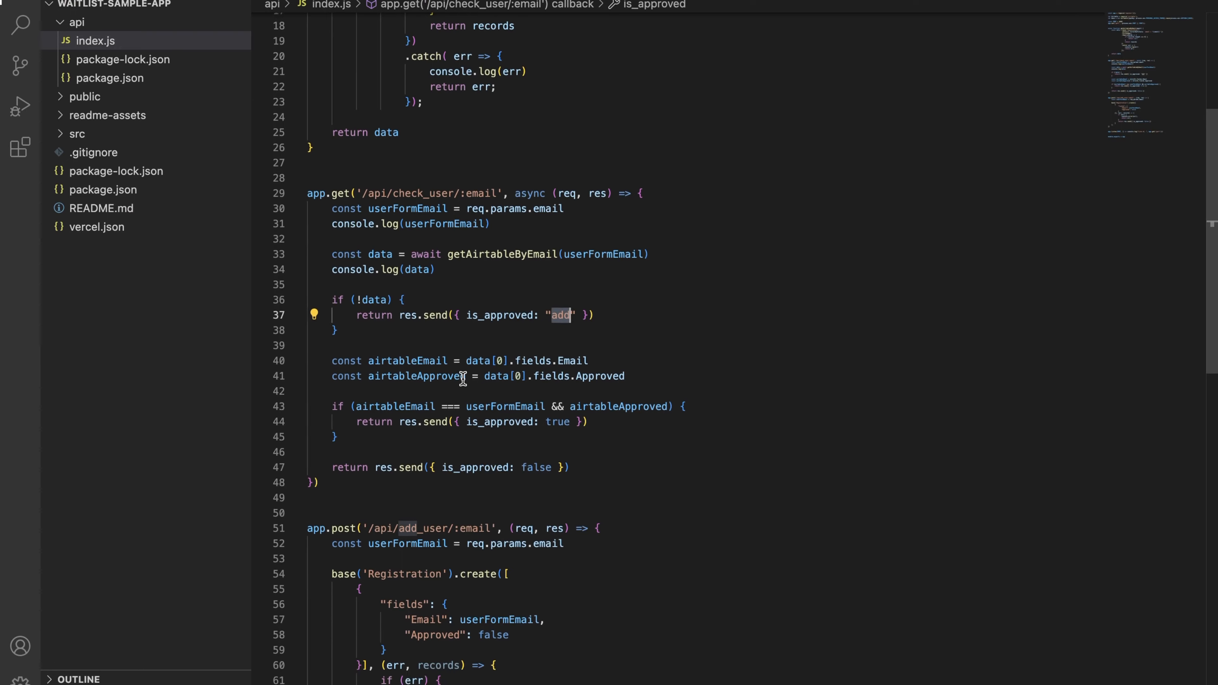
{"action": "left_click_drag", "start_coordinate": [454, 398], "coordinate": [371, 403]}
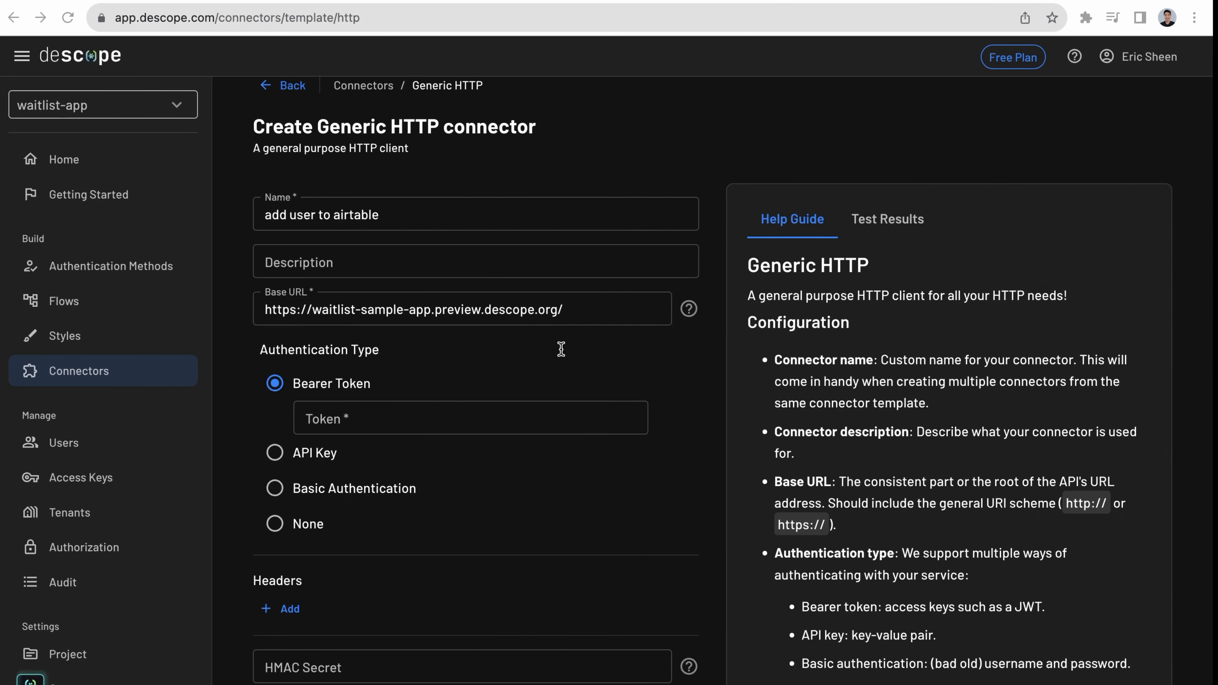
{"action": "left_click", "coordinate": [585, 314]}
{"action": "key", "text": "super+v"}
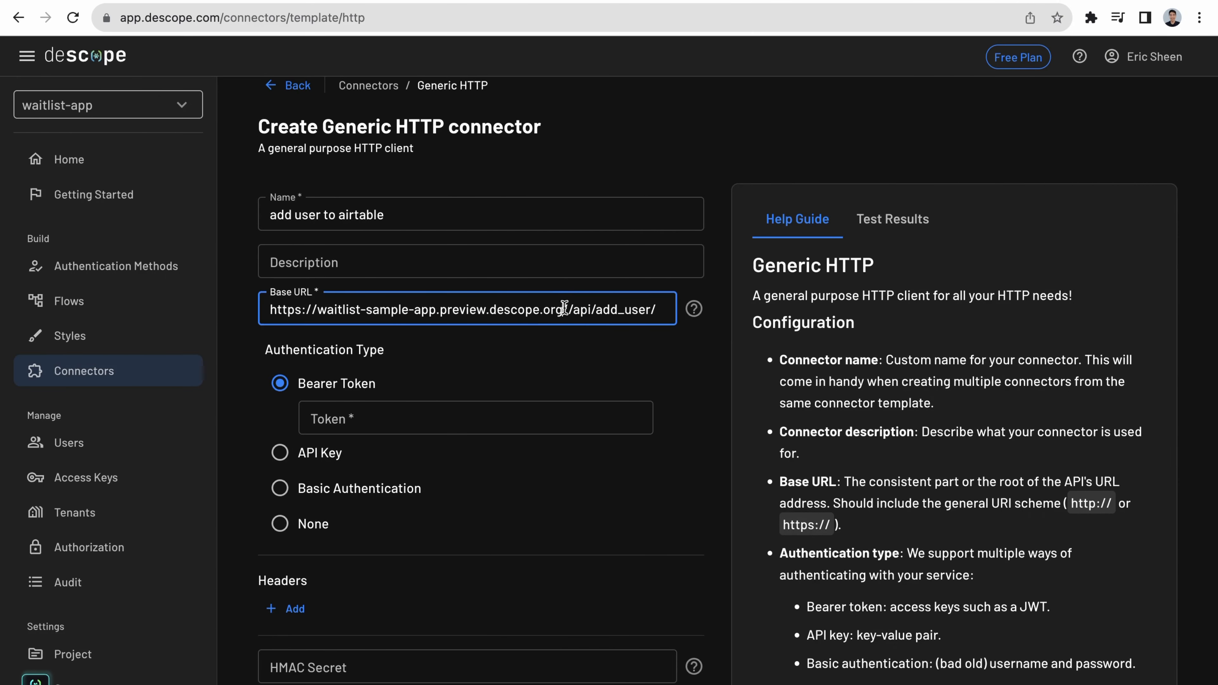
{"action": "left_click", "coordinate": [280, 523]}
{"action": "scroll", "coordinate": [280, 522], "scroll_direction": "down", "scroll_amount": 3}
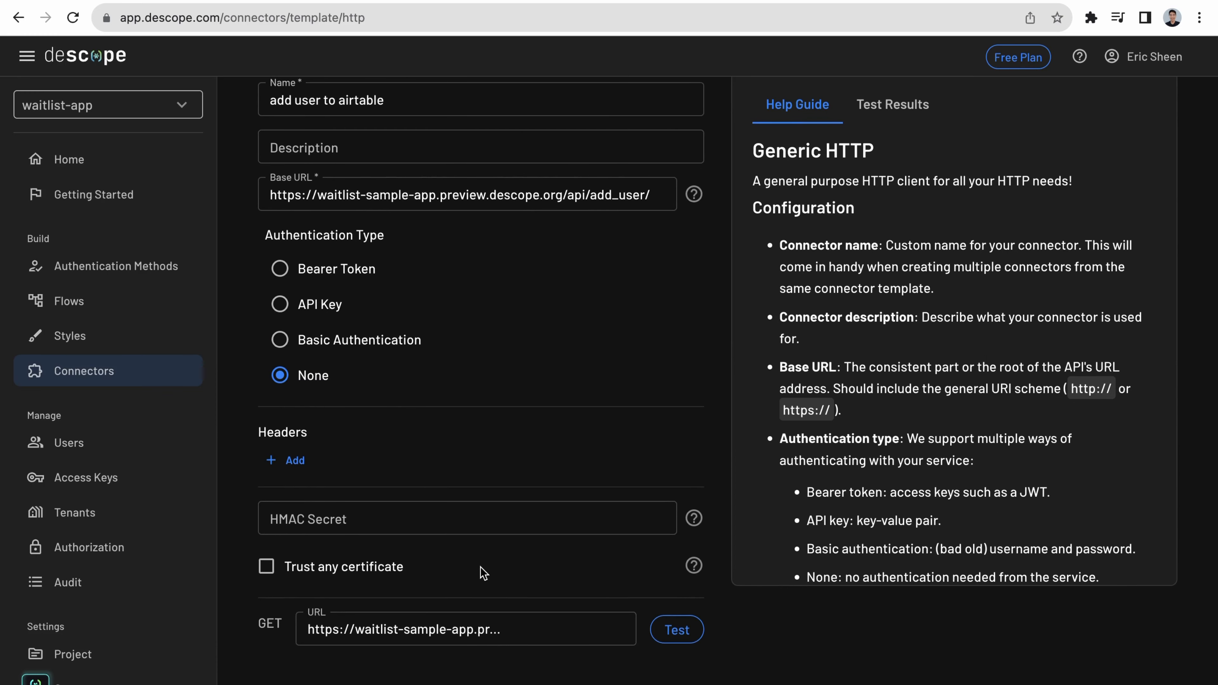
{"action": "scroll", "coordinate": [480, 568], "scroll_direction": "up", "scroll_amount": 1}
{"action": "left_click", "coordinate": [676, 662]}
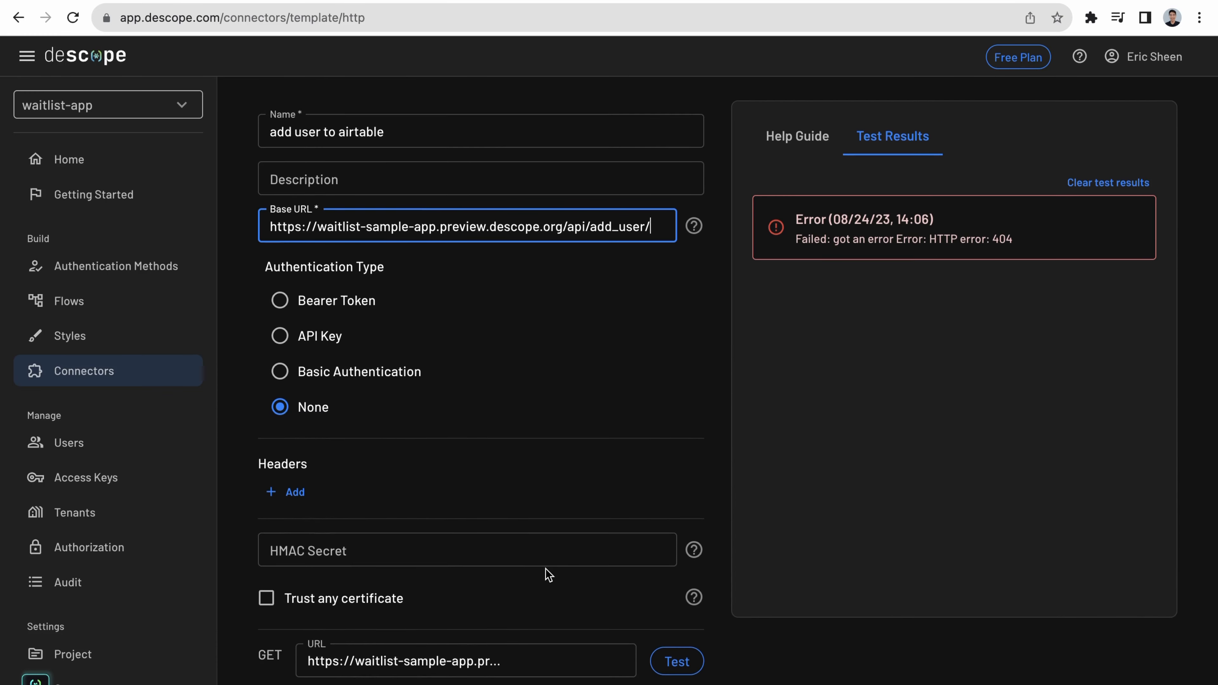
{"action": "scroll", "coordinate": [548, 575], "scroll_direction": "down", "scroll_amount": 1}
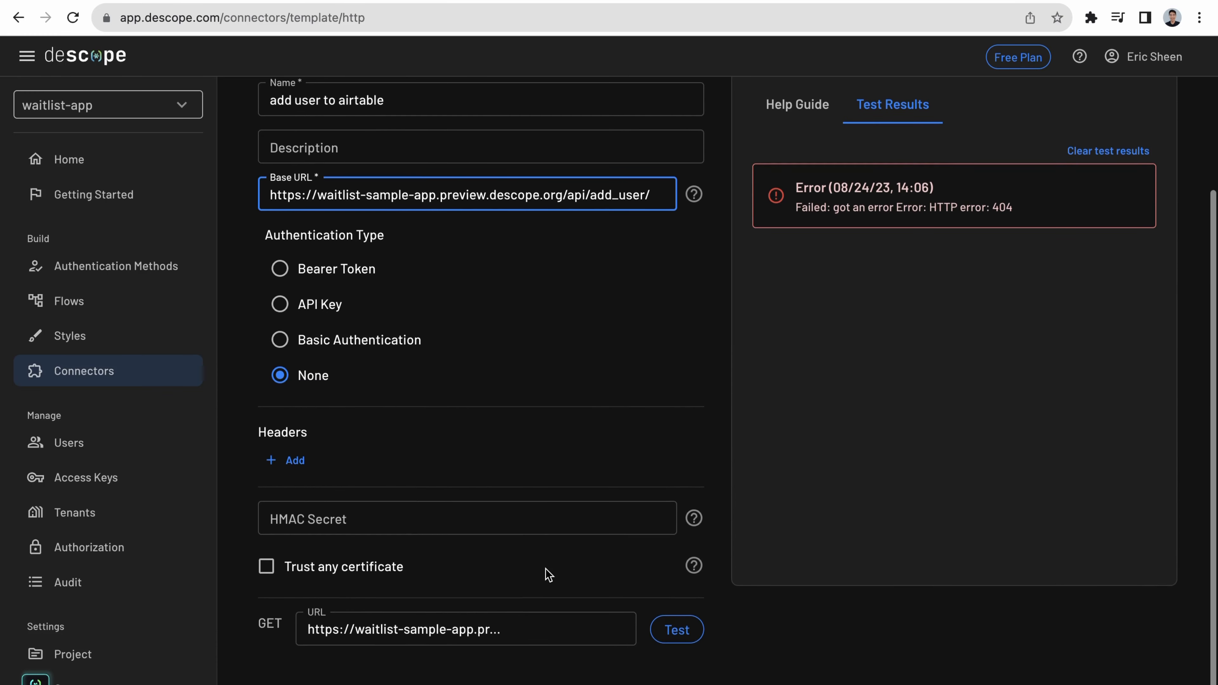
{"action": "key", "text": "Return"}
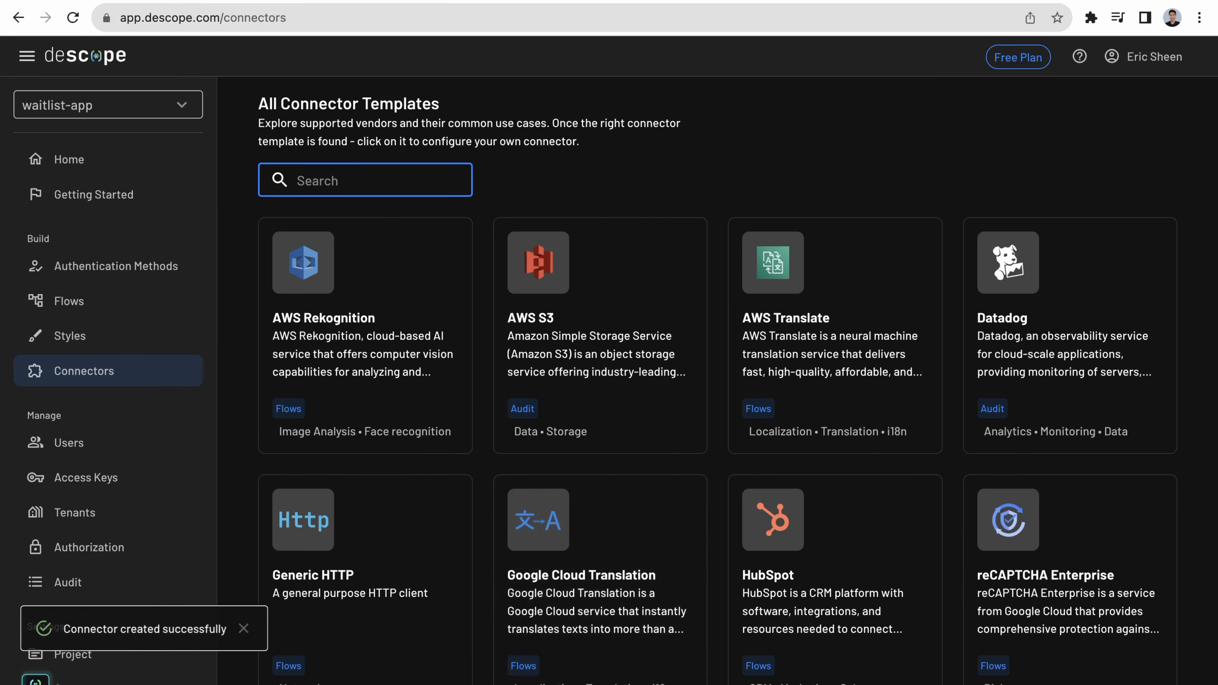
Reopen the waitlist flow and bring up the Generic HTTP GET/POST/PUT/DELETE connector chooser
{"action": "scroll", "coordinate": [382, 351], "scroll_direction": "up", "scroll_amount": 4}
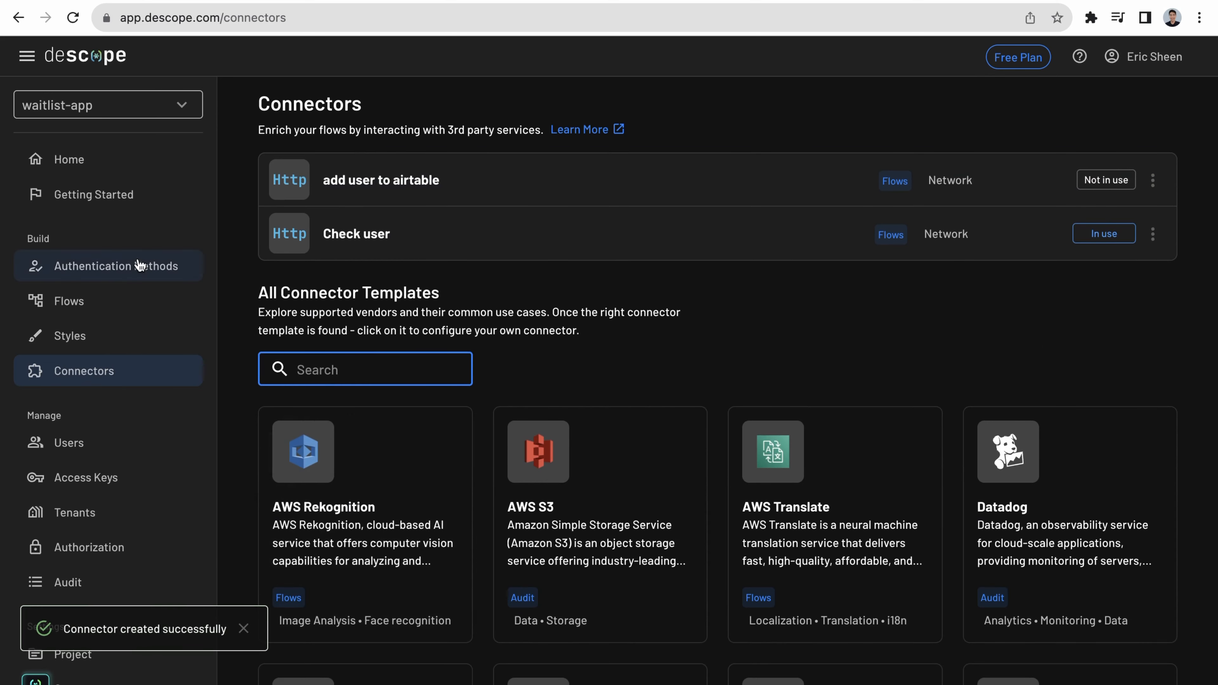
{"action": "left_click", "coordinate": [72, 302]}
{"action": "left_click", "coordinate": [340, 255]}
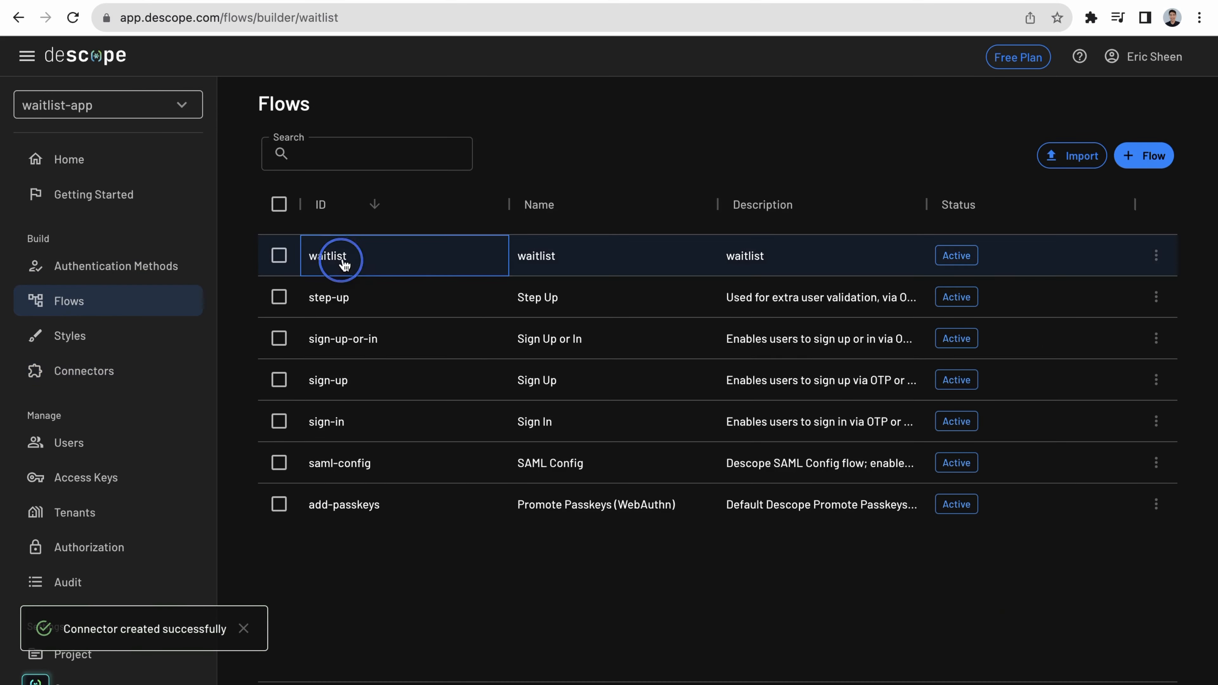
{"action": "scroll", "coordinate": [562, 391], "scroll_direction": "up", "scroll_amount": 3}
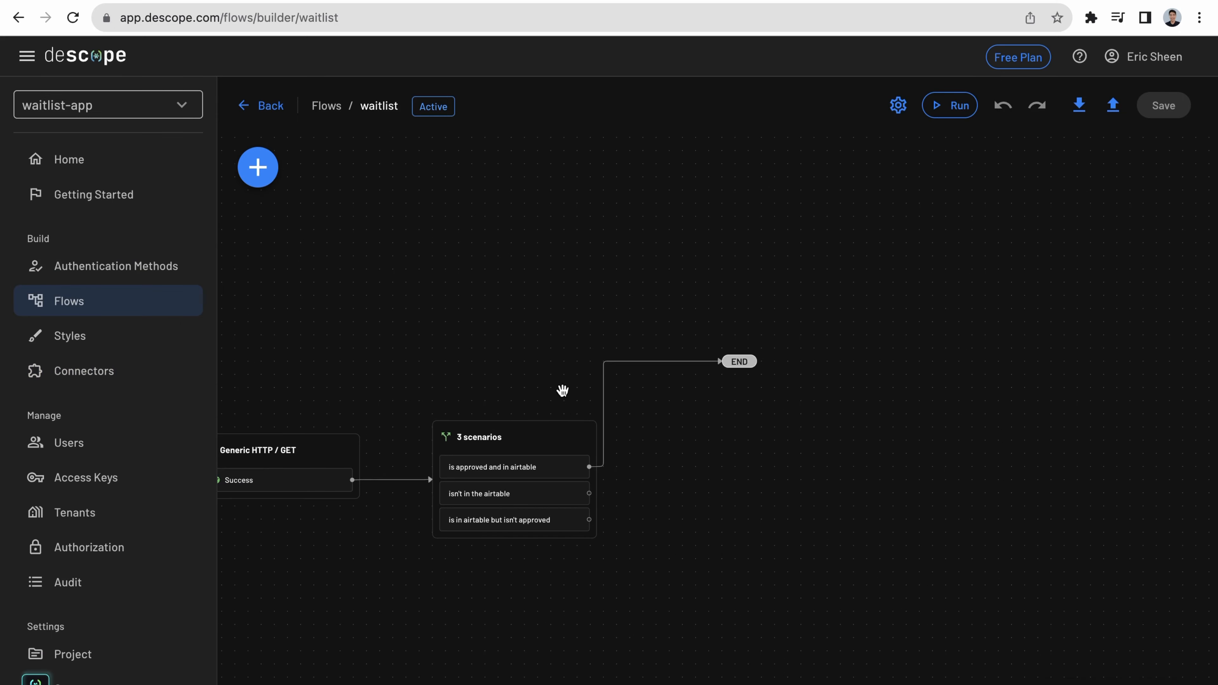
{"action": "scroll", "coordinate": [686, 474], "scroll_direction": "right", "scroll_amount": 2}
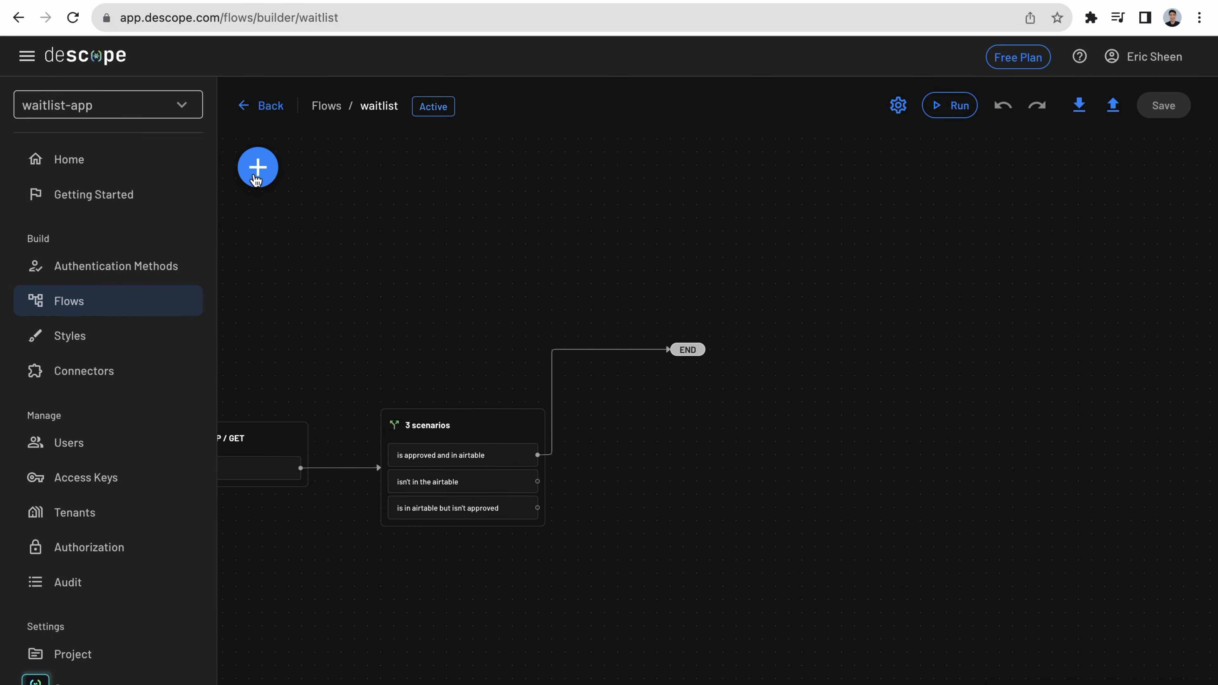
{"action": "left_click", "coordinate": [257, 172]}
{"action": "left_click", "coordinate": [367, 251]}
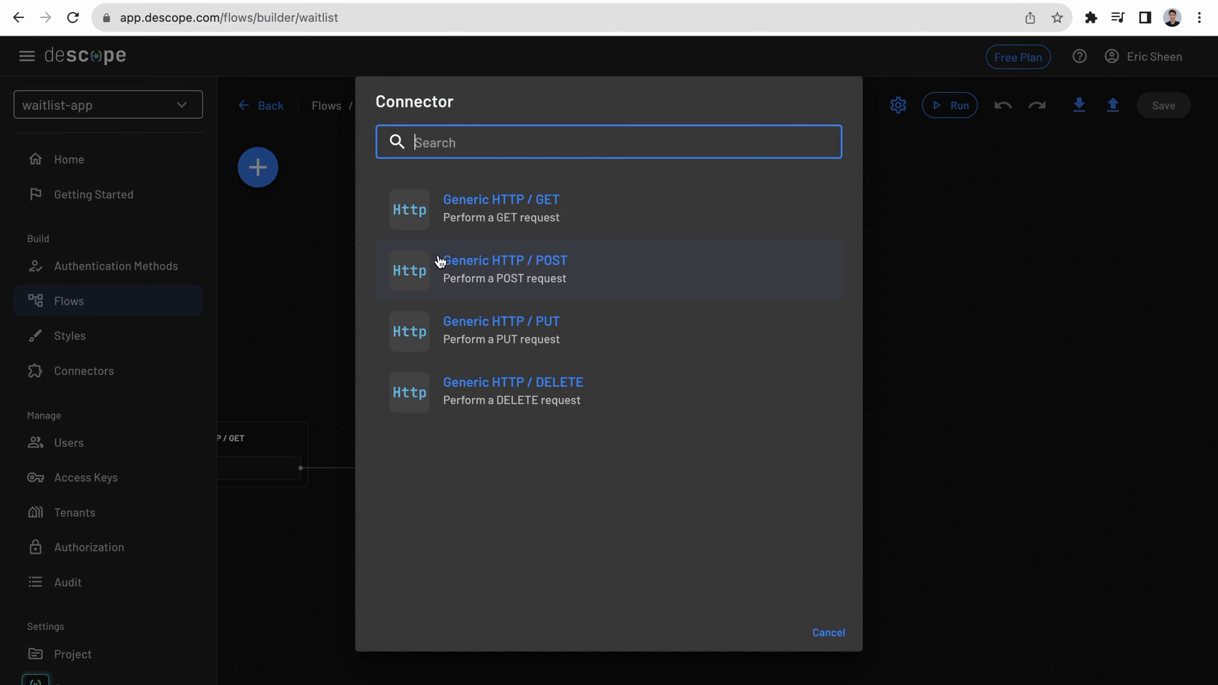
Add a Generic HTTP / POST step for add user to airtable with Endpoint {{user.email}}
{"action": "left_click", "coordinate": [500, 273]}
{"action": "left_click", "coordinate": [680, 462]}
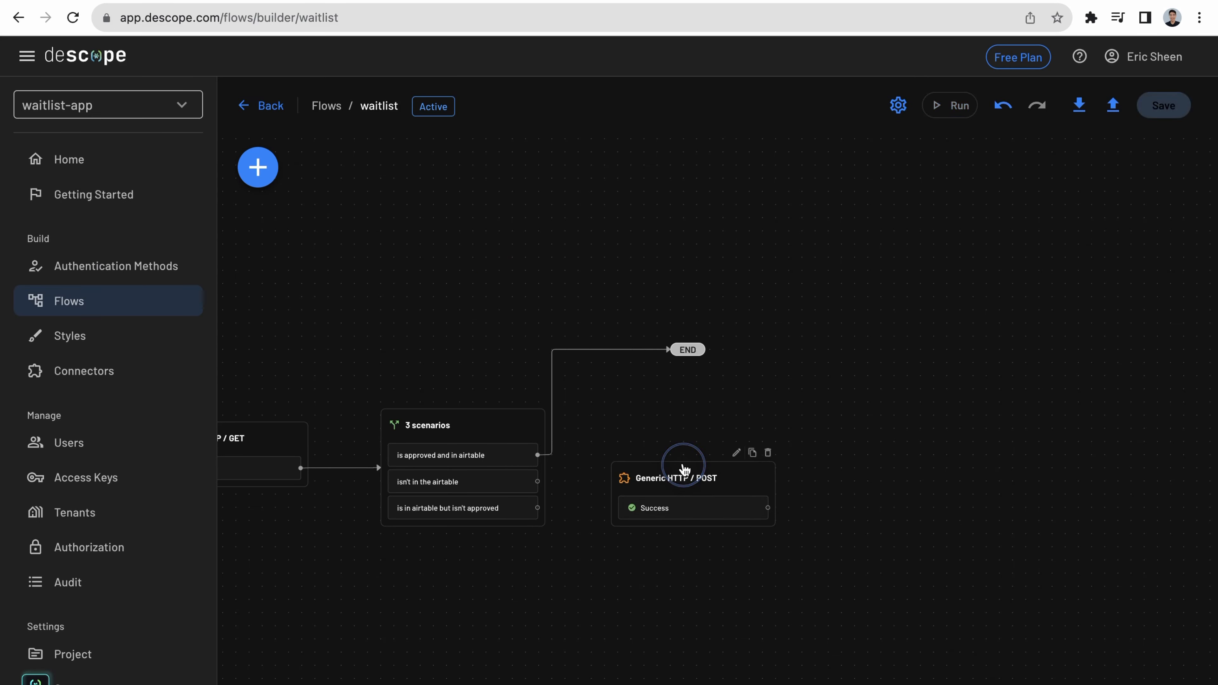
{"action": "triple_click", "coordinate": [462, 304]}
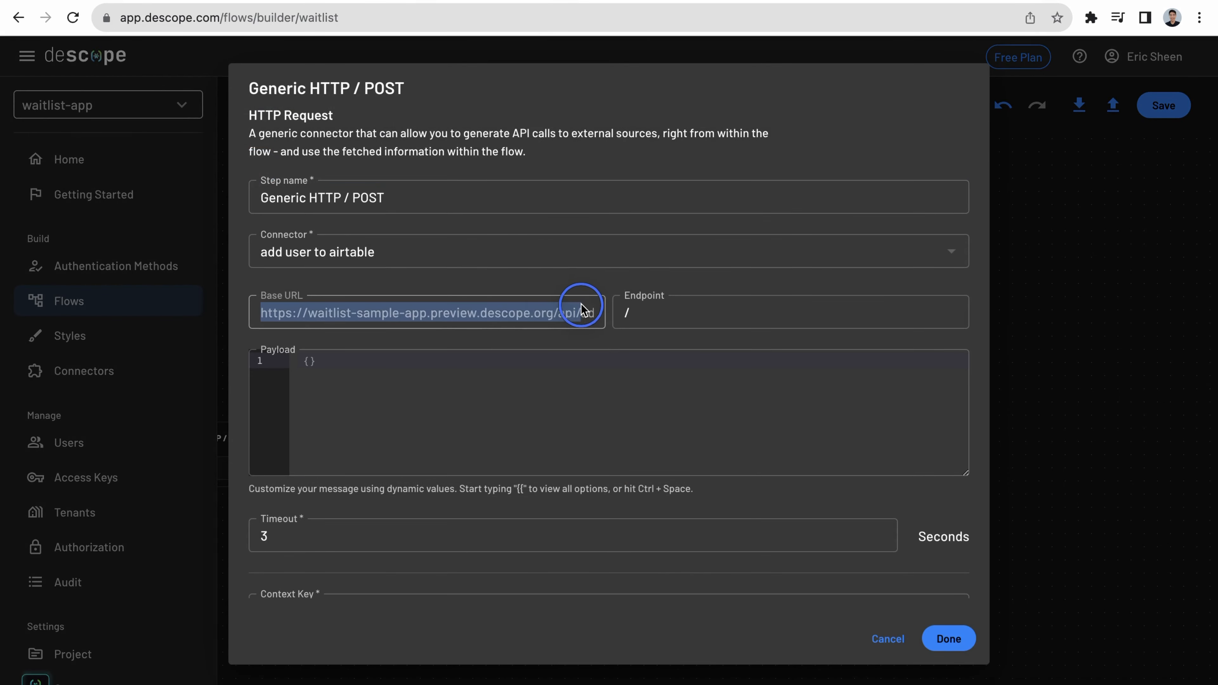
{"action": "left_click", "coordinate": [586, 316]}
{"action": "left_click", "coordinate": [665, 317]}
{"action": "key", "text": "BackSpace"}
{"action": "type", "text": "PP"}
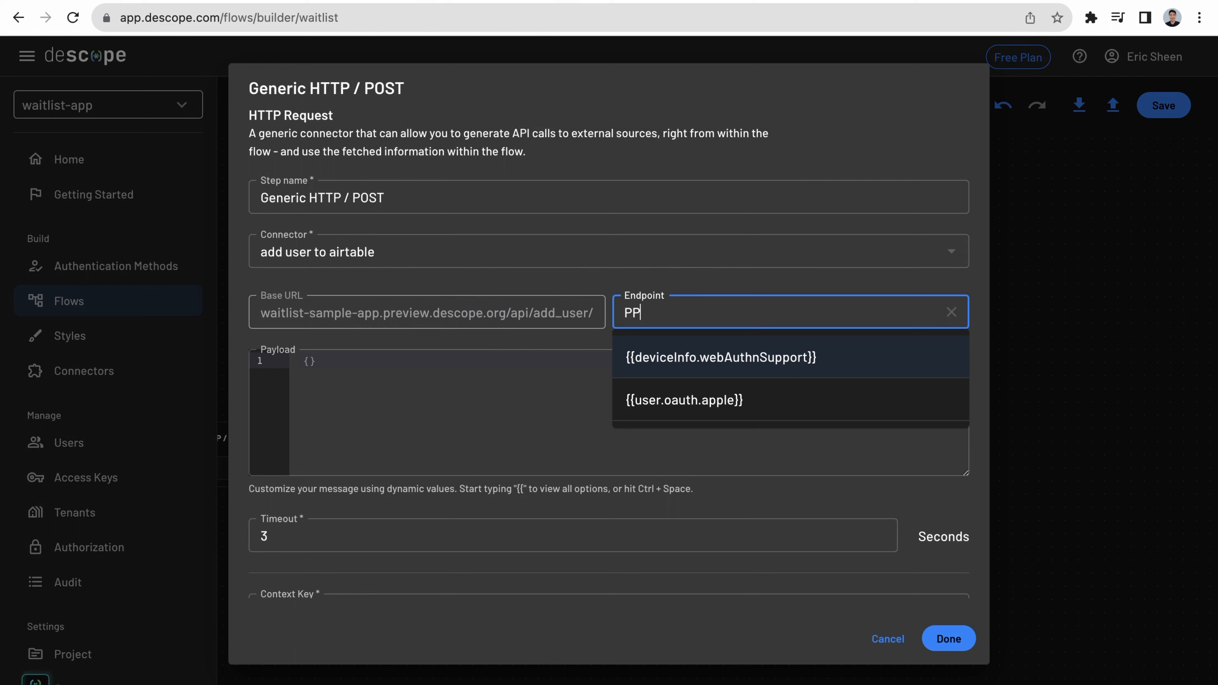
{"action": "key", "text": "BackSpace"}
{"action": "type", "text": "{{"}
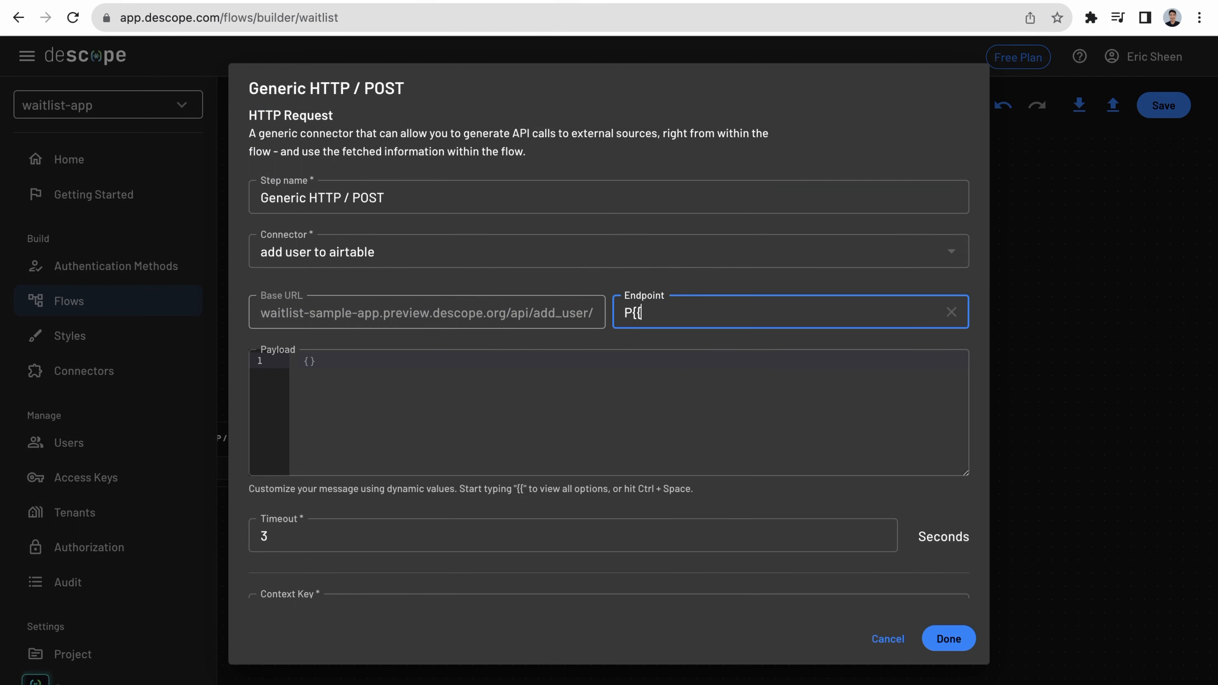
{"action": "type", "text": "{{user"}
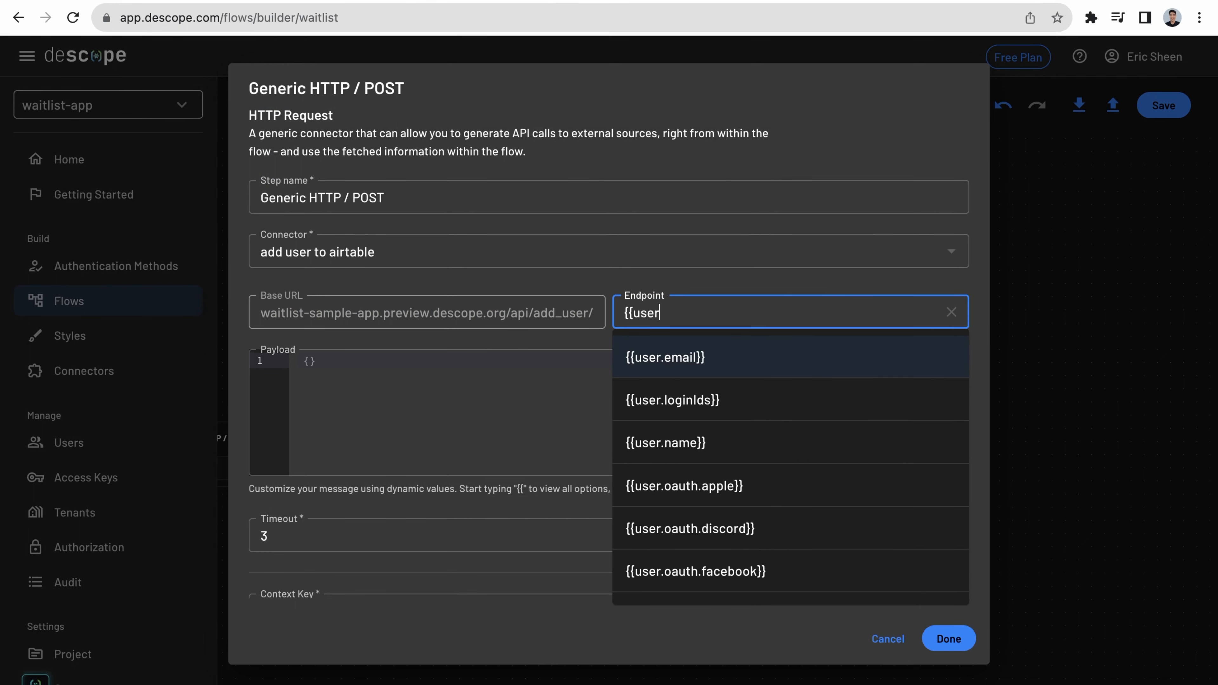
{"action": "left_click", "coordinate": [690, 356]}
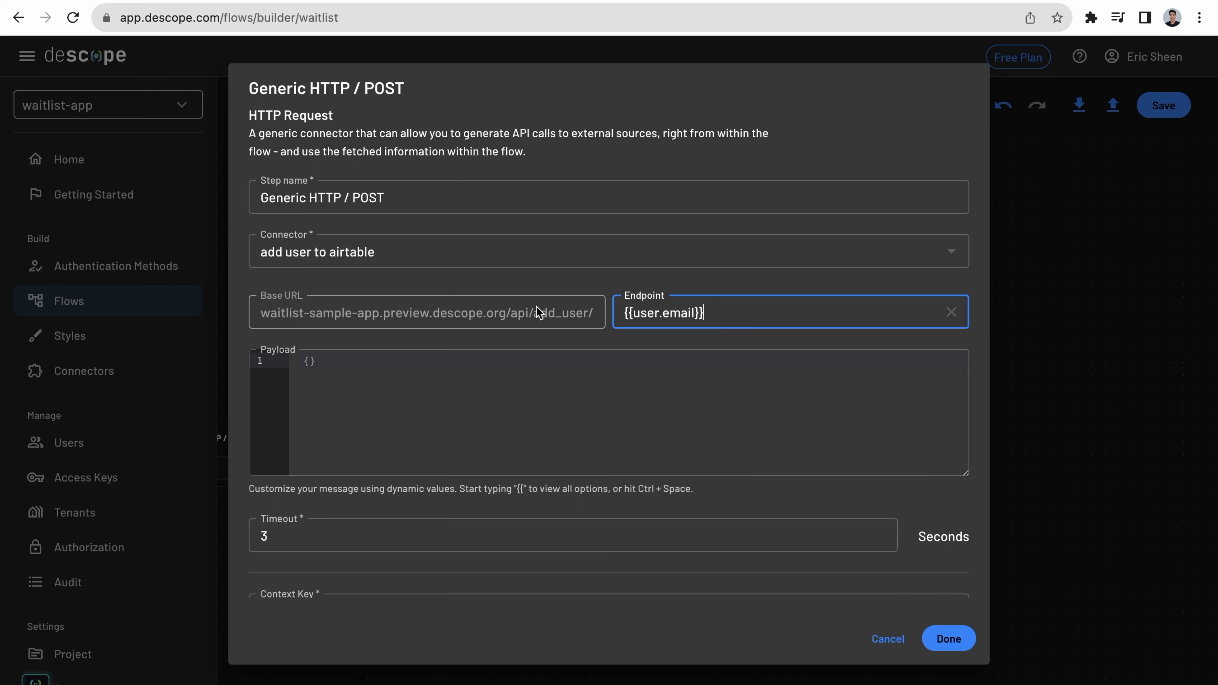
{"action": "scroll", "coordinate": [536, 309], "scroll_direction": "down", "scroll_amount": 3}
{"action": "left_click", "coordinate": [945, 637]}
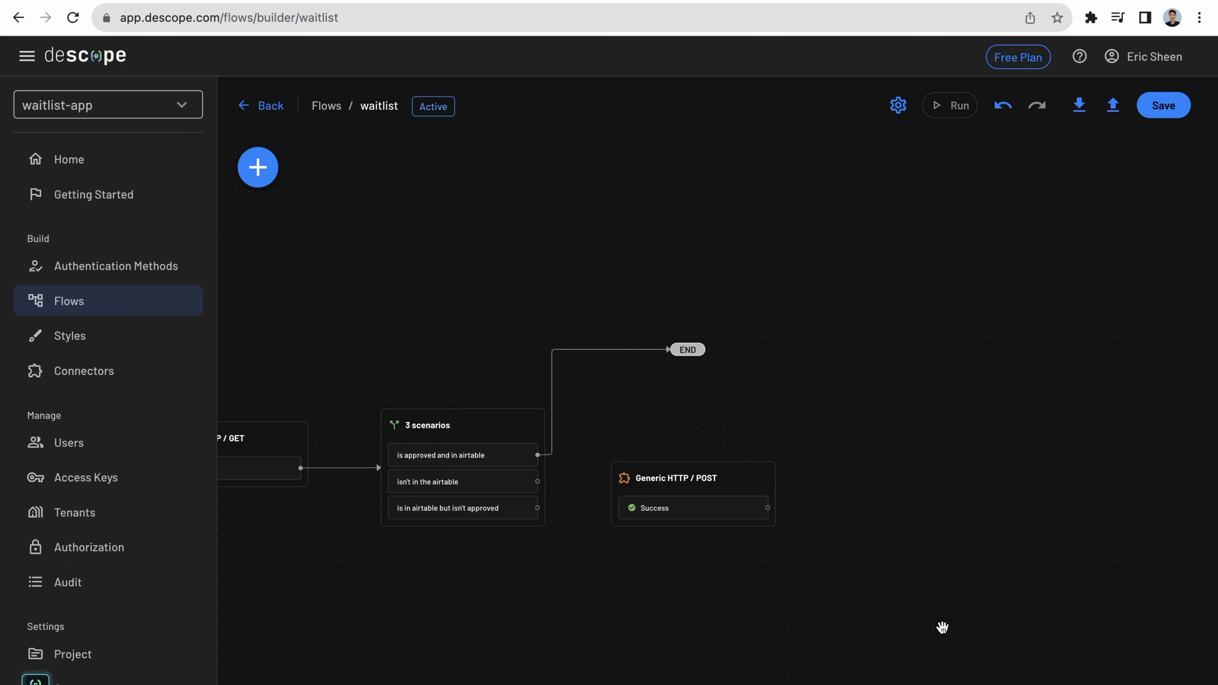
Position the POST step and connect the 'isn't in the airtable' branch into it
{"action": "left_click_drag", "start_coordinate": [703, 481], "coordinate": [717, 461]}
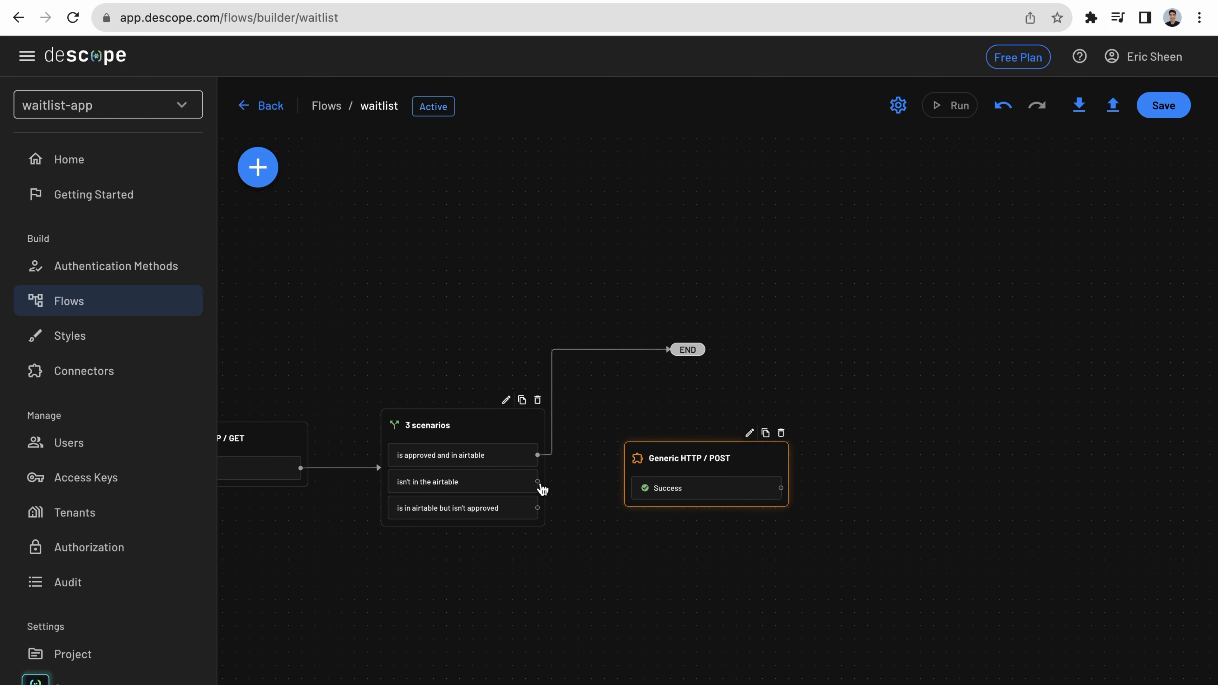
{"action": "left_click_drag", "start_coordinate": [537, 481], "coordinate": [655, 490]}
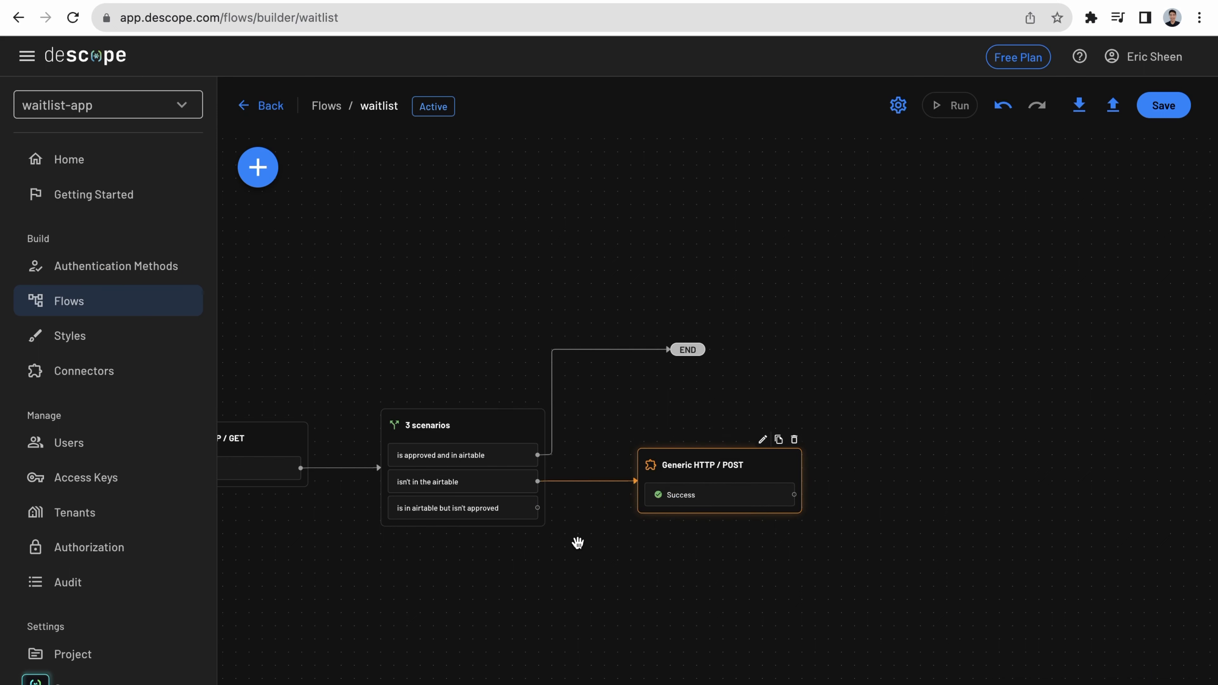
{"action": "left_click", "coordinate": [578, 553]}
{"action": "scroll", "coordinate": [578, 553], "scroll_direction": "right", "scroll_amount": 1}
{"action": "scroll", "coordinate": [578, 553], "scroll_direction": "down", "scroll_amount": 1}
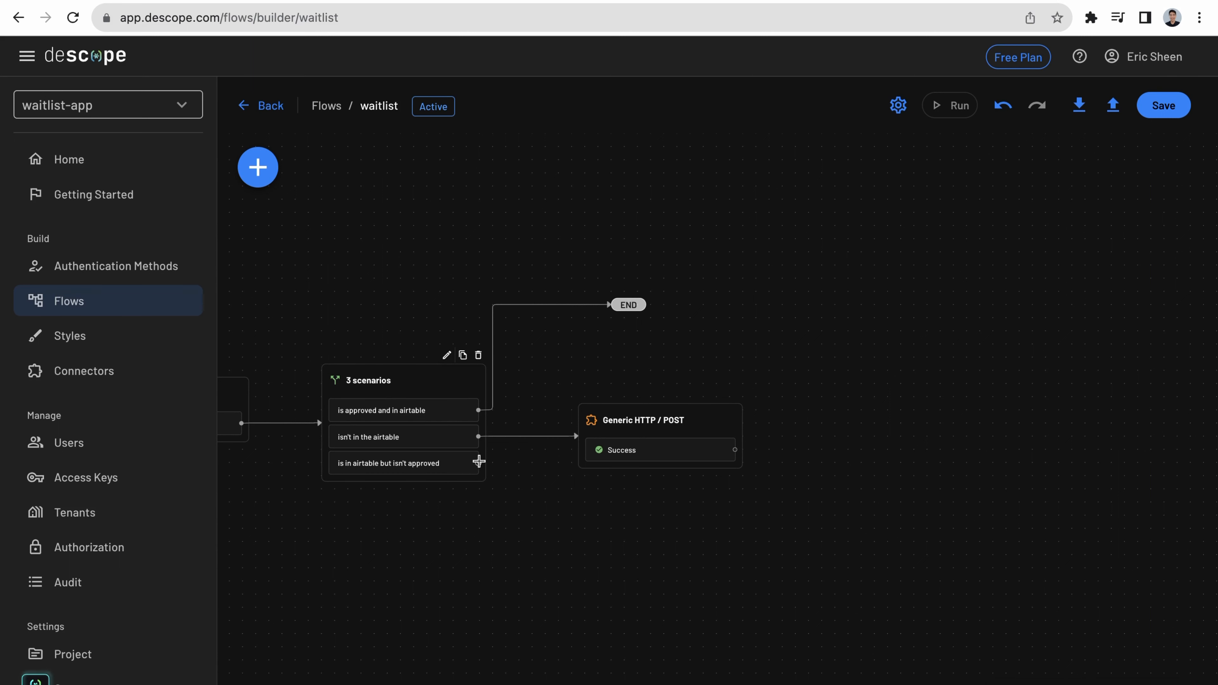
Add a new Screen step to the flow and set its body heading to 'Awaiting Approval'
{"action": "left_click", "coordinate": [255, 172]}
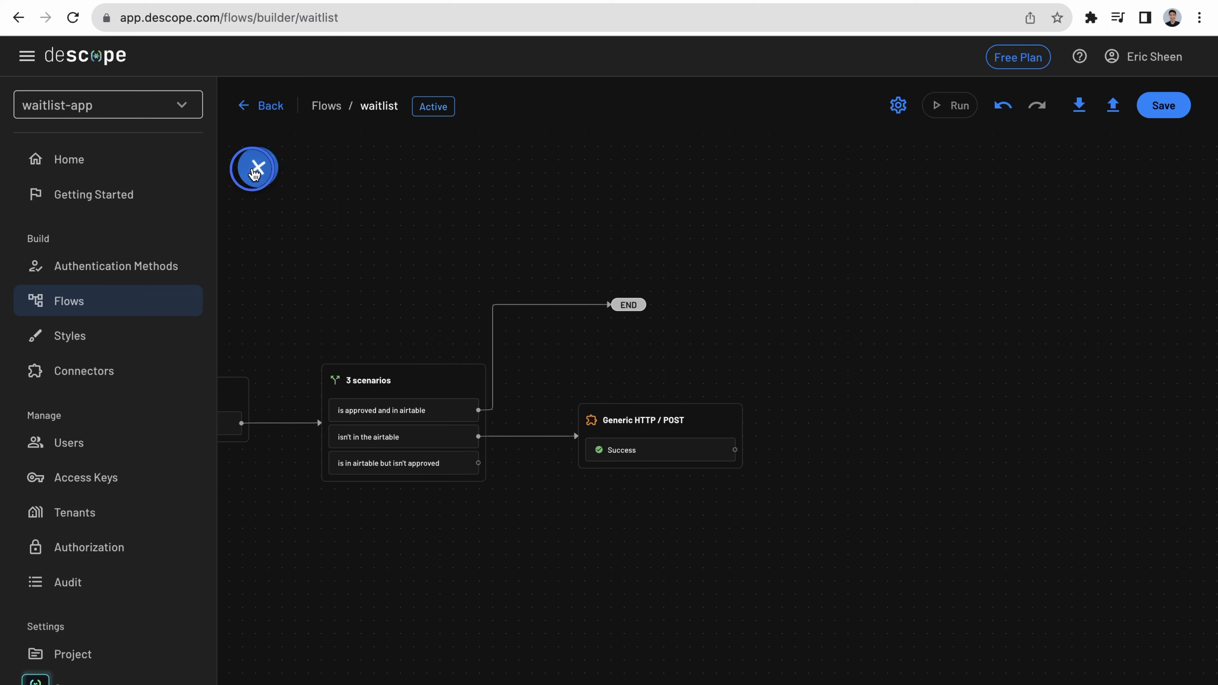
{"action": "left_click_drag", "start_coordinate": [359, 191], "coordinate": [718, 511]}
{"action": "left_click", "coordinate": [704, 517]}
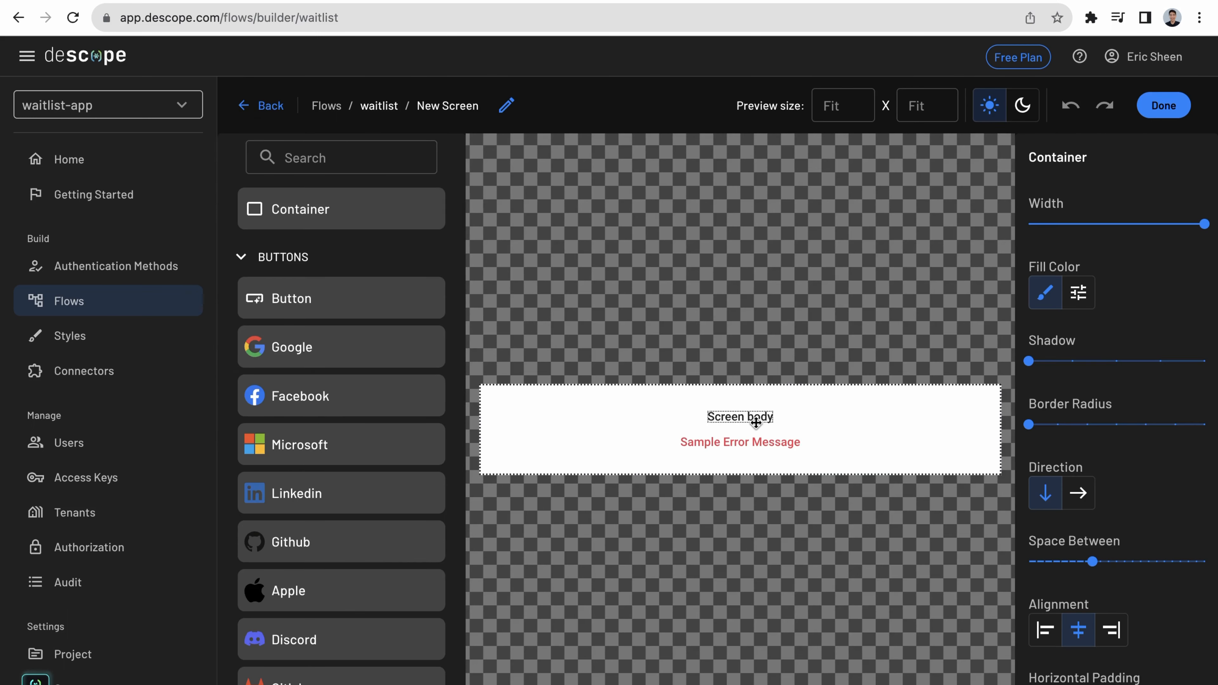
{"action": "left_click", "coordinate": [756, 422]}
{"action": "triple_click", "coordinate": [1073, 194]}
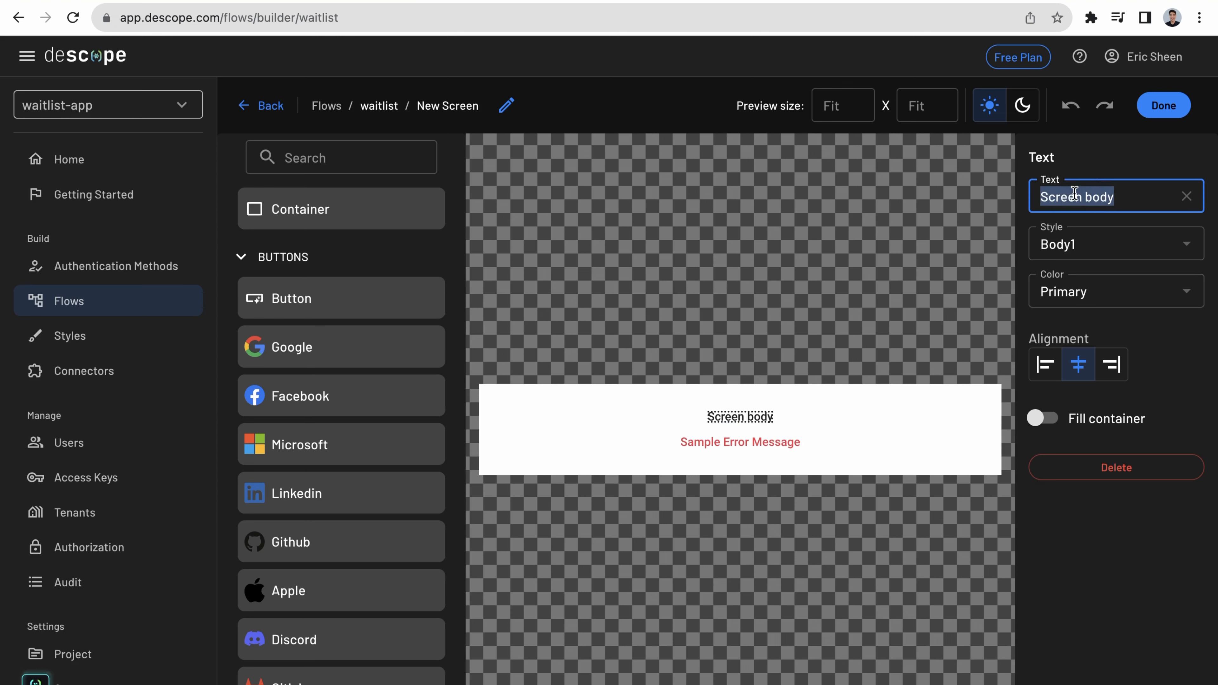
{"action": "type", "text": "Awaiting ap"}
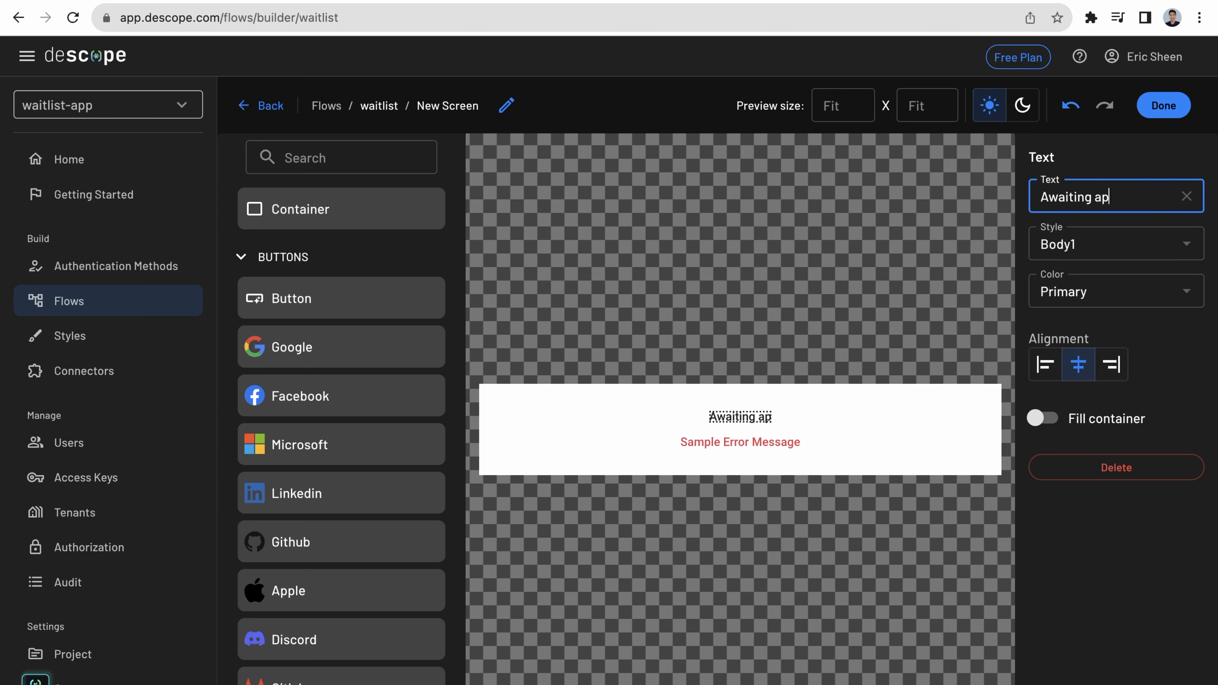
{"action": "type", "text": "proval"}
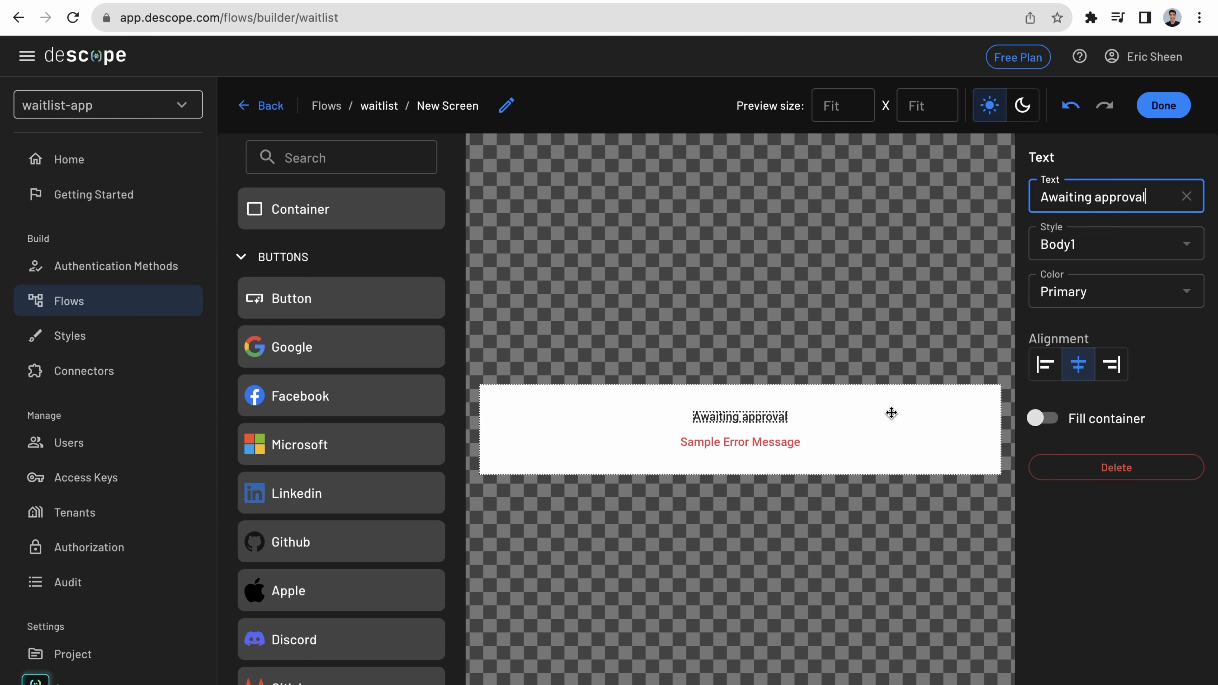
{"action": "left_click", "coordinate": [1102, 196]}
{"action": "key", "text": "BackSpace"}
{"action": "type", "text": "A"}
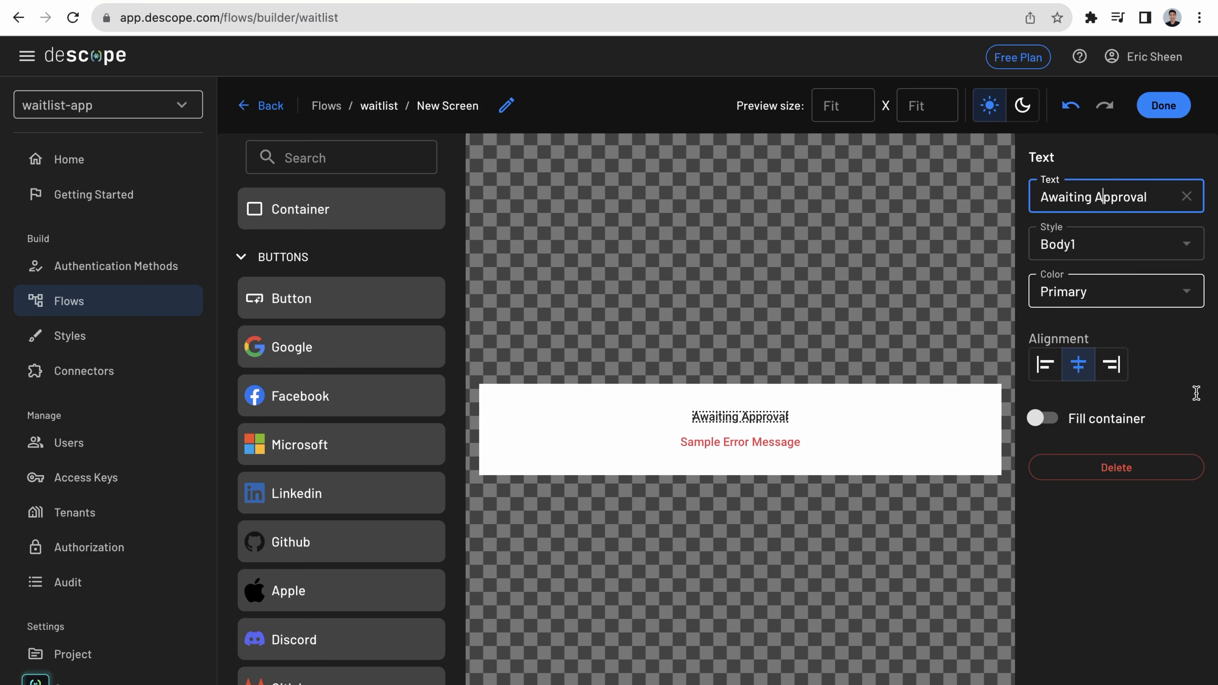
Add a Text component reading 'Please wait until we approve you to login!' below the heading
{"action": "scroll", "coordinate": [373, 299], "scroll_direction": "down", "scroll_amount": 9}
{"action": "scroll", "coordinate": [373, 299], "scroll_direction": "down", "scroll_amount": 5}
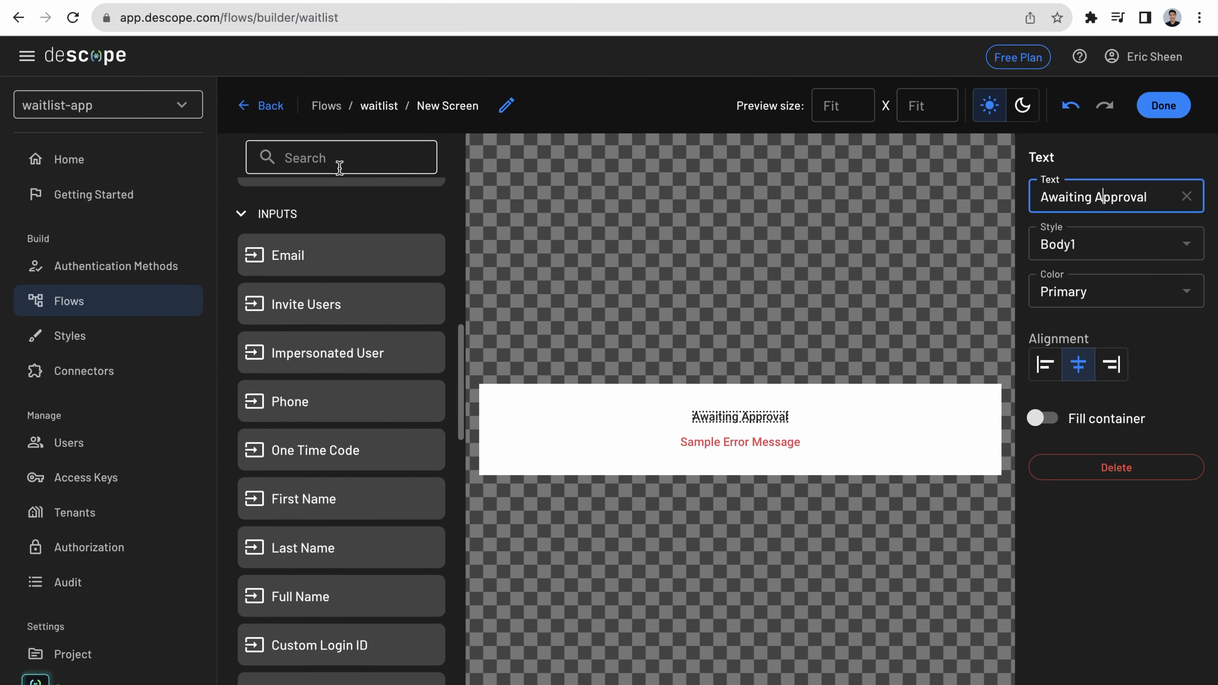
{"action": "left_click", "coordinate": [340, 155]}
{"action": "type", "text": "text"}
{"action": "left_click_drag", "start_coordinate": [317, 331], "coordinate": [677, 426]}
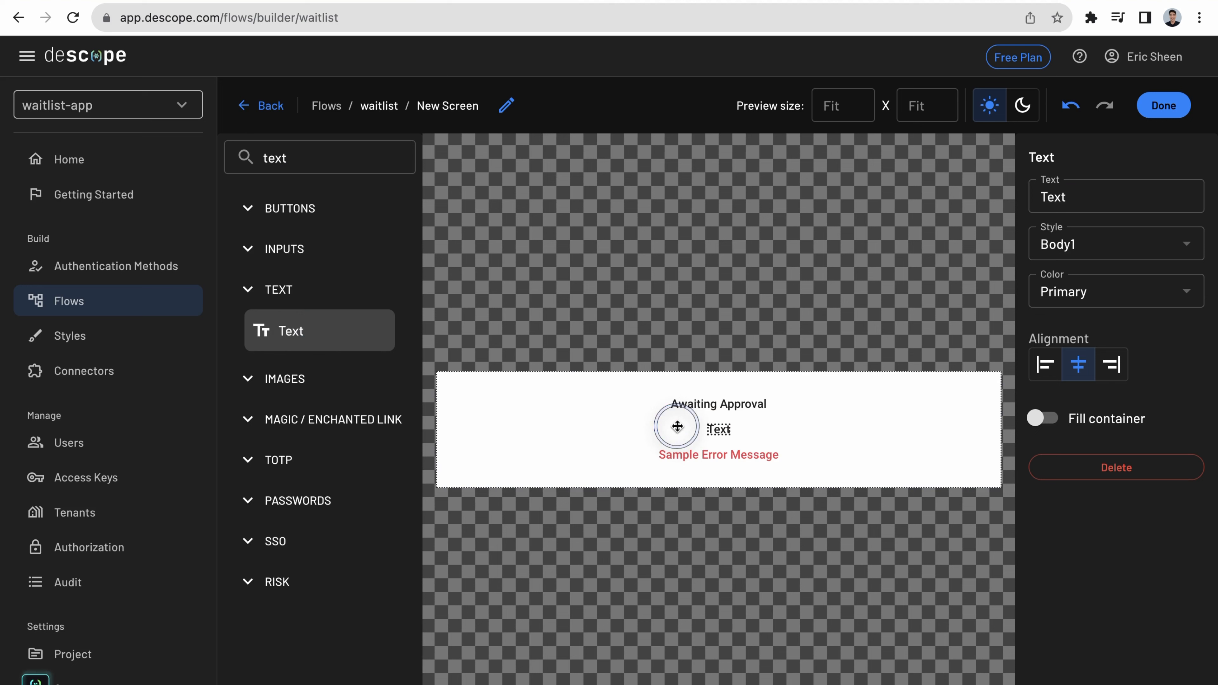
{"action": "double_click", "coordinate": [1085, 197]}
{"action": "type", "text": "Please wait until we approve you to login!"}
{"action": "left_click", "coordinate": [875, 442]}
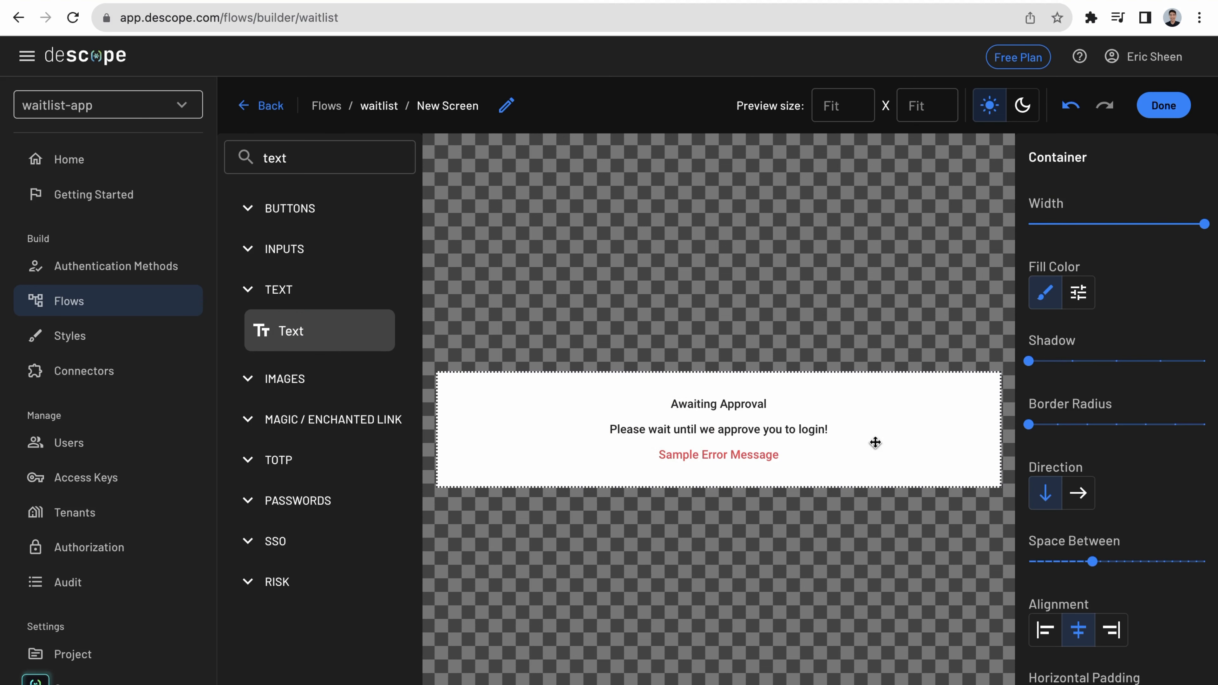
{"action": "left_click", "coordinate": [1164, 106]}
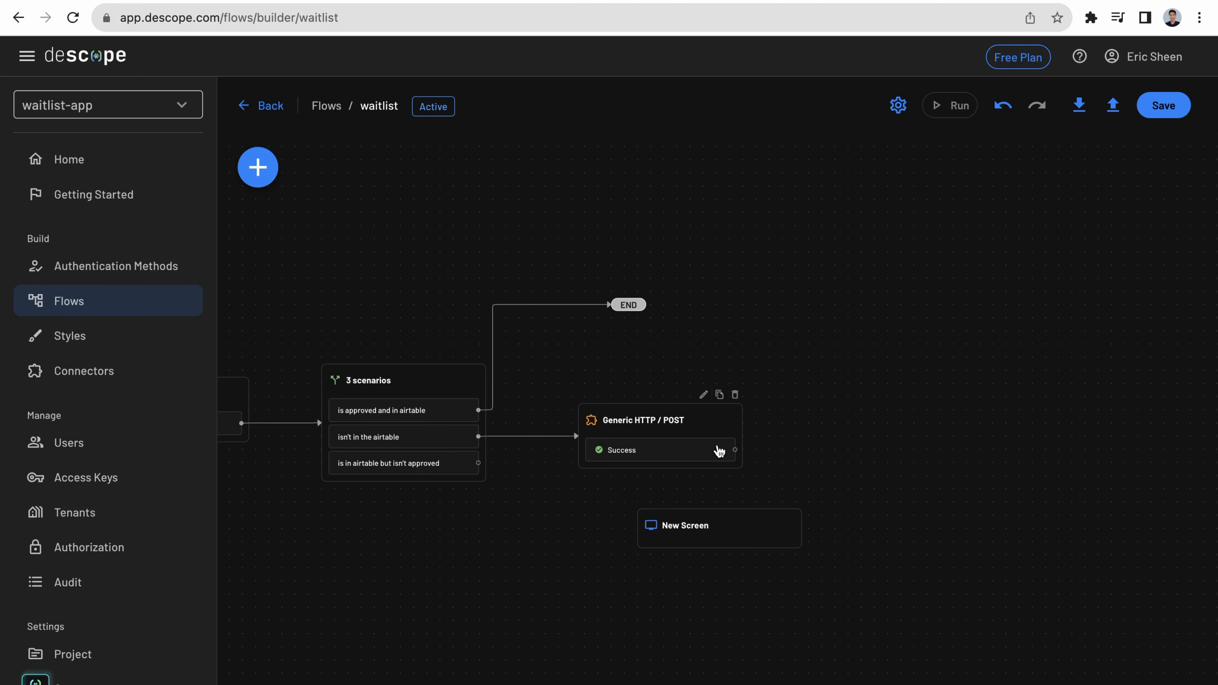
Rename the New Screen to 'Waiting screen'
{"action": "double_click", "coordinate": [718, 542]}
{"action": "left_click", "coordinate": [501, 104]}
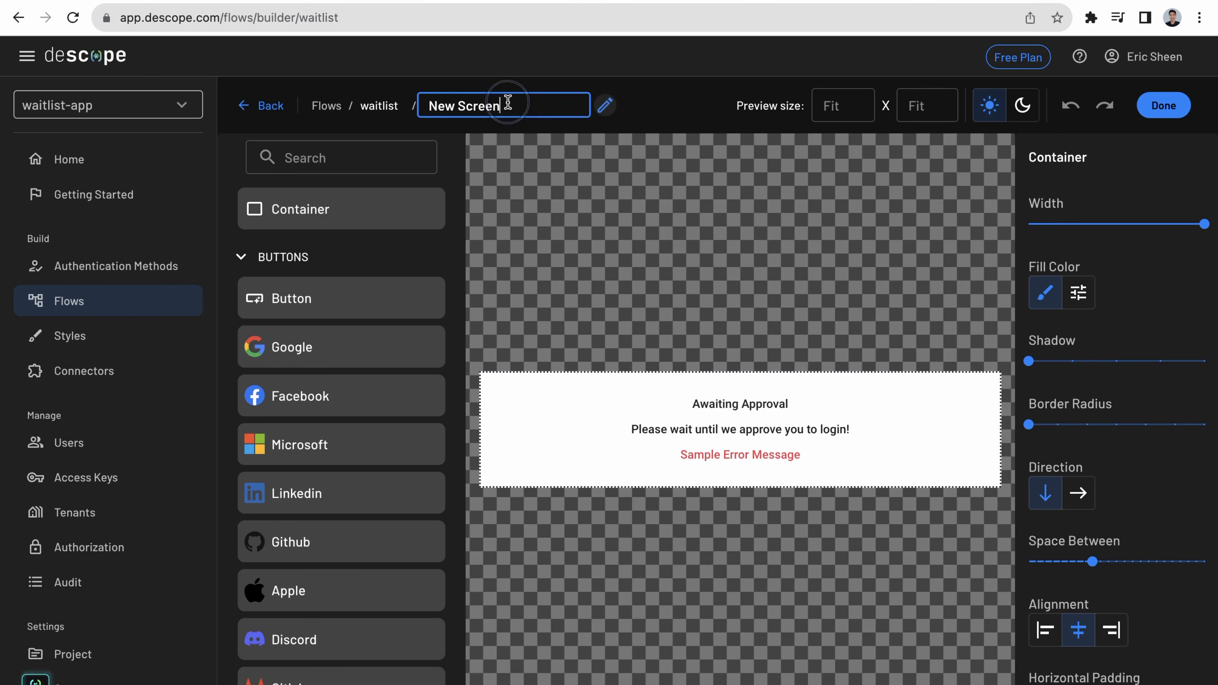
{"action": "type", "text": "Waiting"}
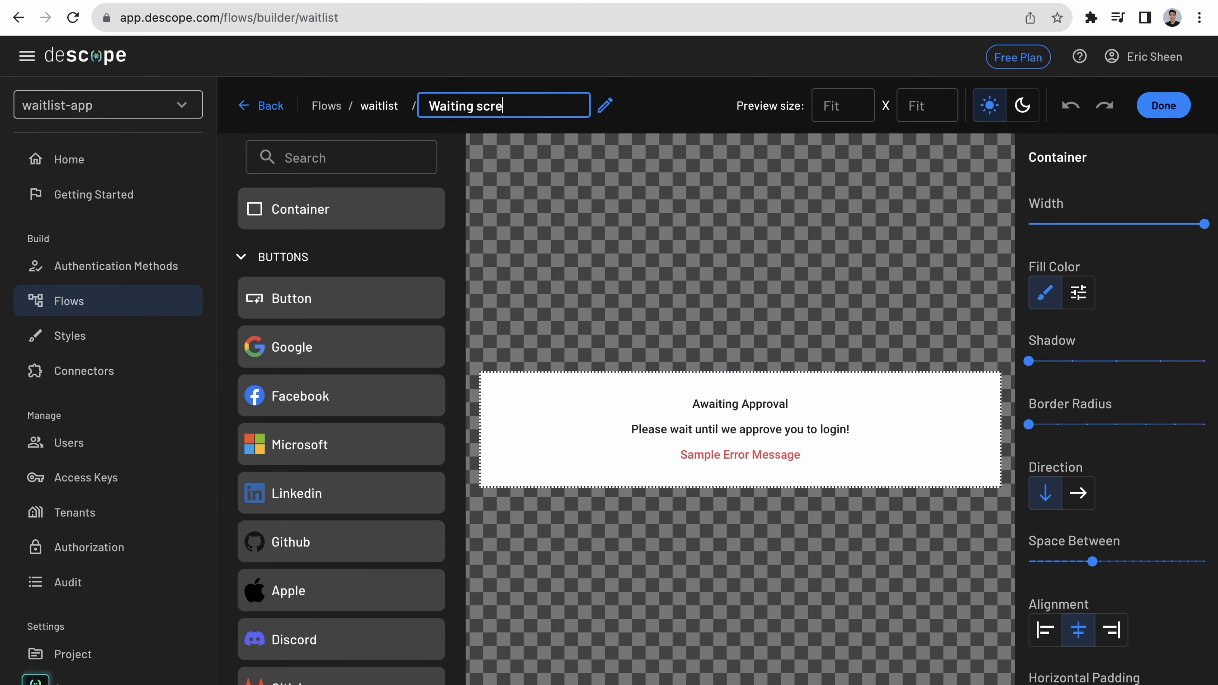
{"action": "left_click", "coordinate": [1158, 108]}
Route the 'is in airtable but isn't approved' branch and POST Success into Waiting screen, then auto-arrange
{"action": "left_click_drag", "start_coordinate": [728, 531], "coordinate": [781, 559]}
{"action": "left_click_drag", "start_coordinate": [478, 463], "coordinate": [763, 539]}
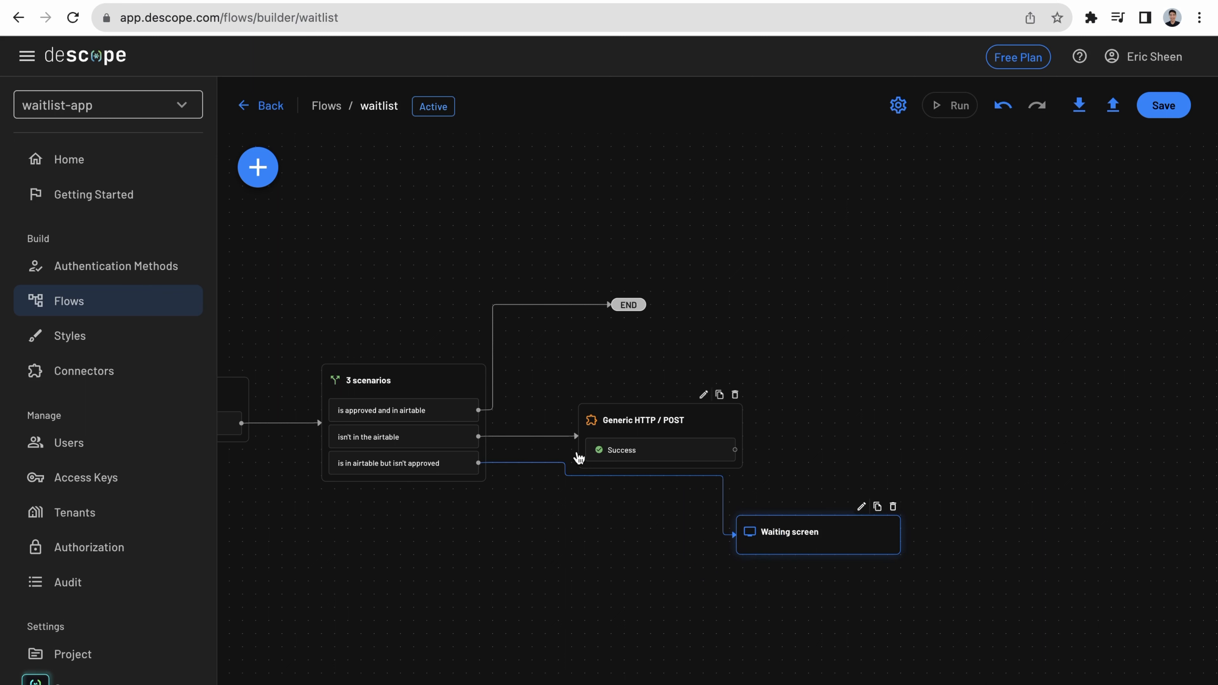
{"action": "mouse_move", "coordinate": [504, 449]}
{"action": "left_click_drag", "start_coordinate": [734, 448], "coordinate": [905, 445]}
{"action": "left_click", "coordinate": [1165, 683]}
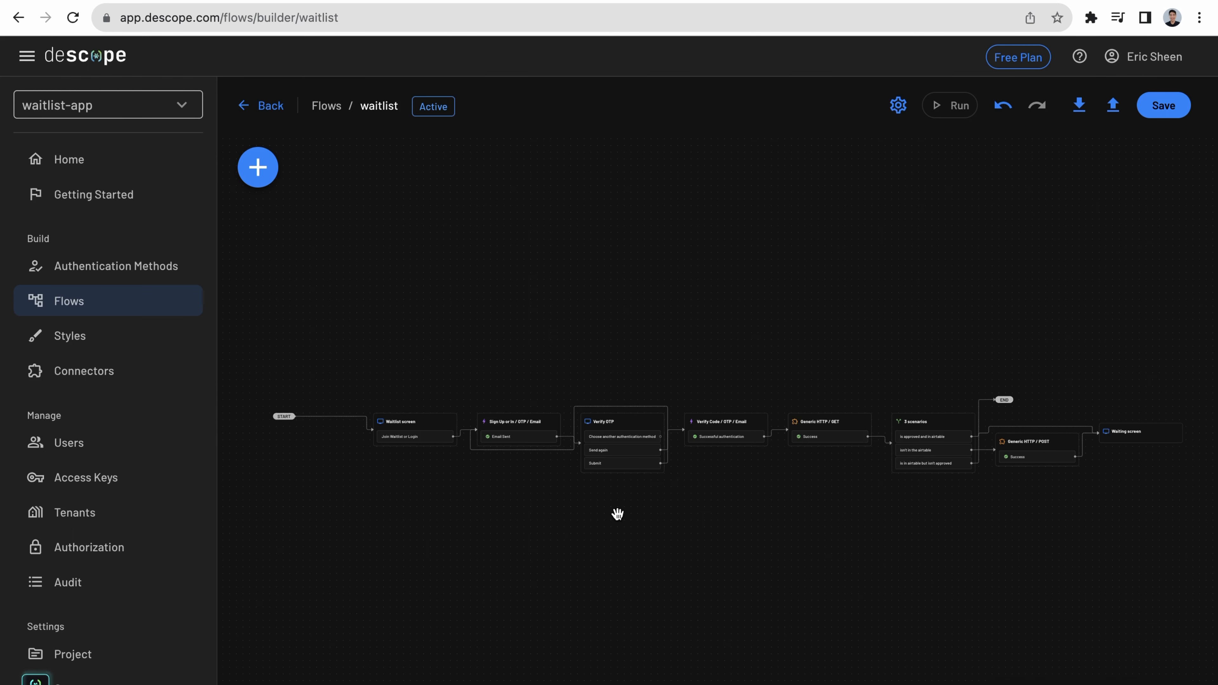